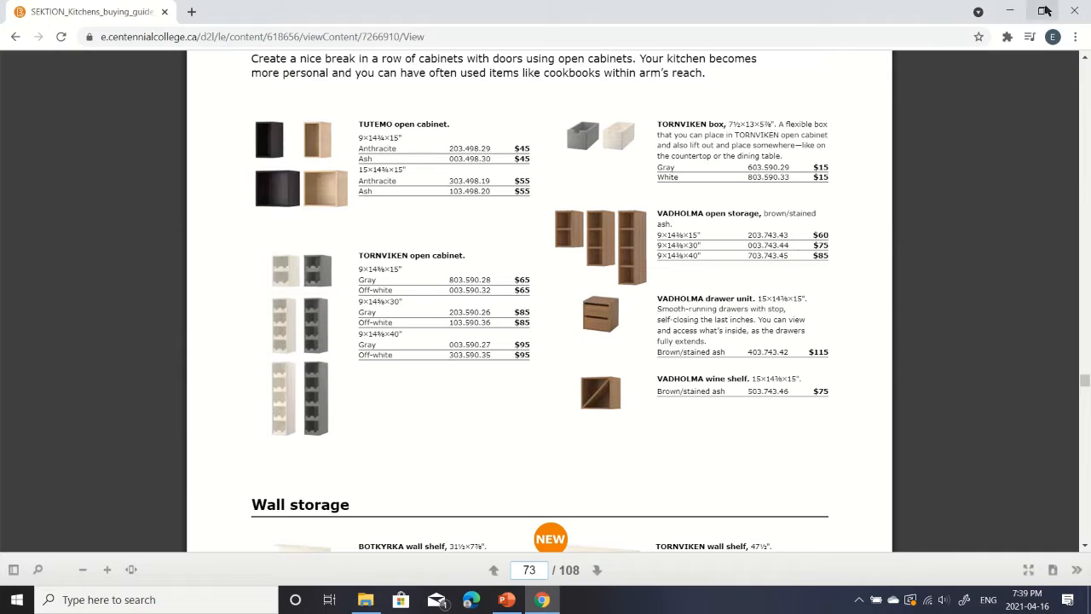
Launch Revit 2020 and create a new family from the Metric Casework template.
click(1010, 11)
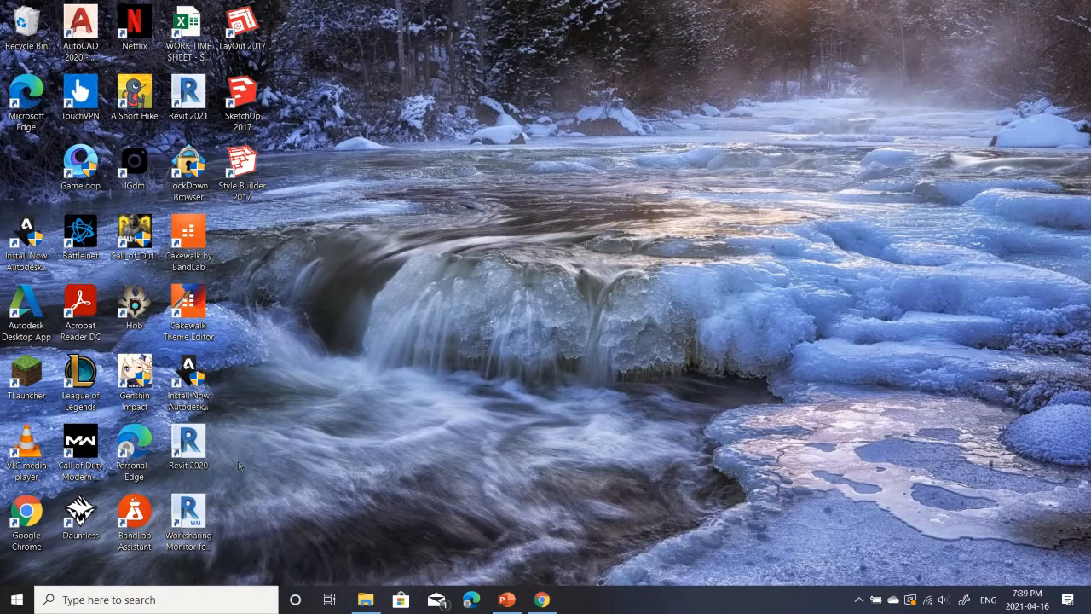
double_click(190, 452)
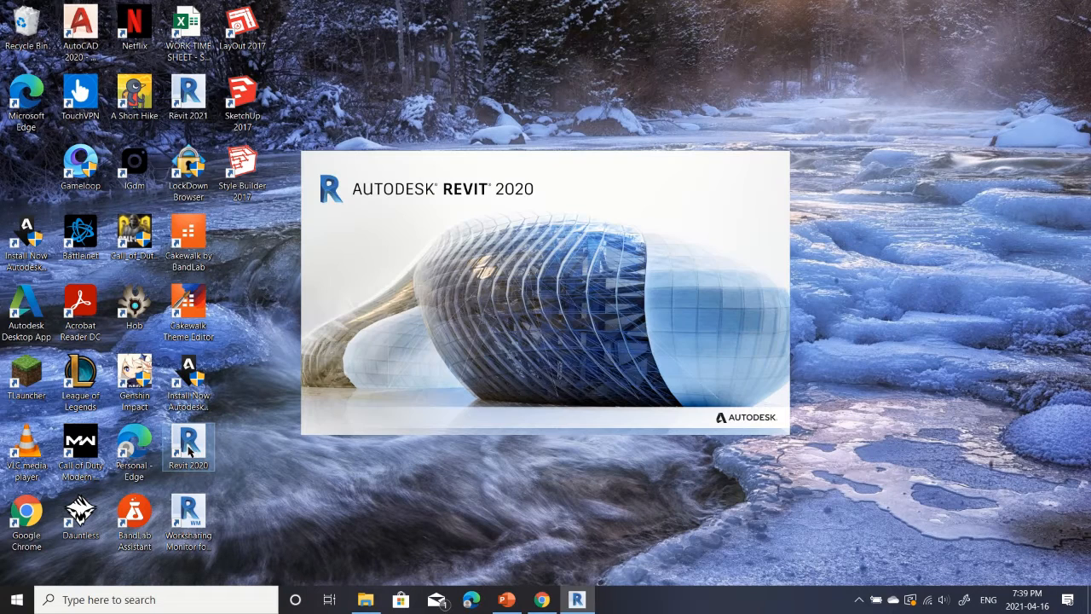
key(XF86AudioLowerVolume)
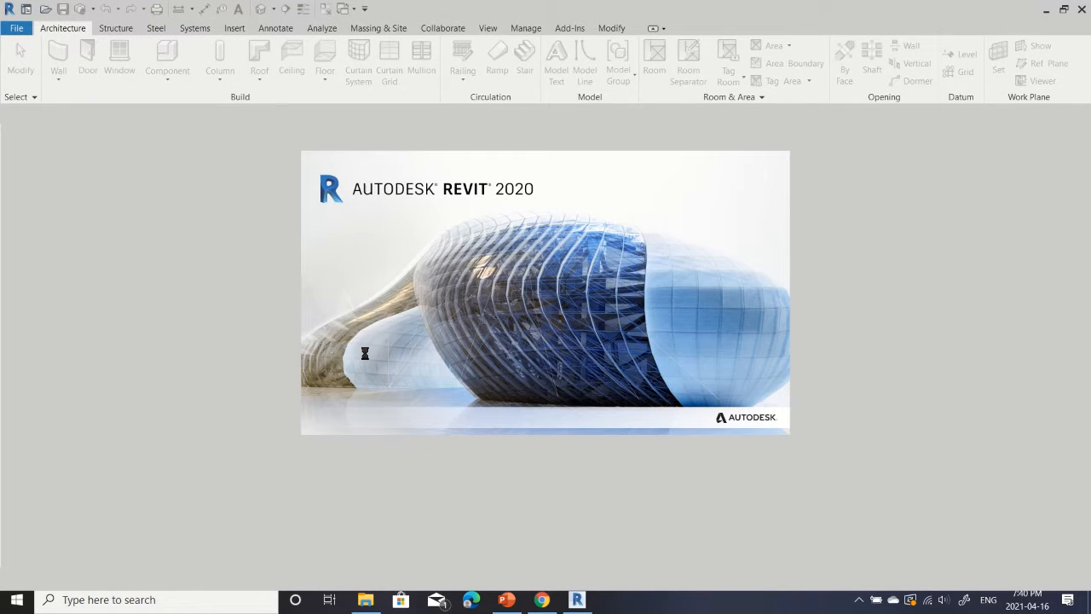
key(XF86AudioLowerVolume)
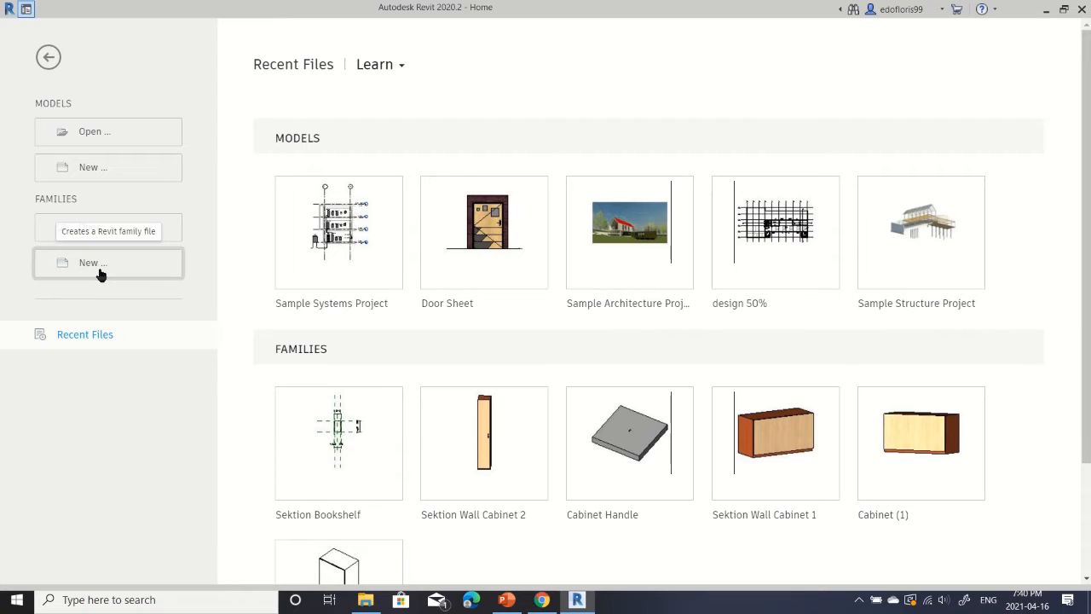
click(100, 273)
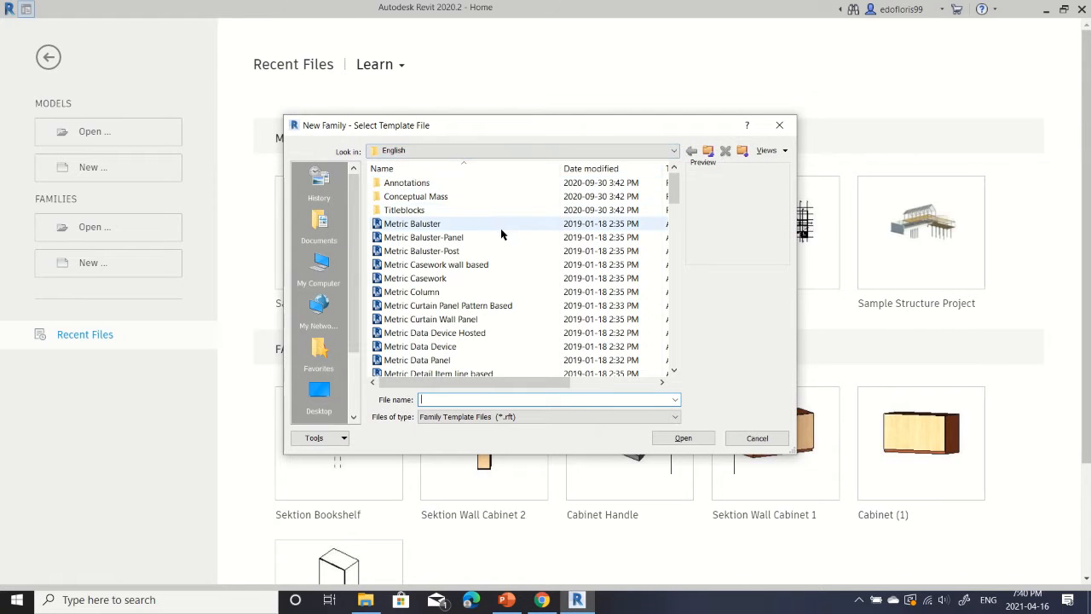
double_click(500, 279)
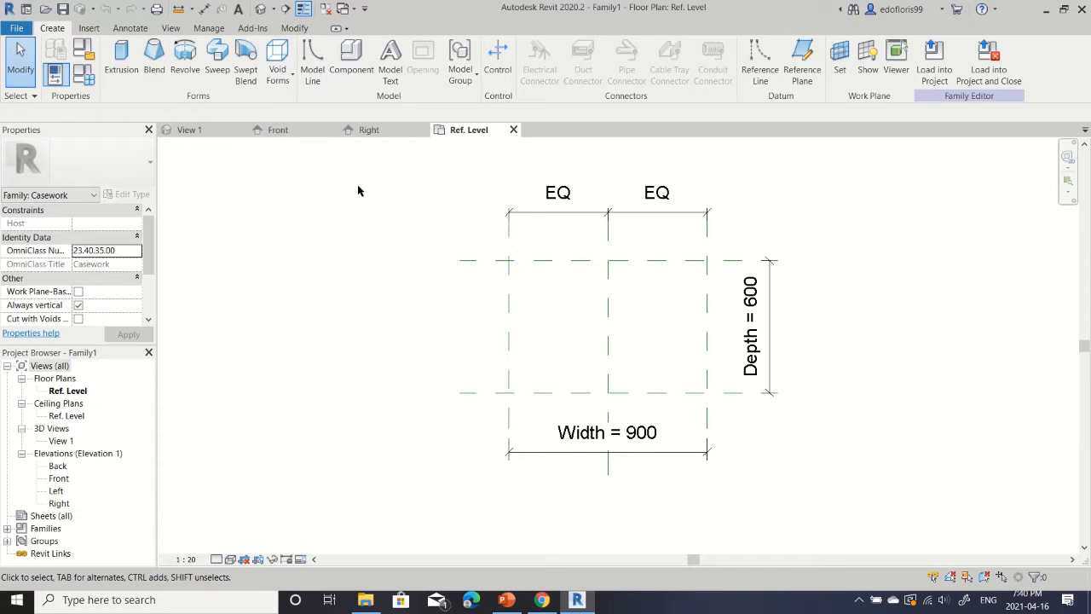
In the Front elevation, add a reference plane offset 20 mm below the Top reference plane by picking it.
click(368, 130)
click(293, 132)
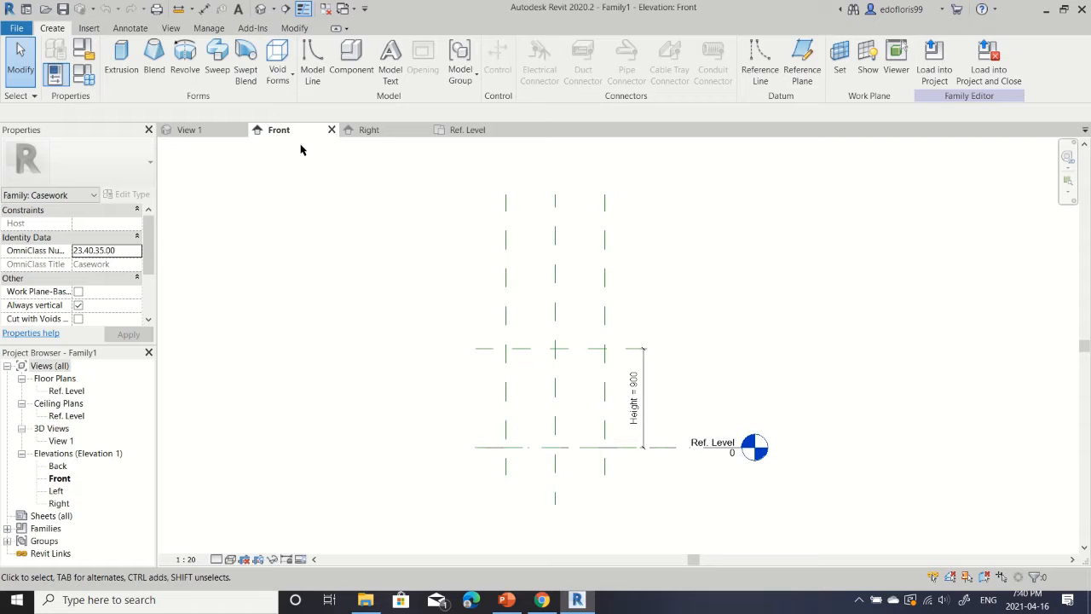
scroll(546, 350, up, 2)
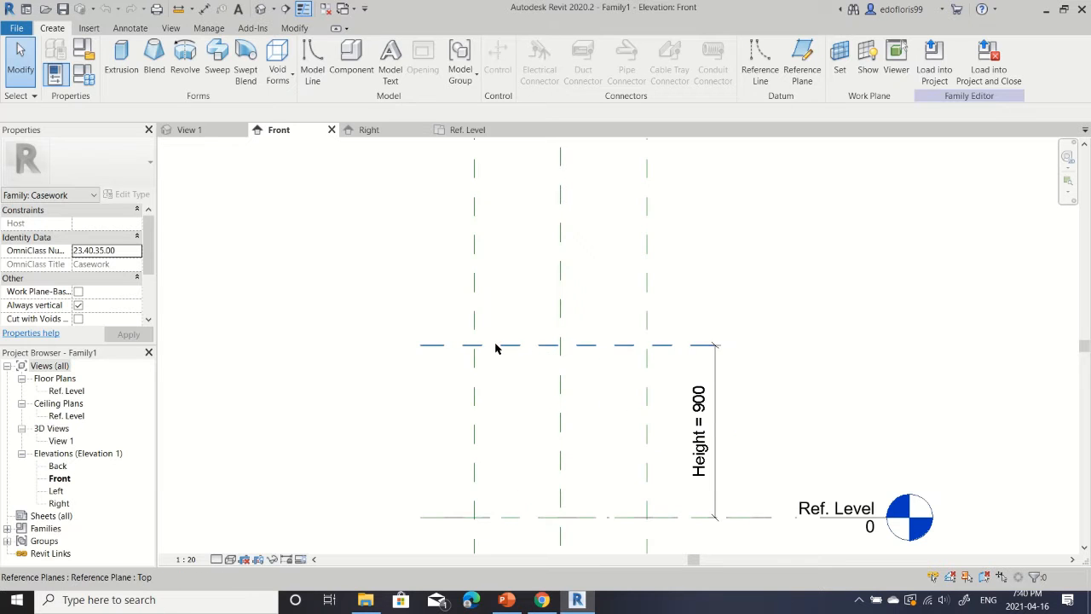
click(496, 345)
right_click(498, 344)
click(542, 177)
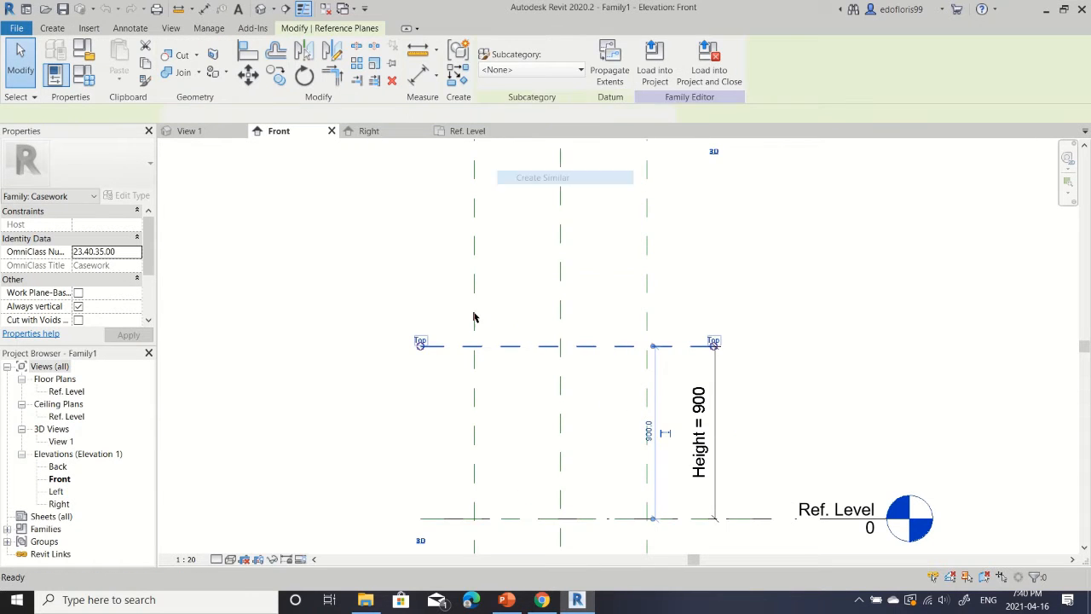
scroll(463, 347, up, 2)
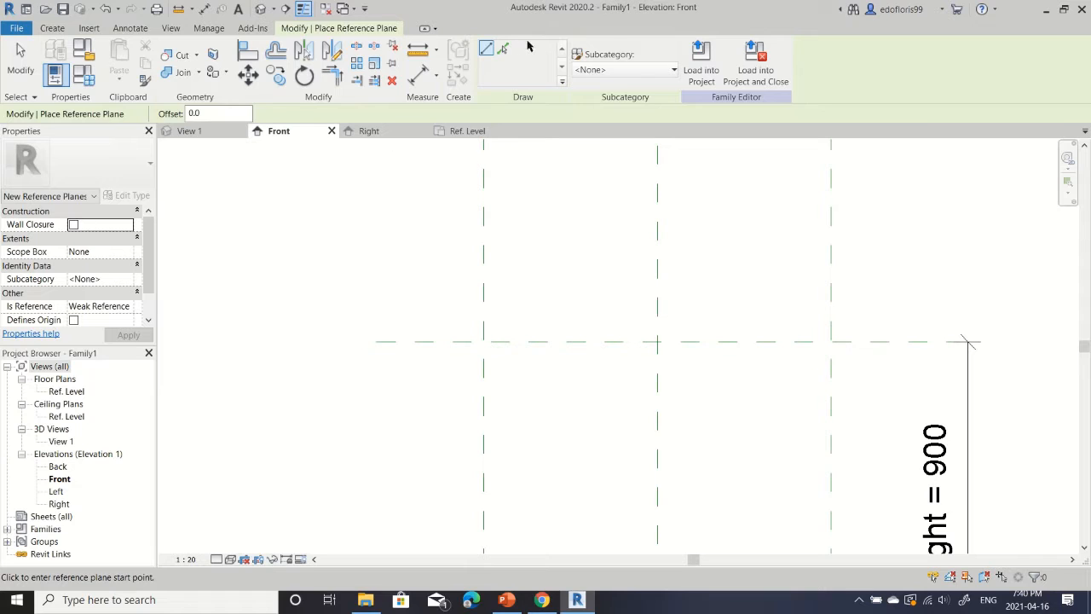
click(502, 48)
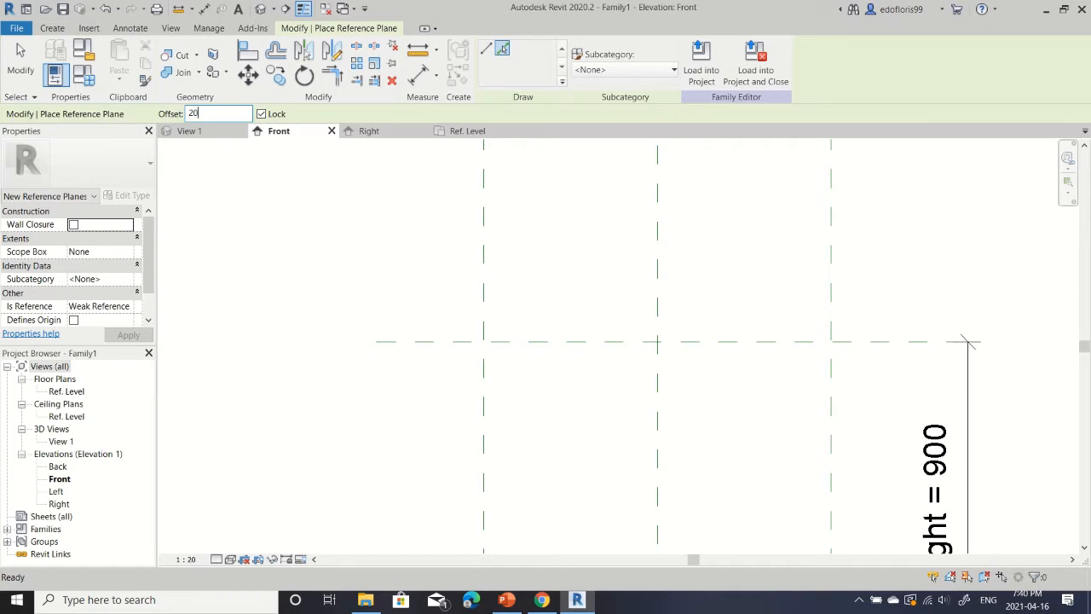
click(537, 351)
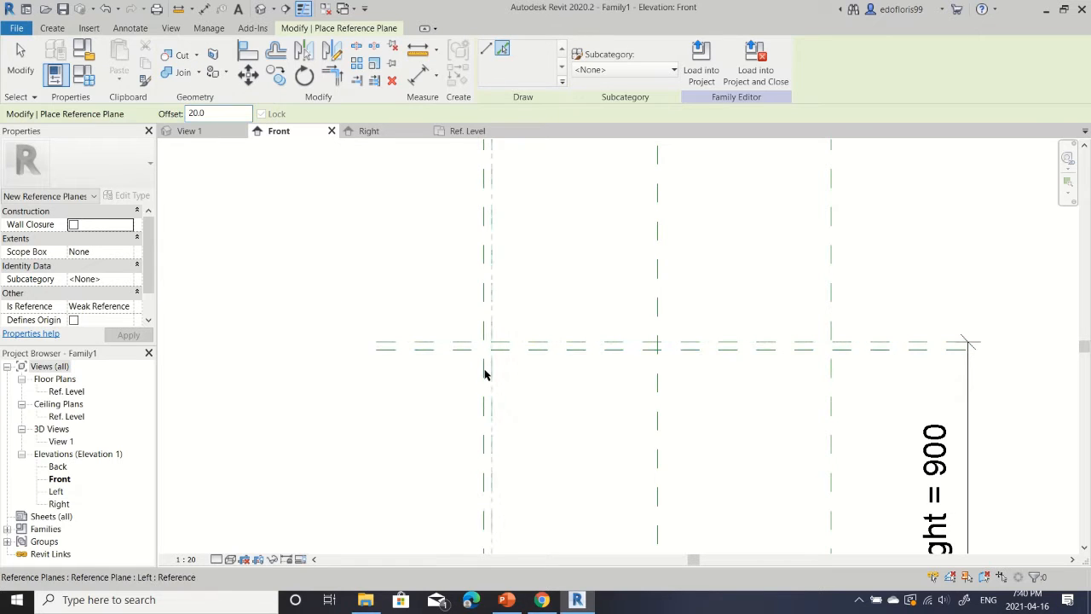
Add reference planes offset 20 mm inward from the Left and Right planes and 20 mm above the Ref. Level.
click(486, 370)
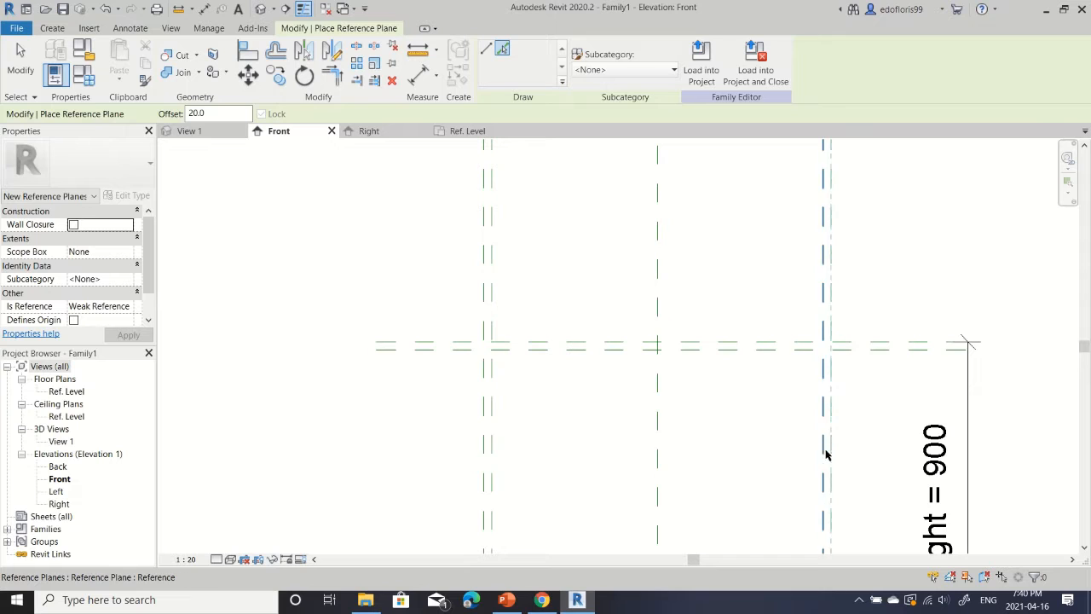
scroll(782, 341, down, 2)
click(683, 514)
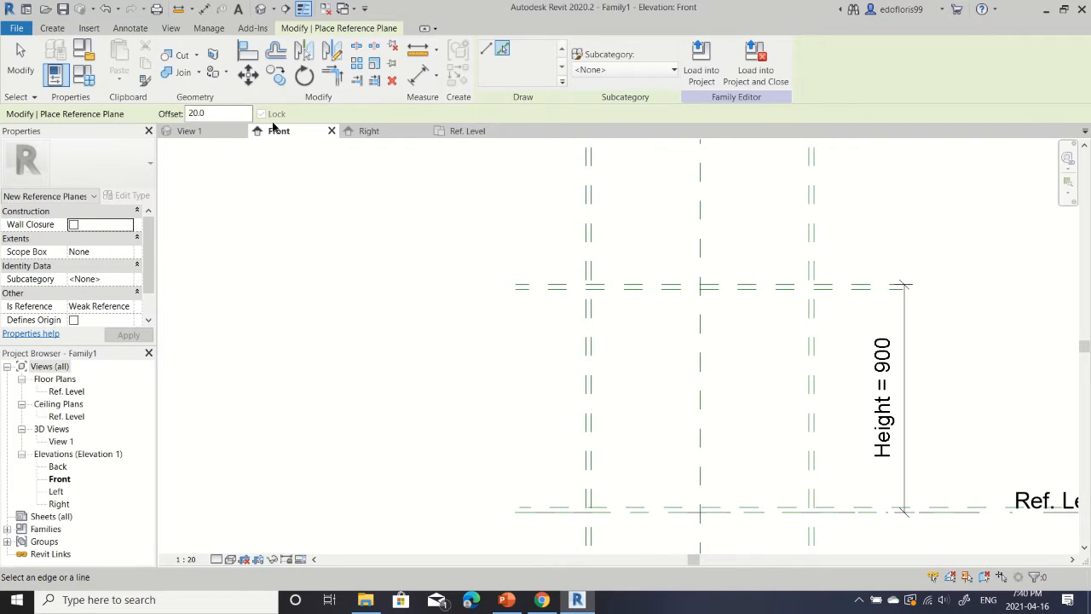
key(Escape)
Add aligned dimensions between the paired vertical reference planes on the left and right sides of the frame.
click(419, 75)
scroll(579, 255, up, 1)
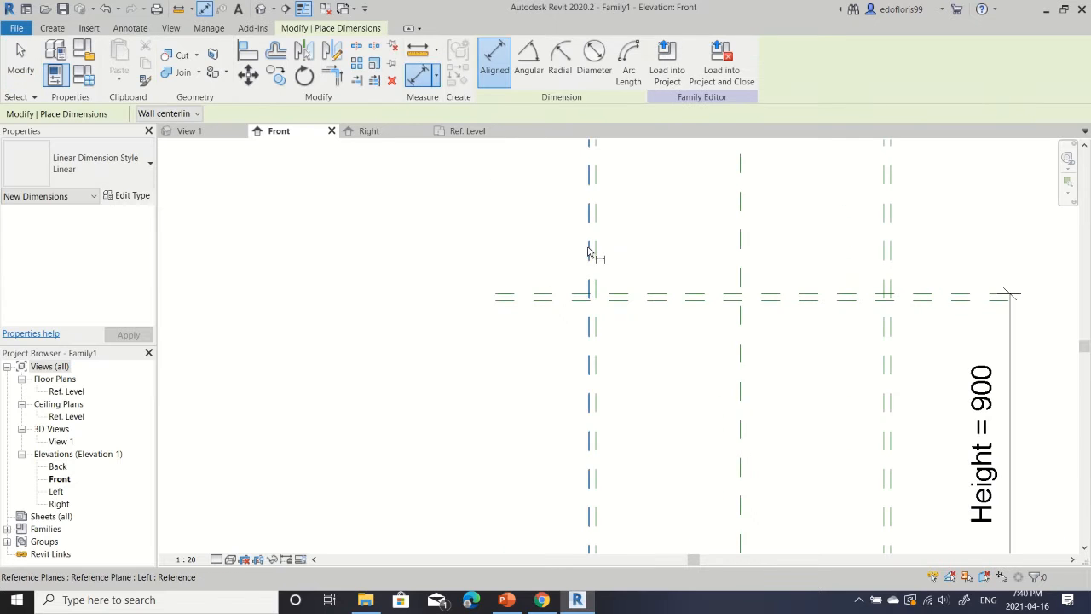
click(589, 252)
click(595, 250)
click(628, 235)
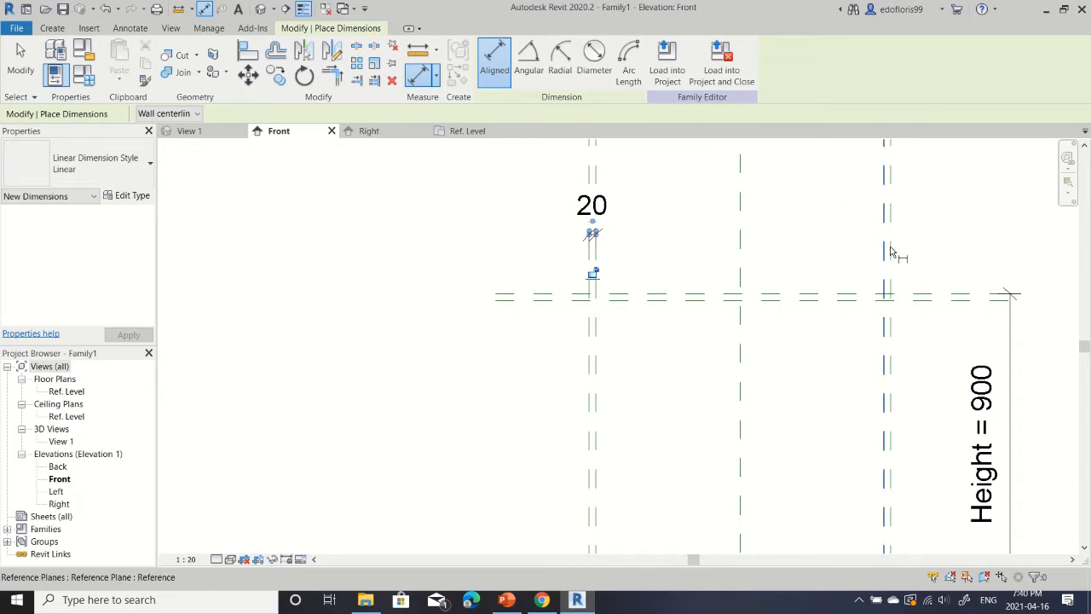
click(891, 252)
click(884, 250)
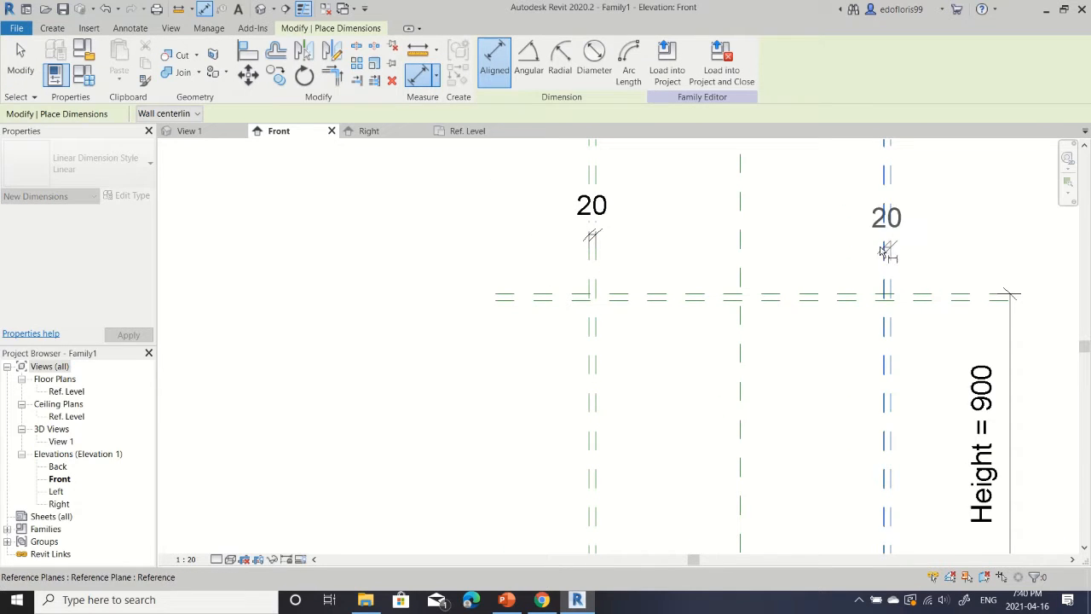
click(863, 237)
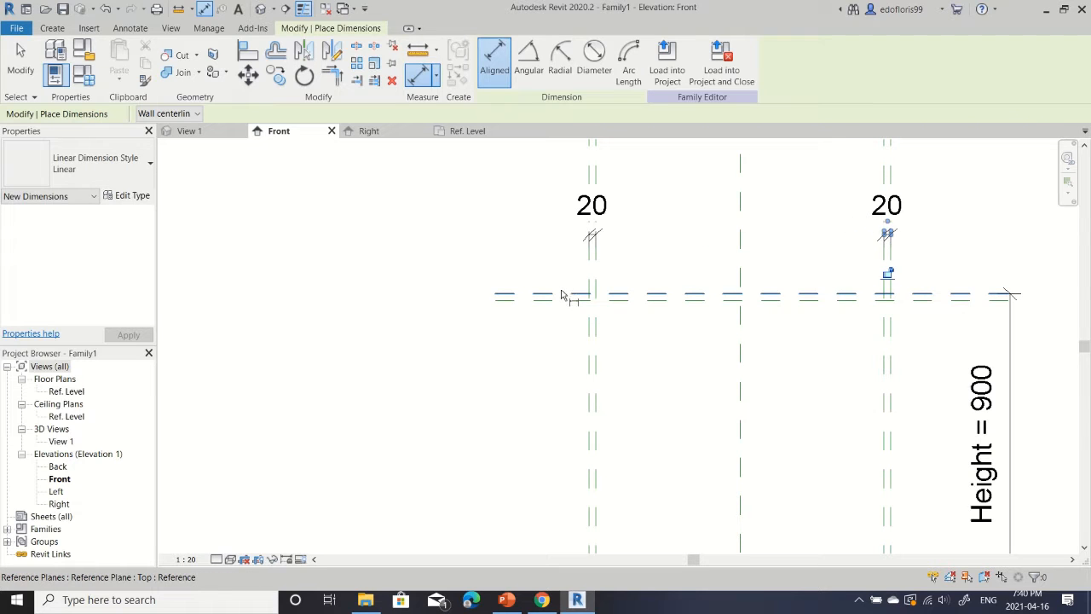
Add aligned dimensions between the paired horizontal reference planes at the top and base of the frame.
click(561, 293)
click(563, 300)
click(548, 318)
scroll(564, 406, down, 1)
middle_drag(564, 406, 567, 265)
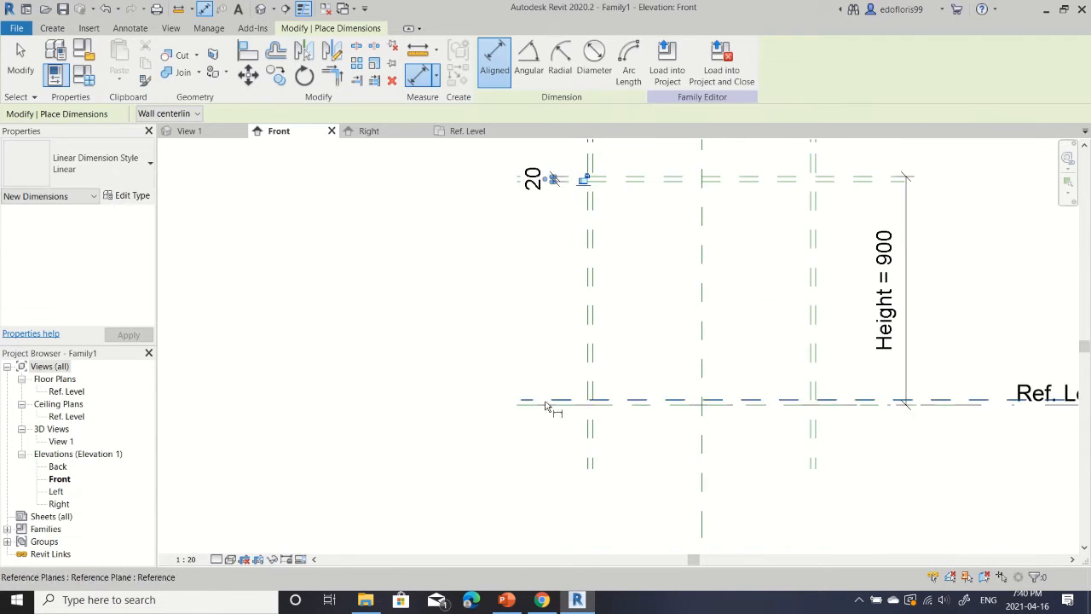
click(564, 405)
click(561, 400)
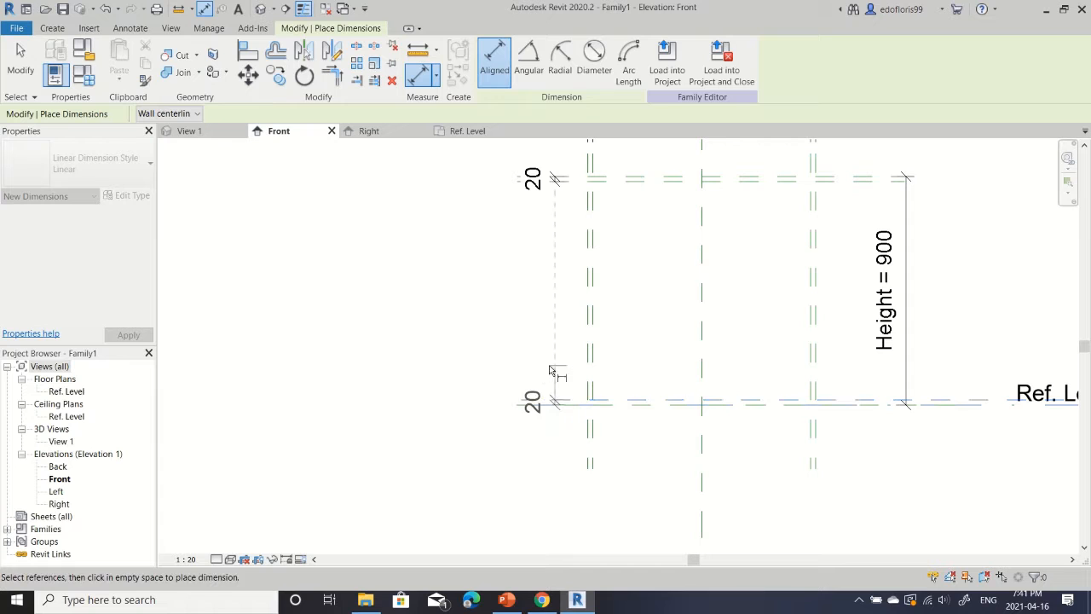
click(550, 371)
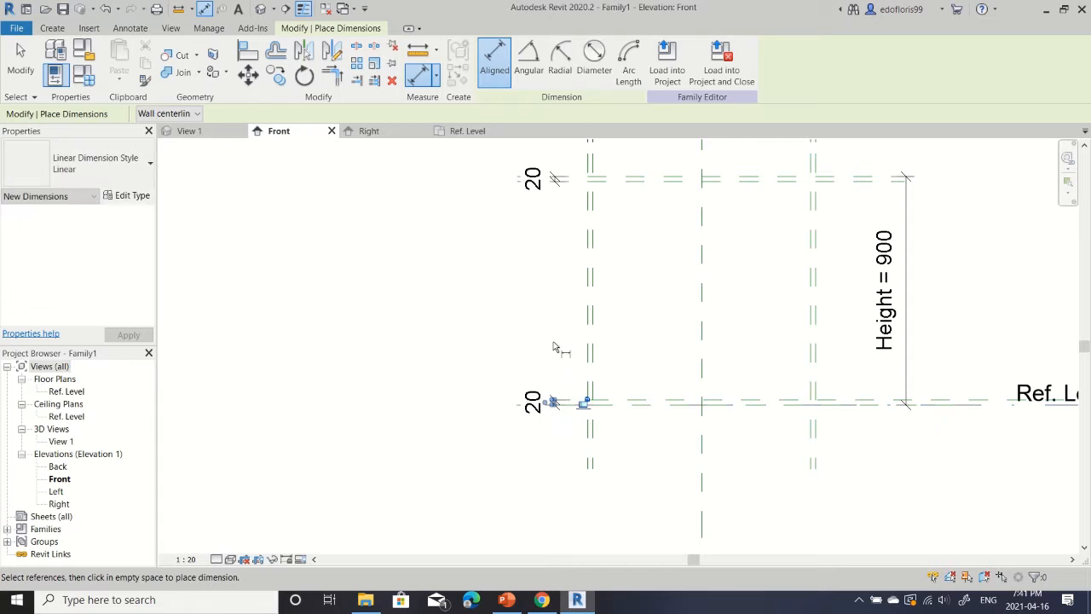
key(Escape)
key(Escape)
Lock the frame offset dimensions between the paired reference planes.
click(556, 178)
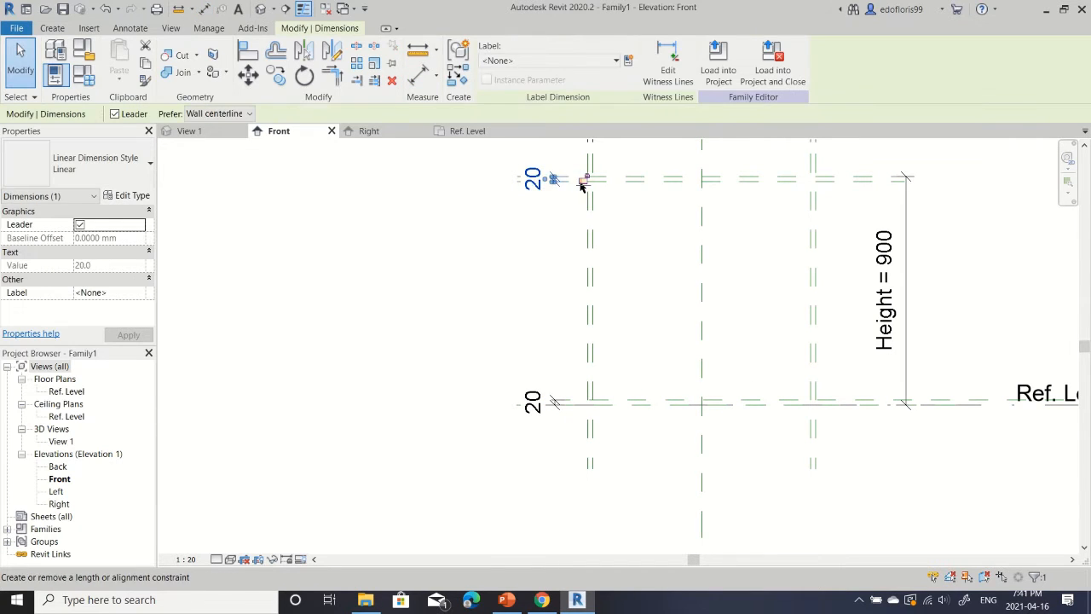
middle_drag(582, 186, 561, 244)
click(571, 191)
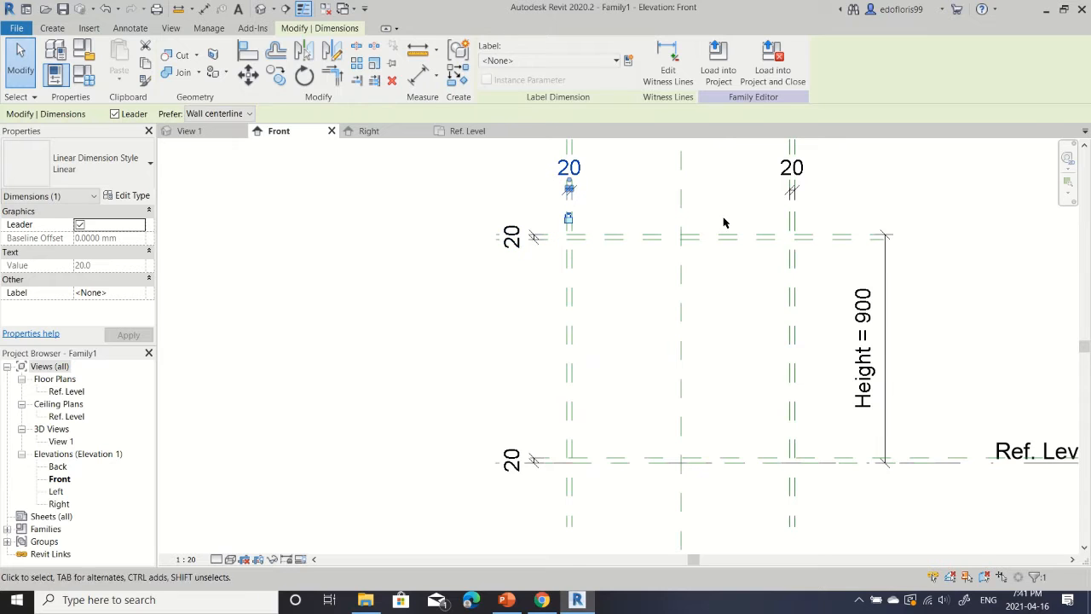
click(788, 194)
click(792, 220)
click(699, 218)
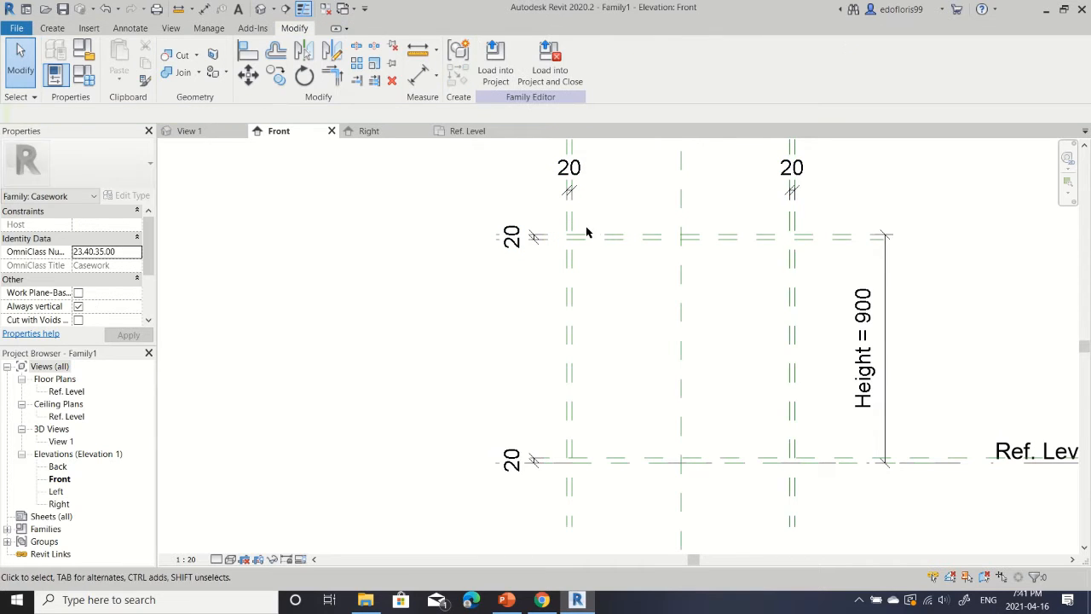
Label all four frame offset dimensions with a new type-based family parameter named Frame Thickness.
ctrl+click(513, 460)
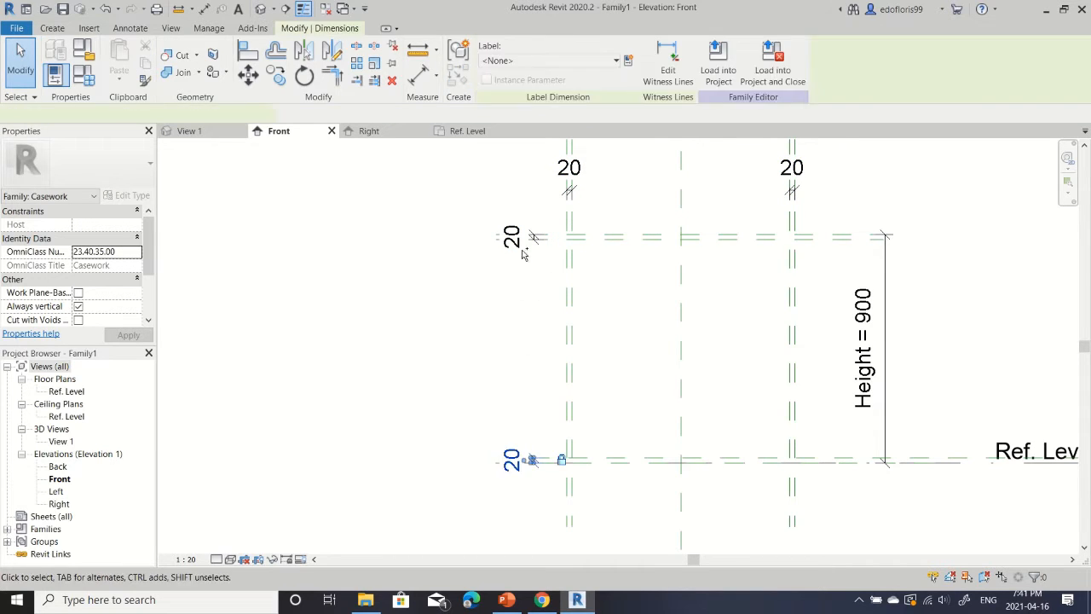
ctrl+click(516, 240)
ctrl+click(567, 169)
ctrl+click(772, 181)
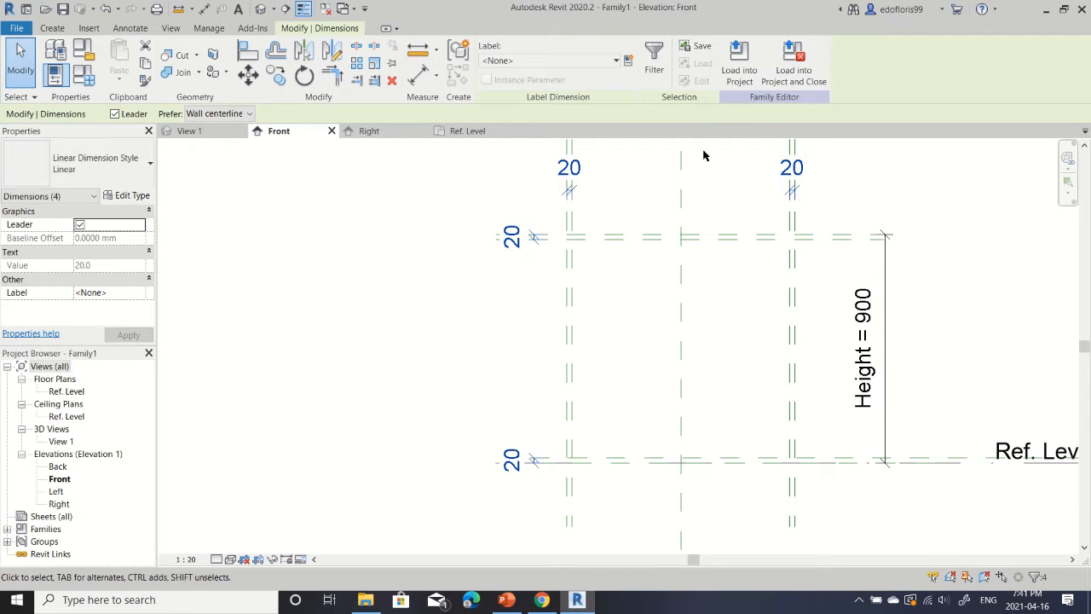
click(628, 61)
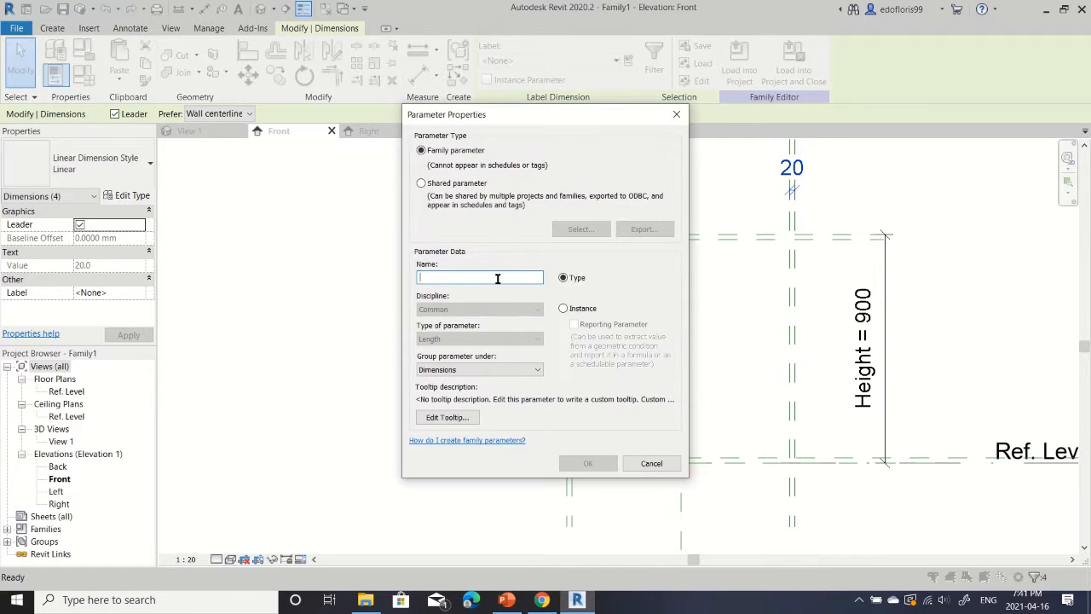
text(Frame Thic)
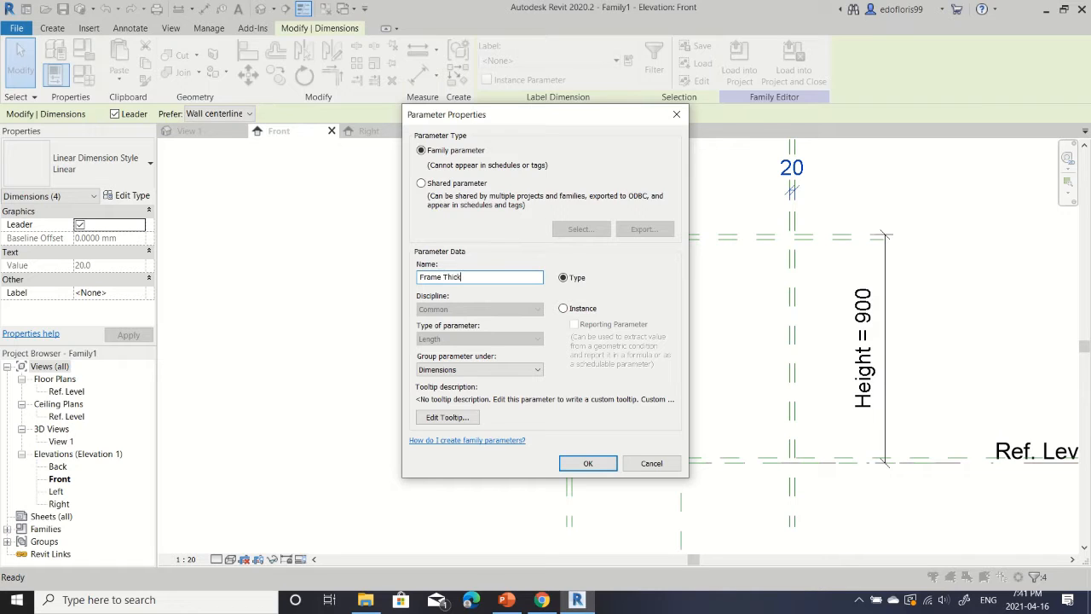
text(kness)
key(Return)
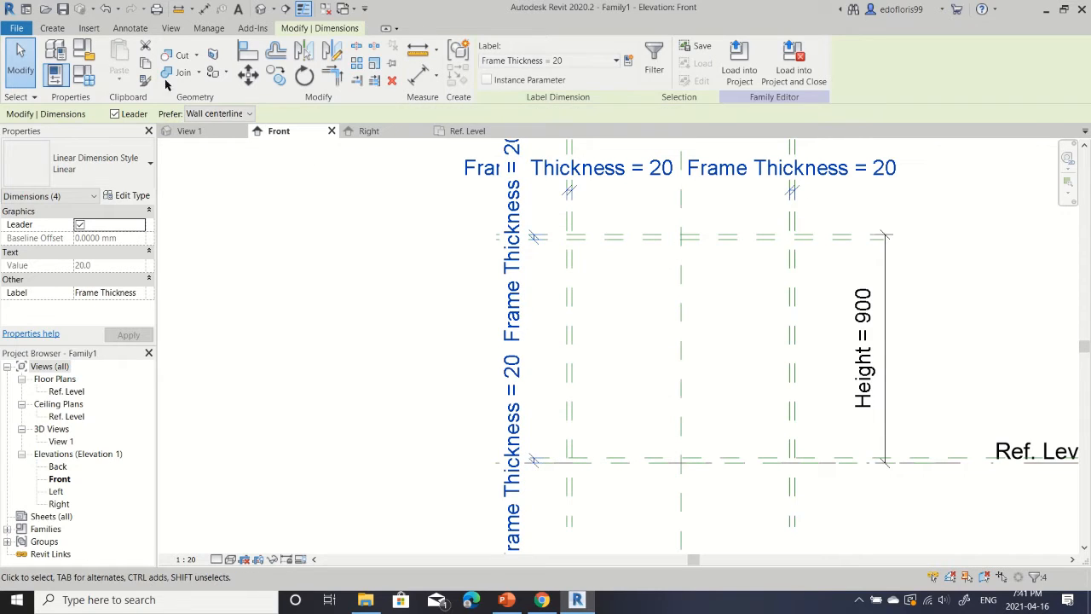
Set the Frame Thickness parameter to 30 in the family types and apply it to the reference planes.
click(87, 77)
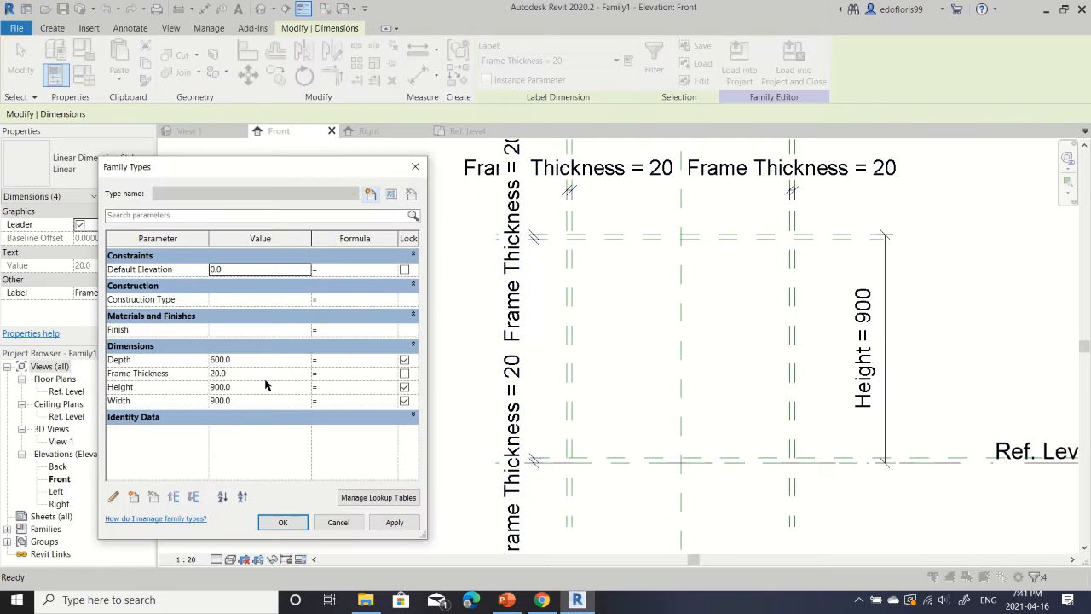
click(254, 372)
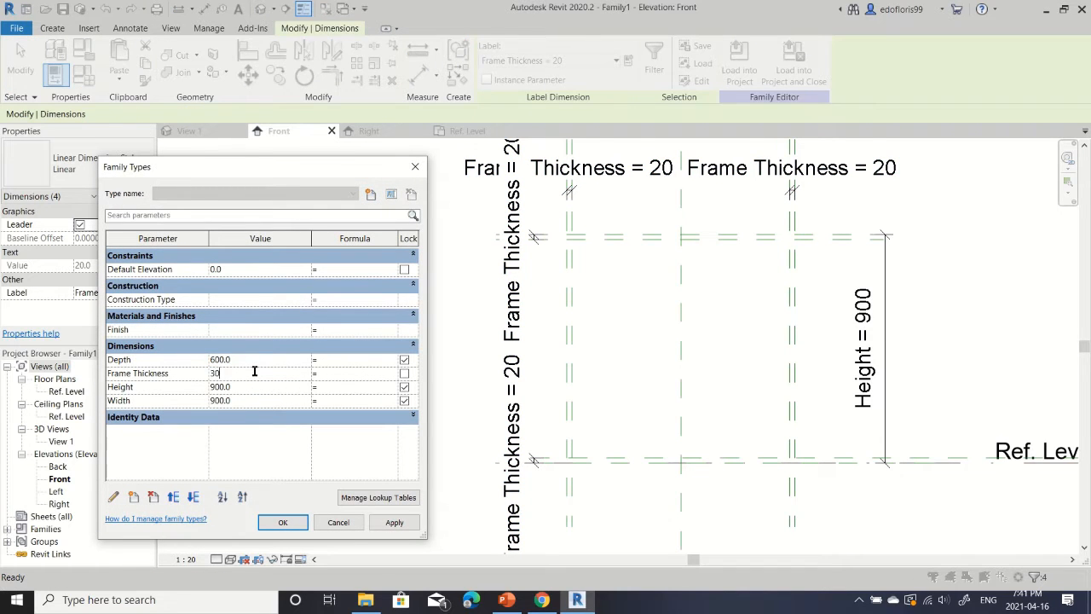
key(Tab)
click(273, 518)
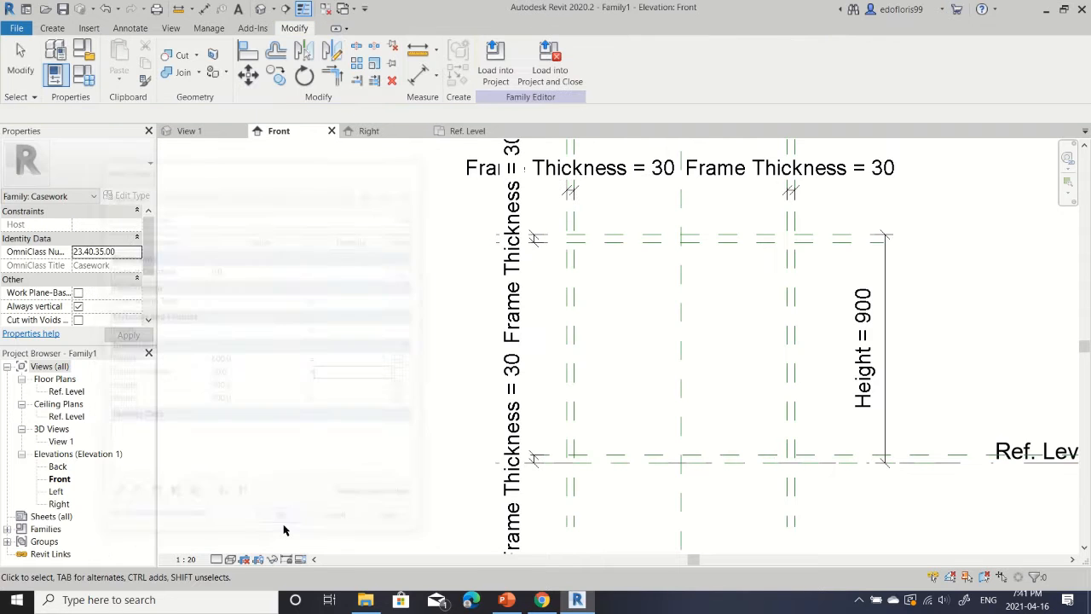
Set the Frame Thickness parameter to 20 in the family types.
click(79, 83)
click(240, 373)
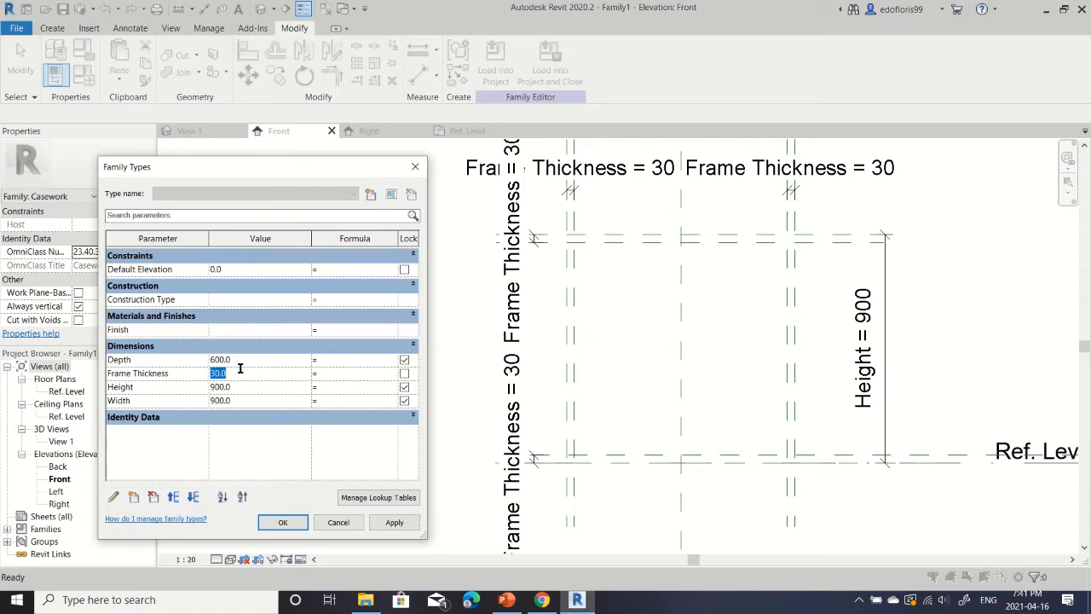
text(20)
key(Tab)
click(283, 522)
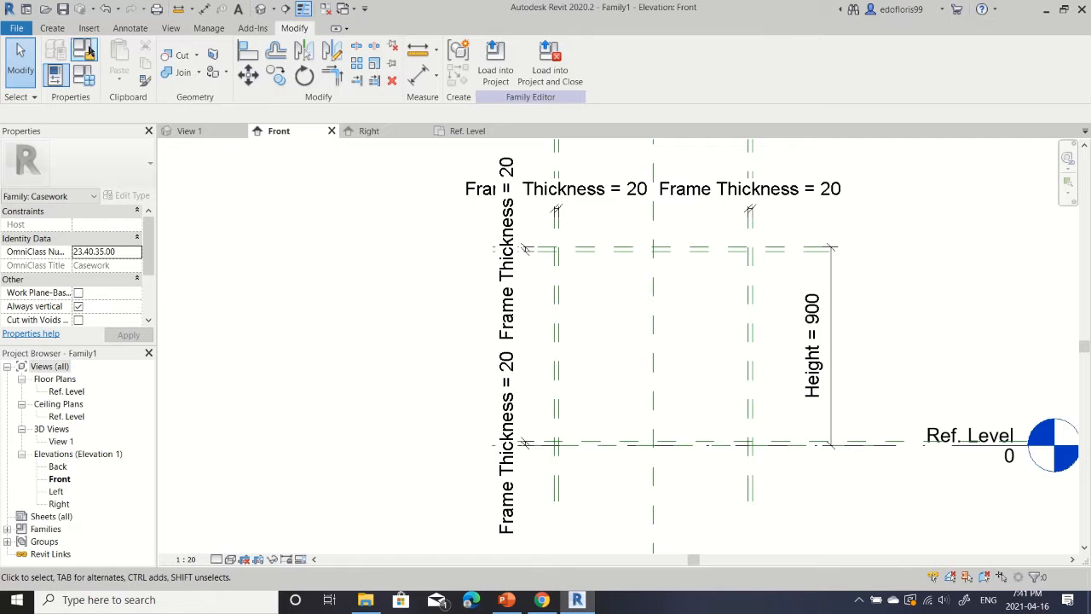
Start an extrusion in the front elevation and sketch locked lines on all eight outer and inner frame planes, including the reference level.
click(52, 27)
click(121, 56)
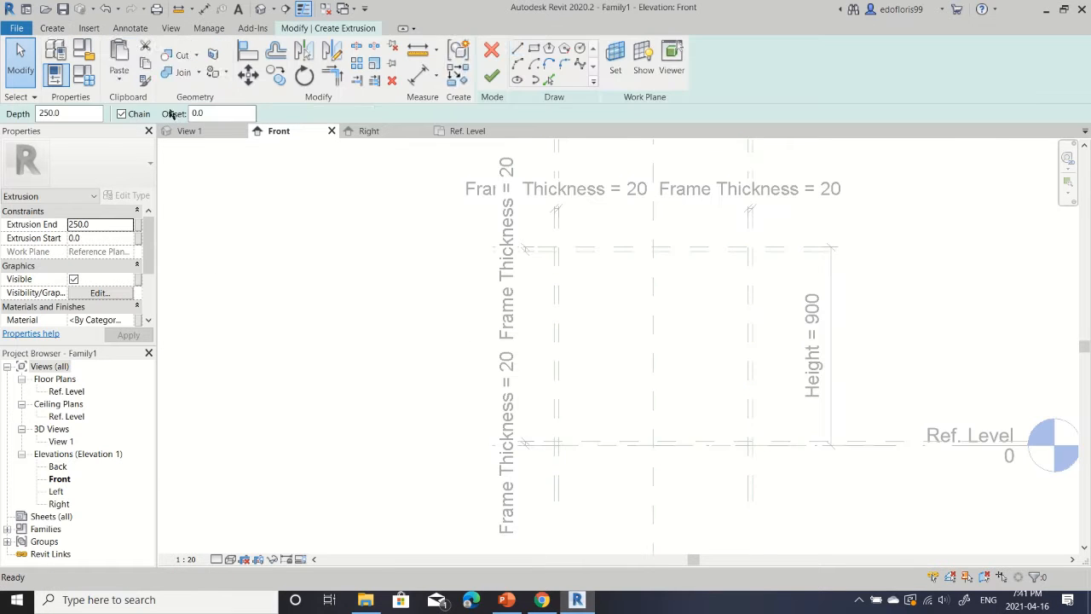
click(550, 80)
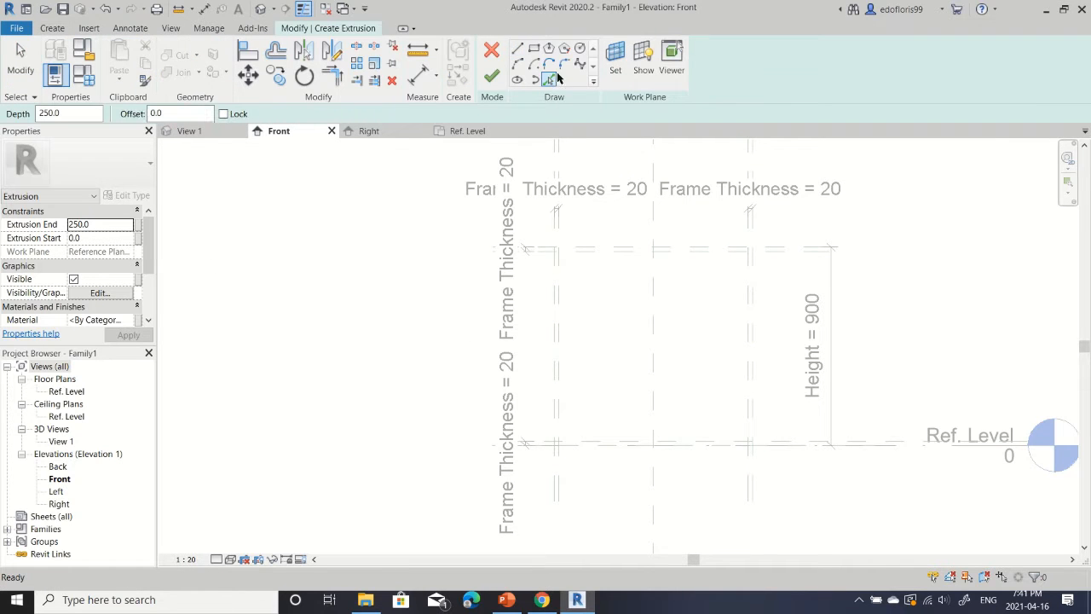
click(226, 114)
scroll(657, 273, up, 1)
click(617, 244)
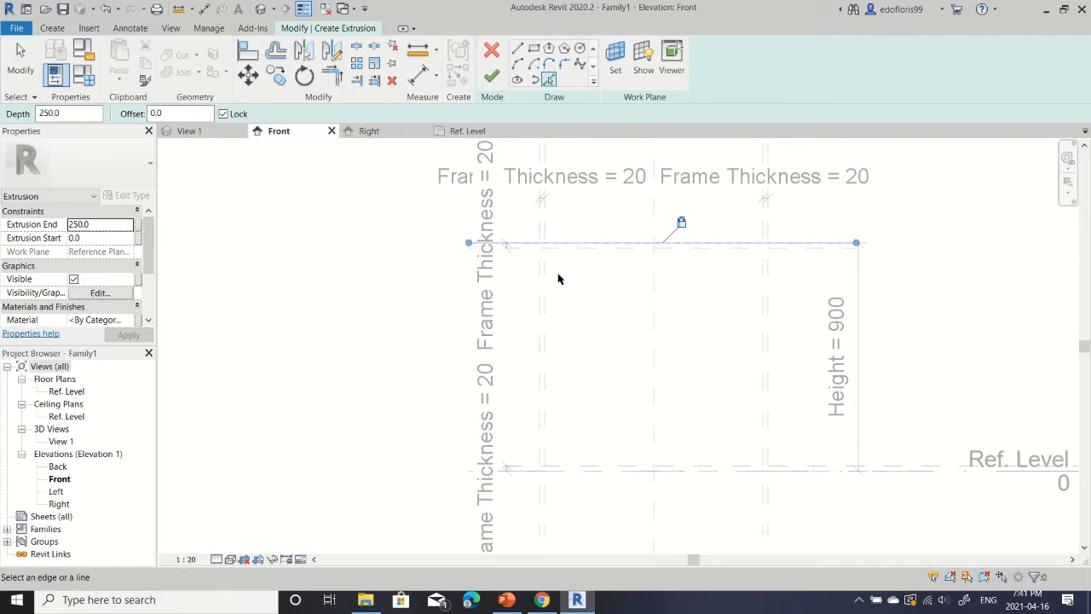
click(541, 292)
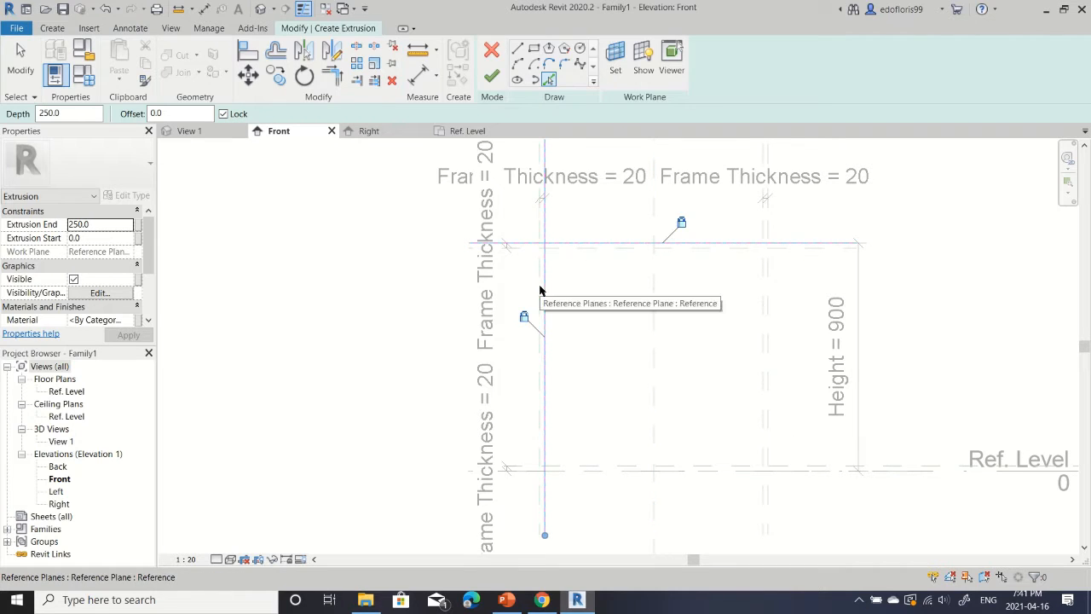
click(589, 472)
click(594, 466)
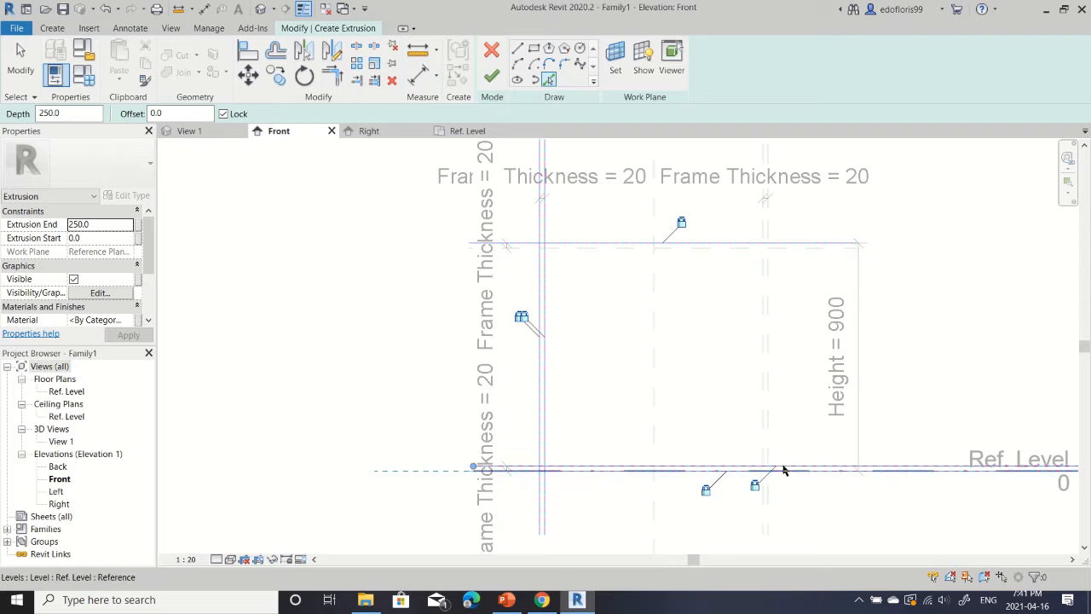
click(763, 441)
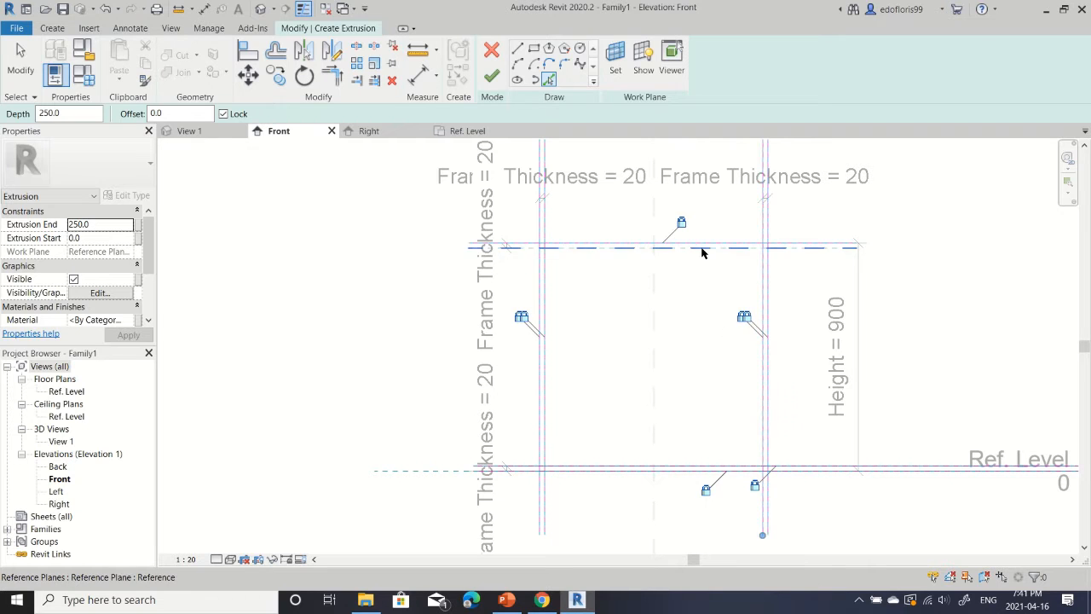
click(706, 247)
Trim the outer frame sketch lines into corners at the upper left, lower left and lower right.
click(332, 75)
scroll(575, 263, up, 2)
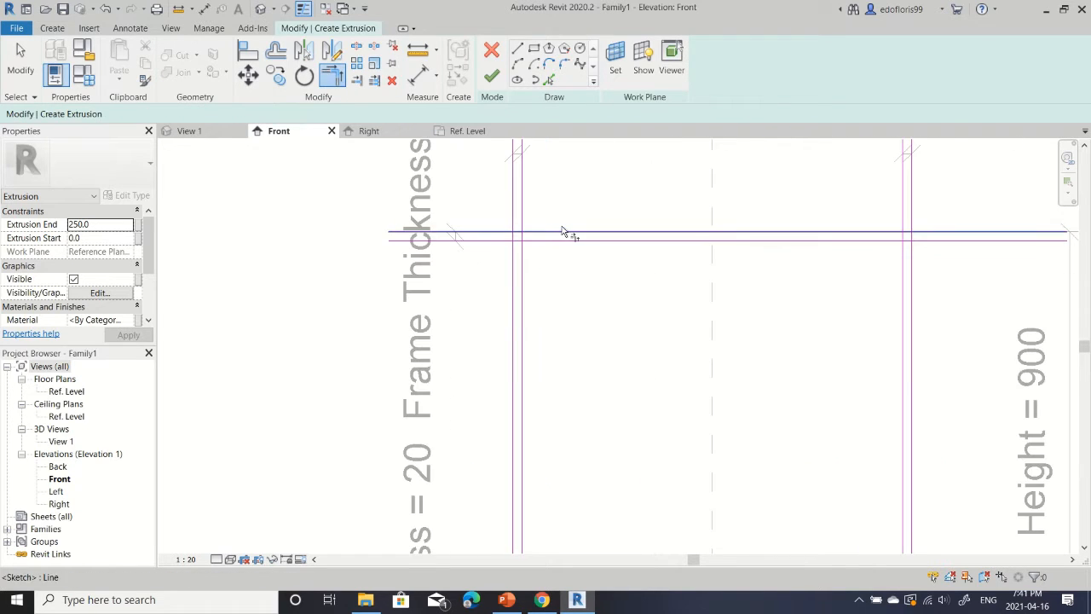
click(519, 254)
scroll(553, 358, down, 1)
middle_drag(519, 510, 553, 358)
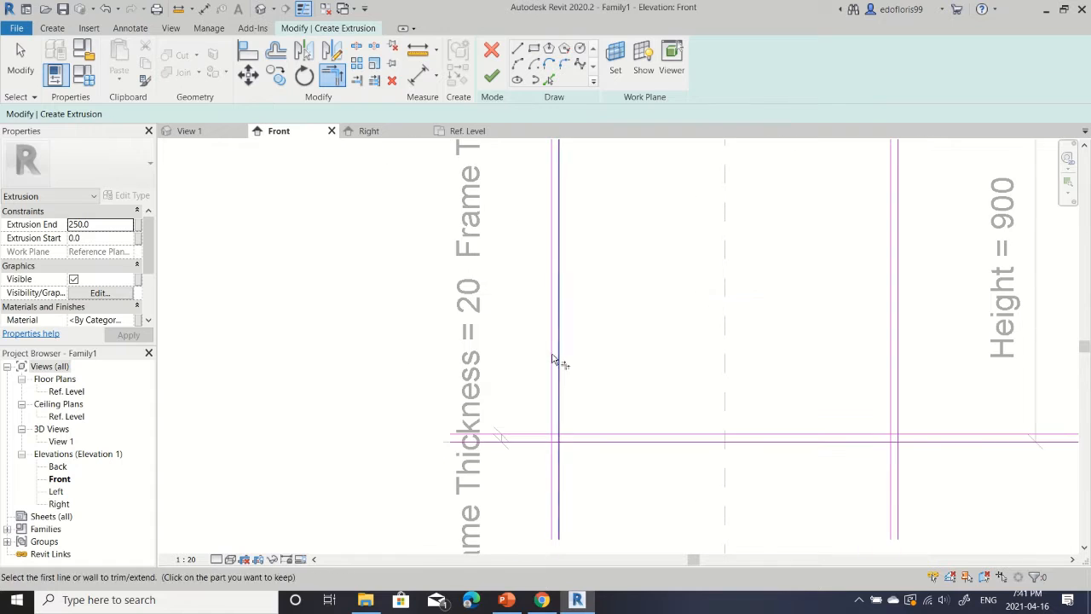
click(551, 434)
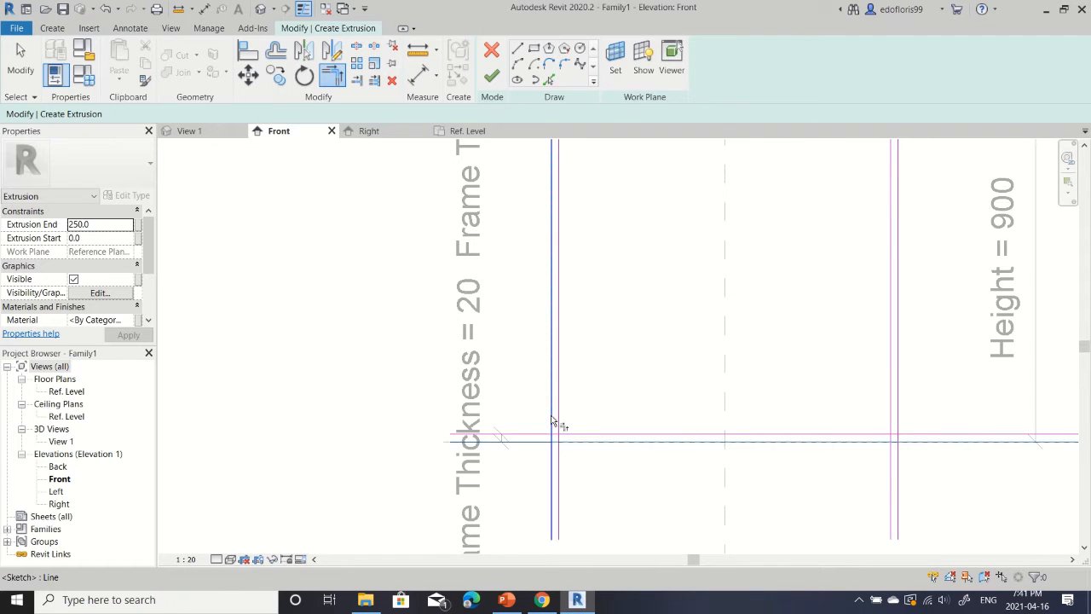
click(556, 426)
middle_drag(747, 427, 586, 384)
click(716, 405)
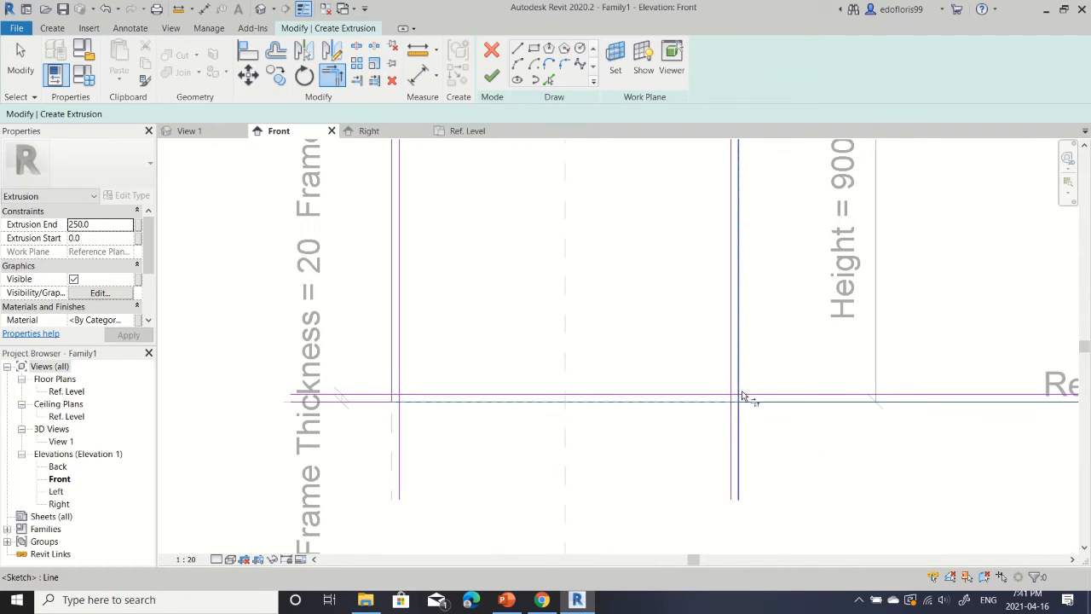
click(742, 387)
Trim the outer upper-right corner and all four corners of the inner frame rectangle.
scroll(744, 299, down, 1)
middle_drag(740, 278, 729, 407)
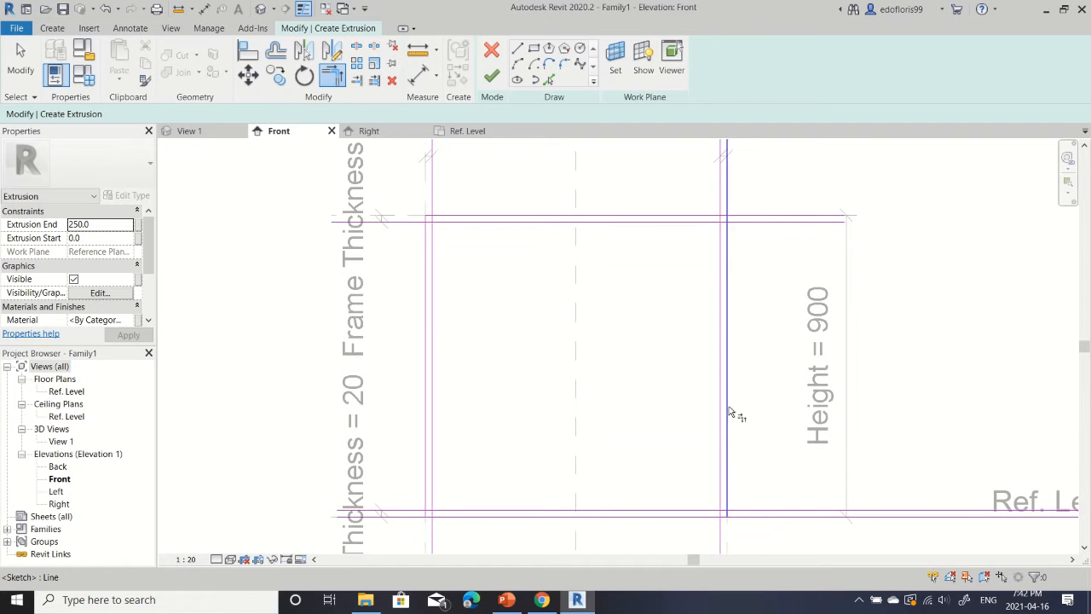
click(725, 252)
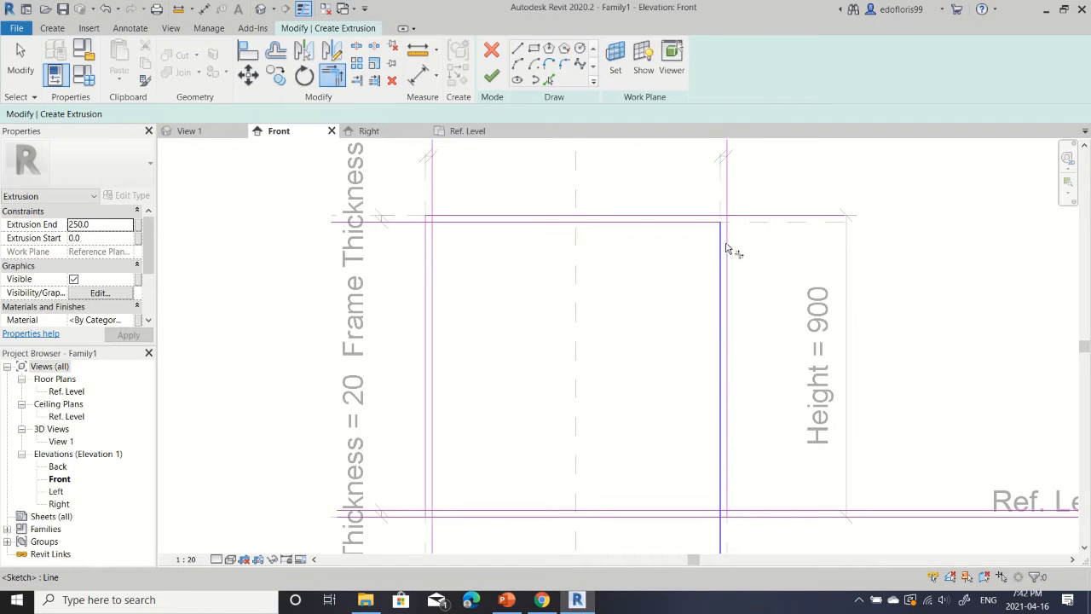
click(715, 217)
click(432, 244)
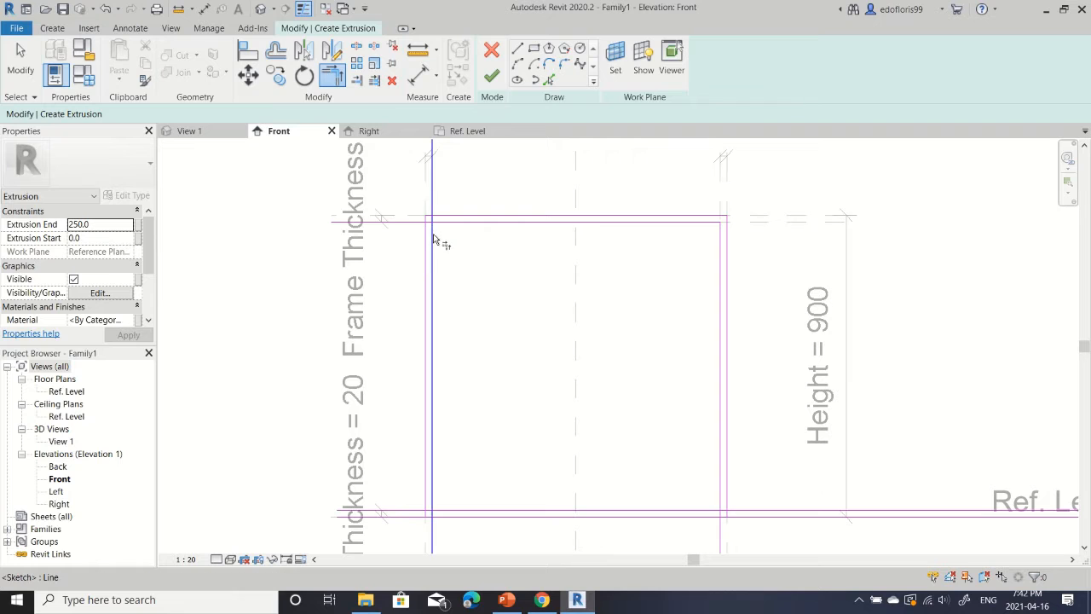
click(447, 224)
middle_drag(487, 330, 506, 253)
scroll(491, 341, up, 1)
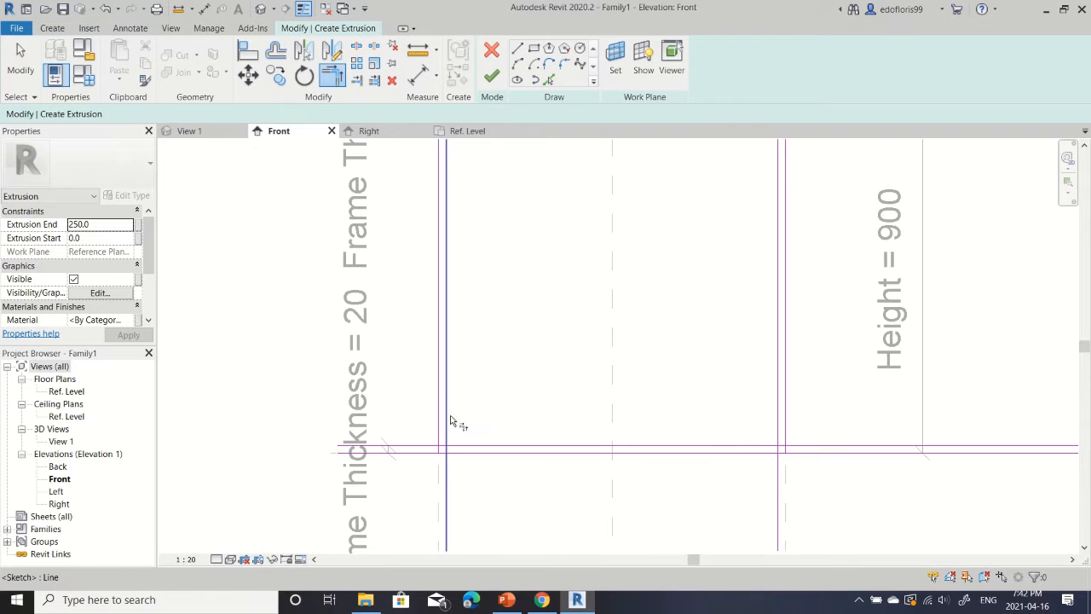
click(448, 416)
click(450, 440)
click(759, 446)
click(779, 436)
scroll(703, 443, down, 1)
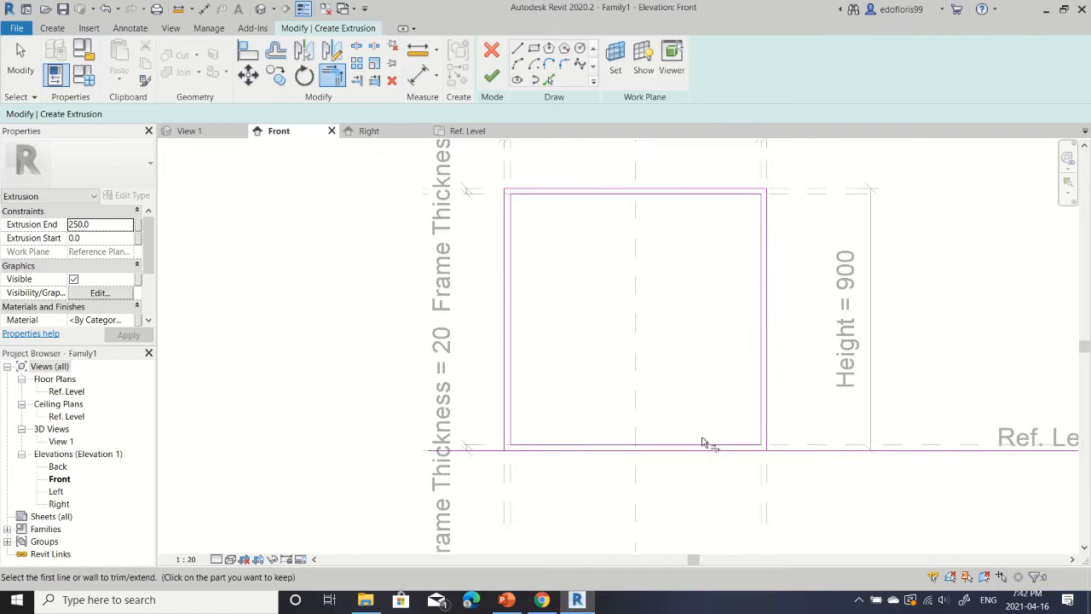
click(539, 451)
scroll(521, 456, up, 2)
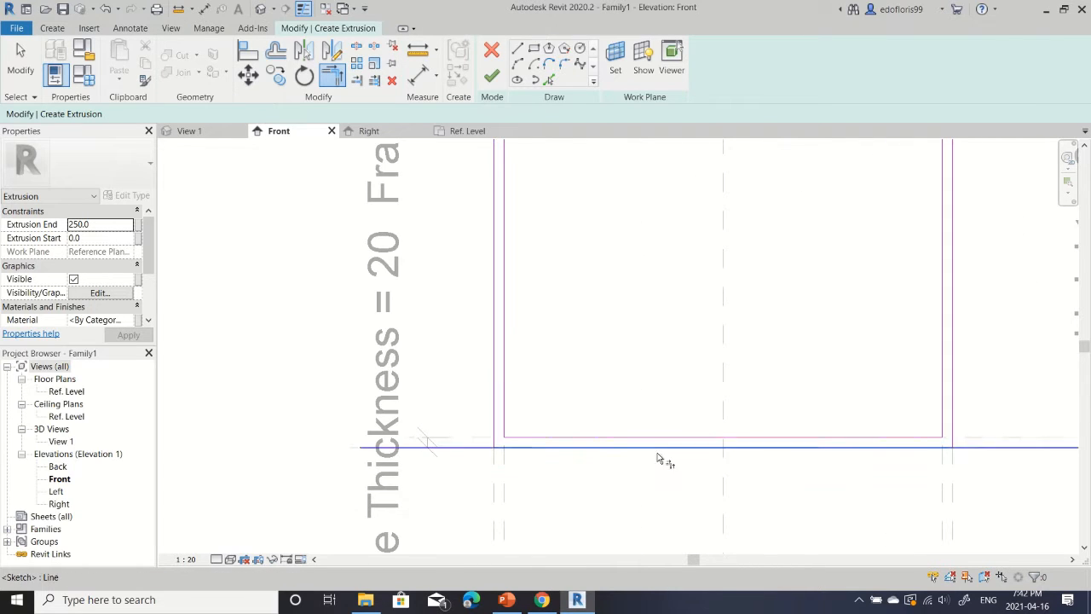
scroll(622, 467, down, 1)
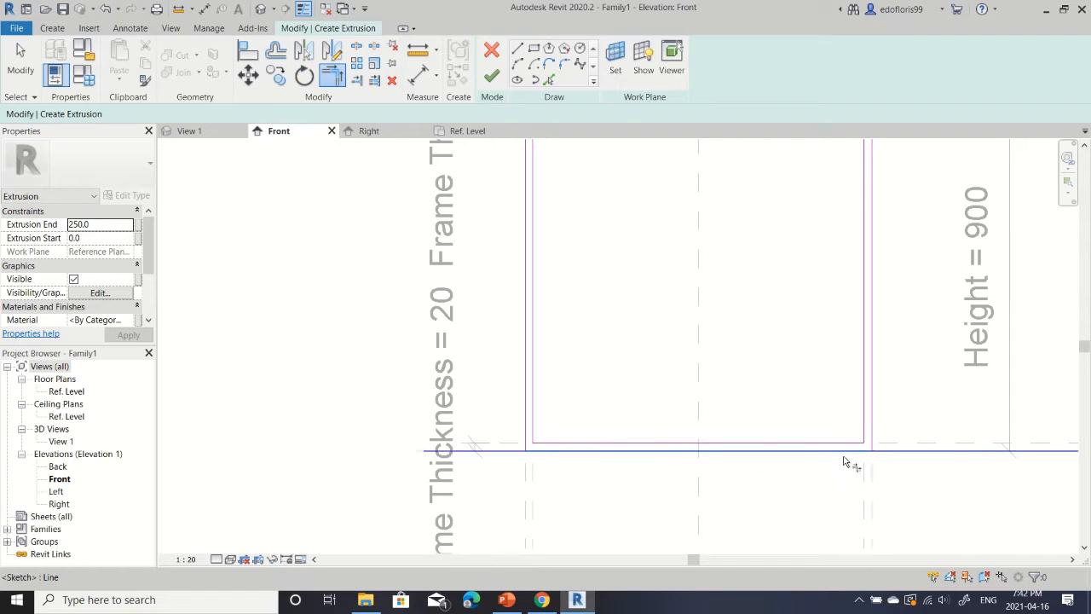
scroll(874, 439, down, 1)
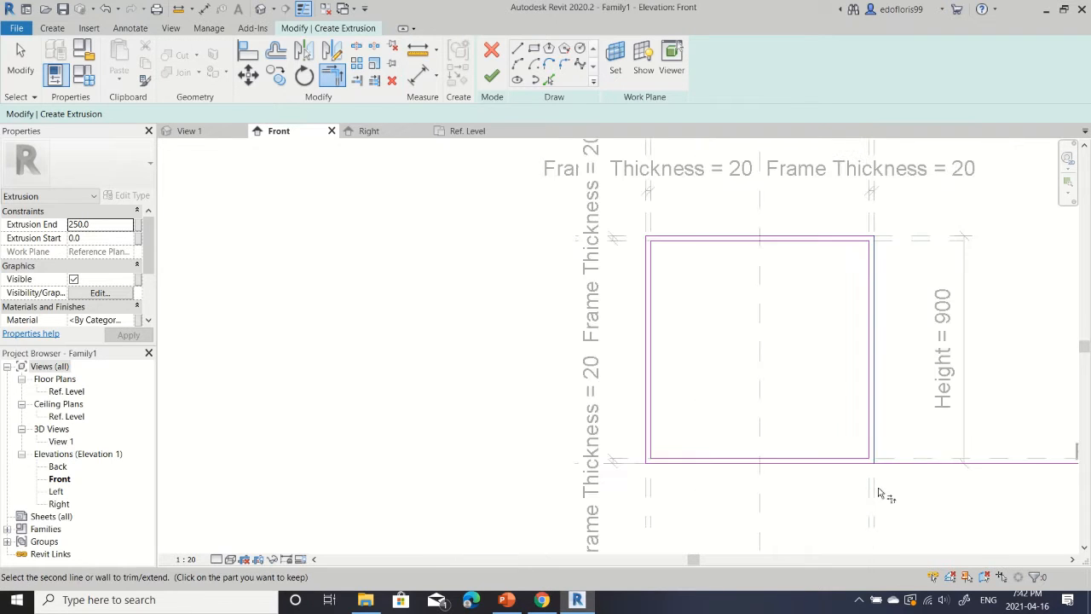
scroll(843, 418, down, 1)
middle_drag(684, 343, 516, 332)
key(Escape)
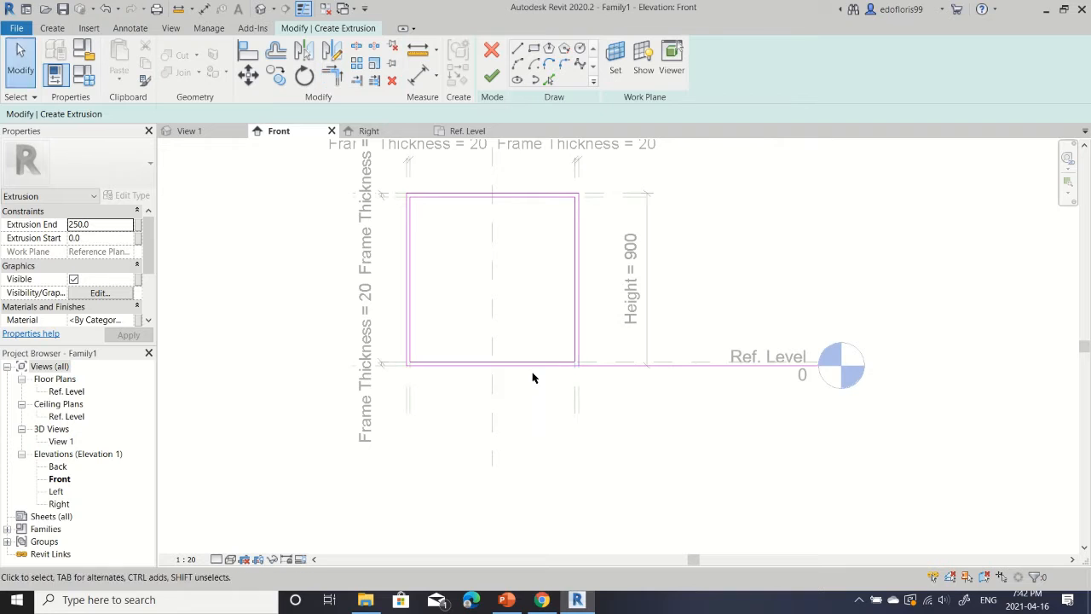
Delete the overhanging sketch line along the reference level and the short leftover segment at the frame's lower-left corner.
click(631, 366)
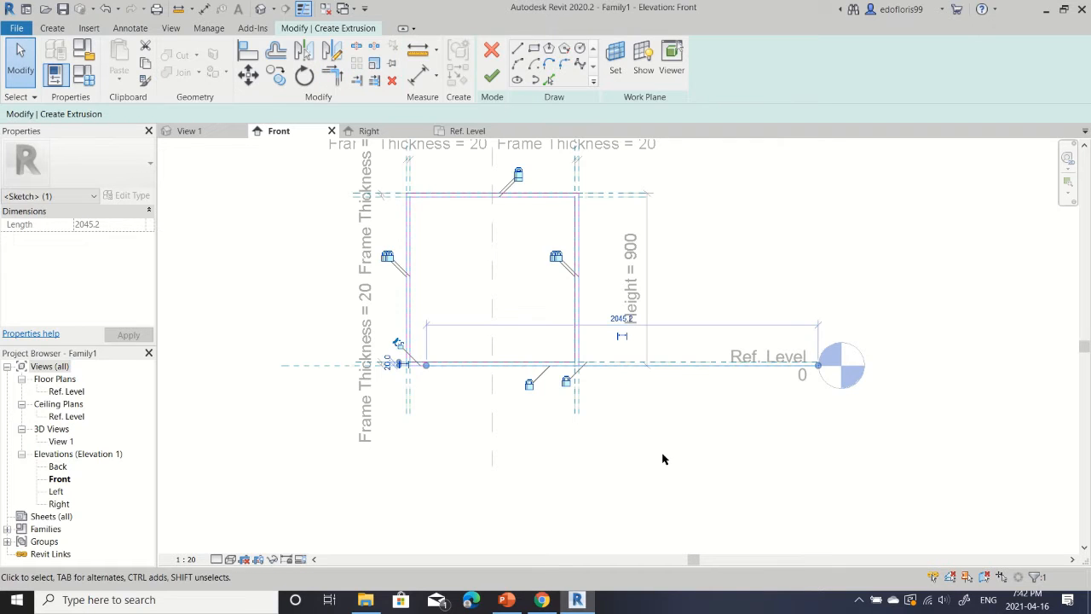
key(Delete)
scroll(547, 400, up, 2)
click(335, 342)
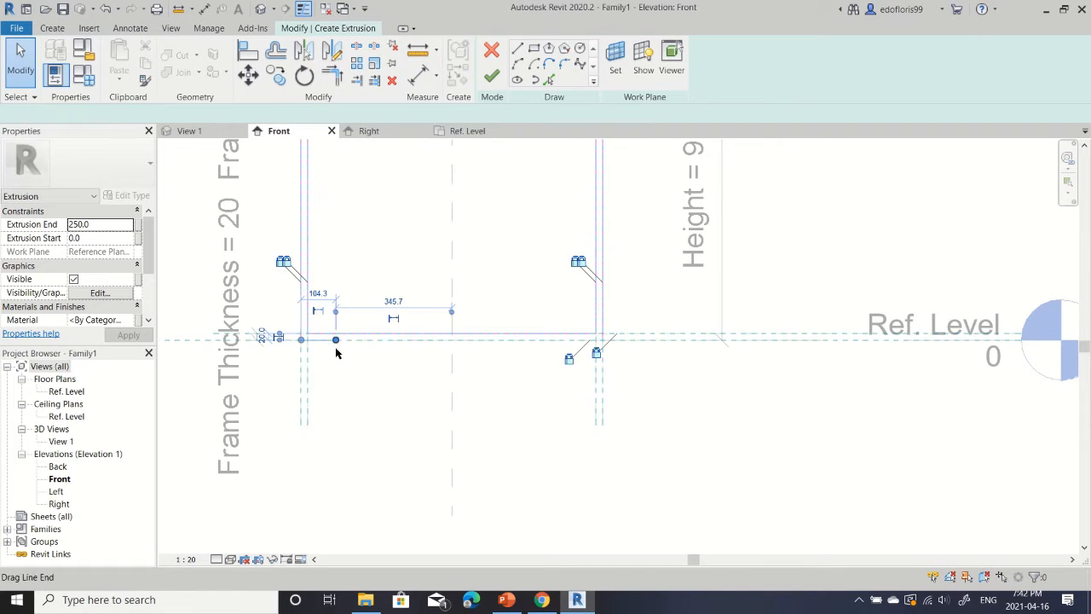
key(Delete)
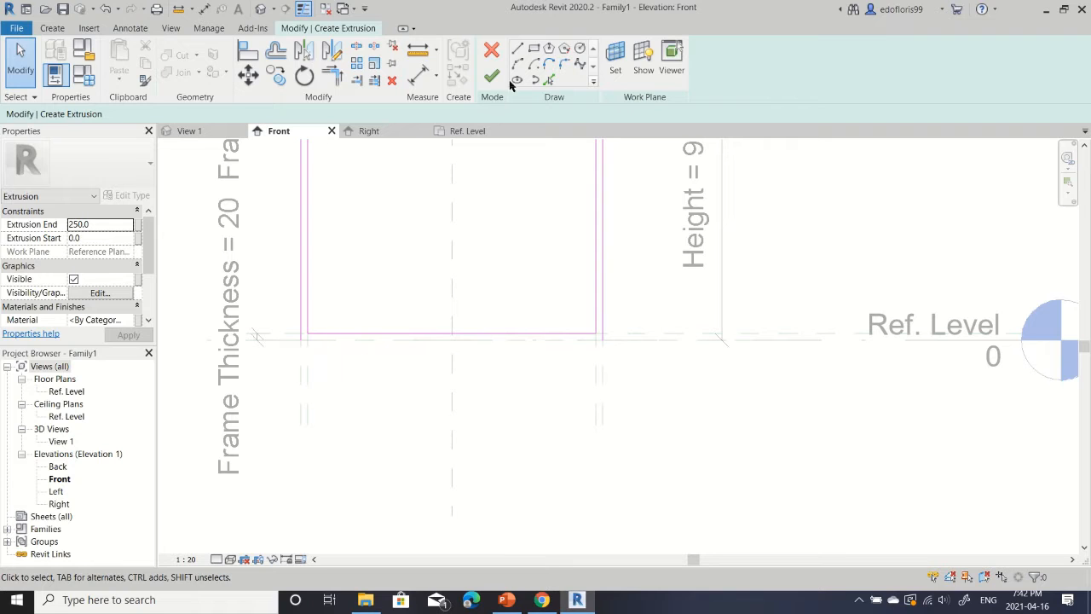
Redraw the outer bottom line from the reference level and trim it to both outer sides of the frame.
click(549, 79)
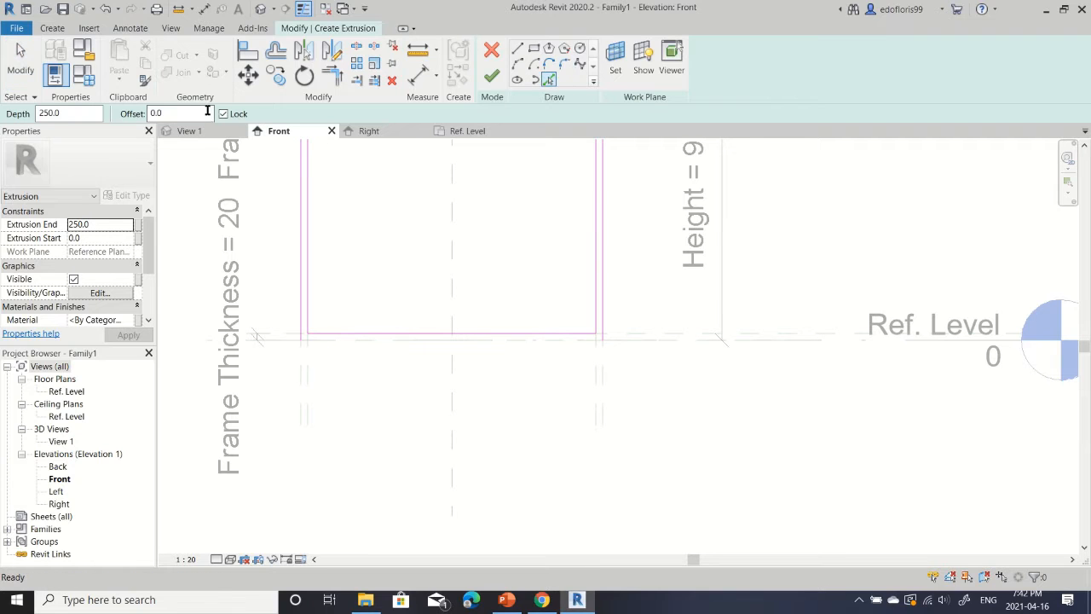
click(350, 341)
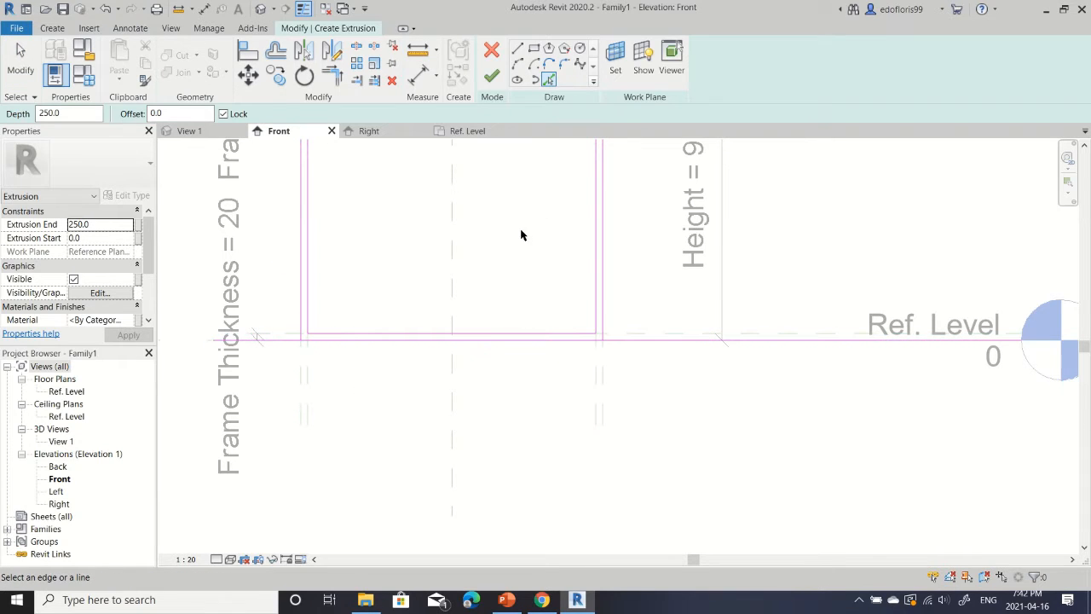
click(333, 75)
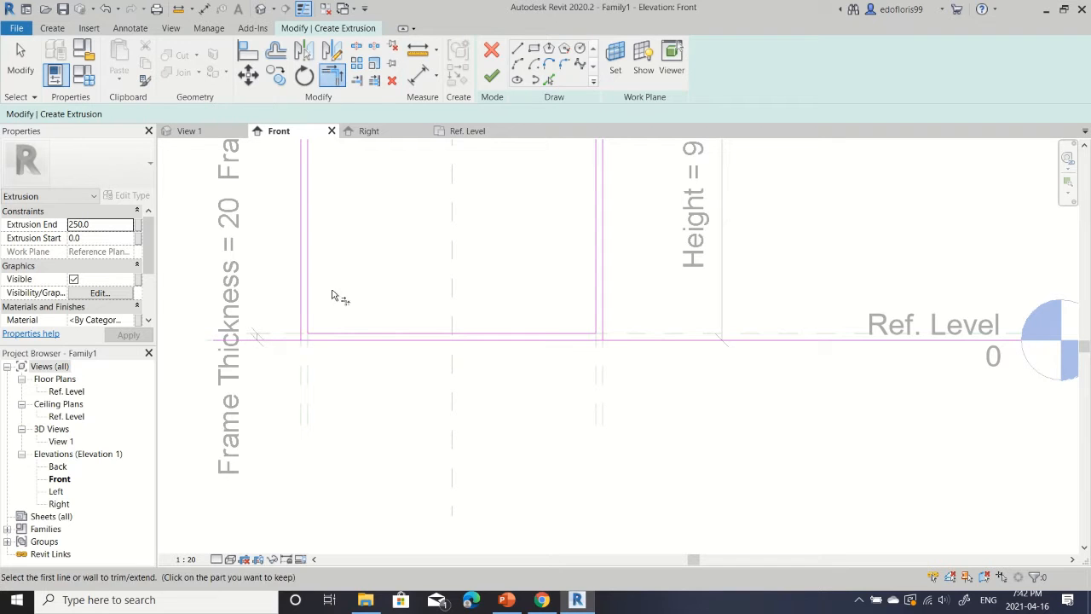
click(511, 341)
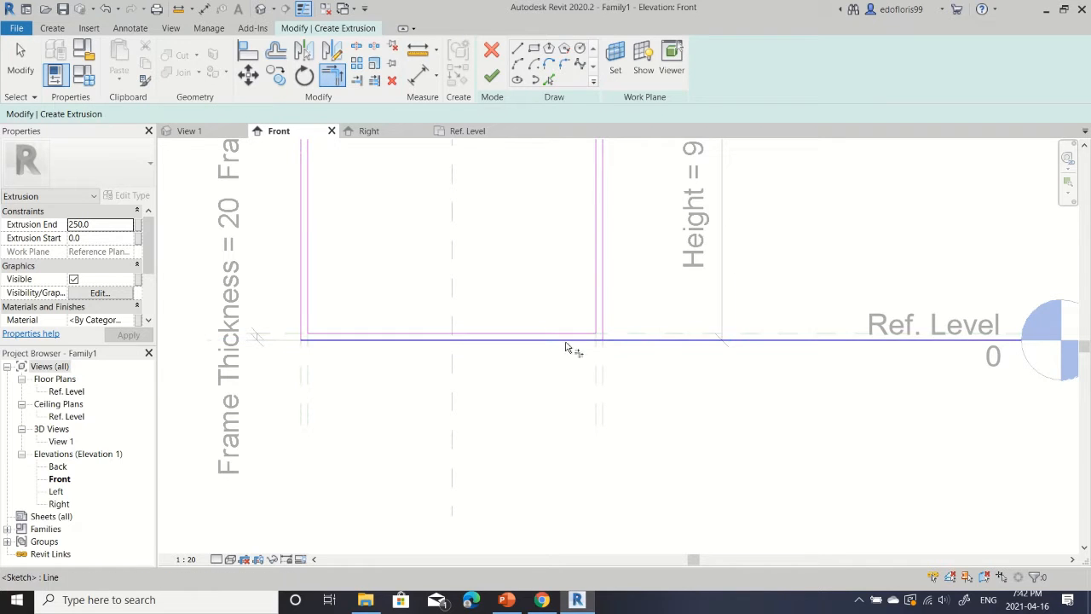
click(605, 335)
scroll(621, 402, down, 2)
key(Escape)
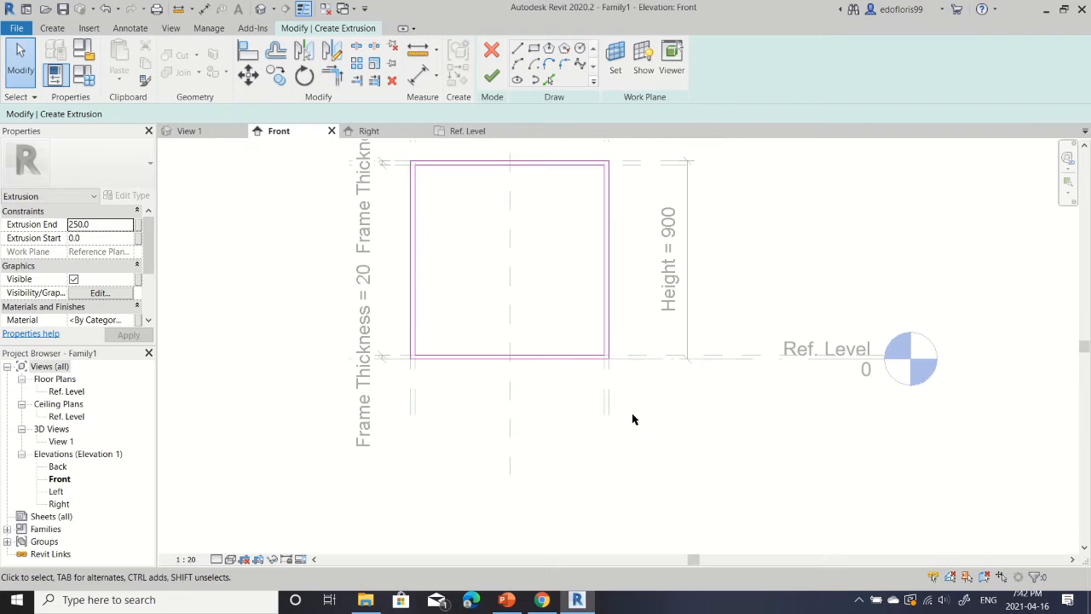
Finish the frame extrusion and inspect it from an angle in the 3D view.
click(491, 75)
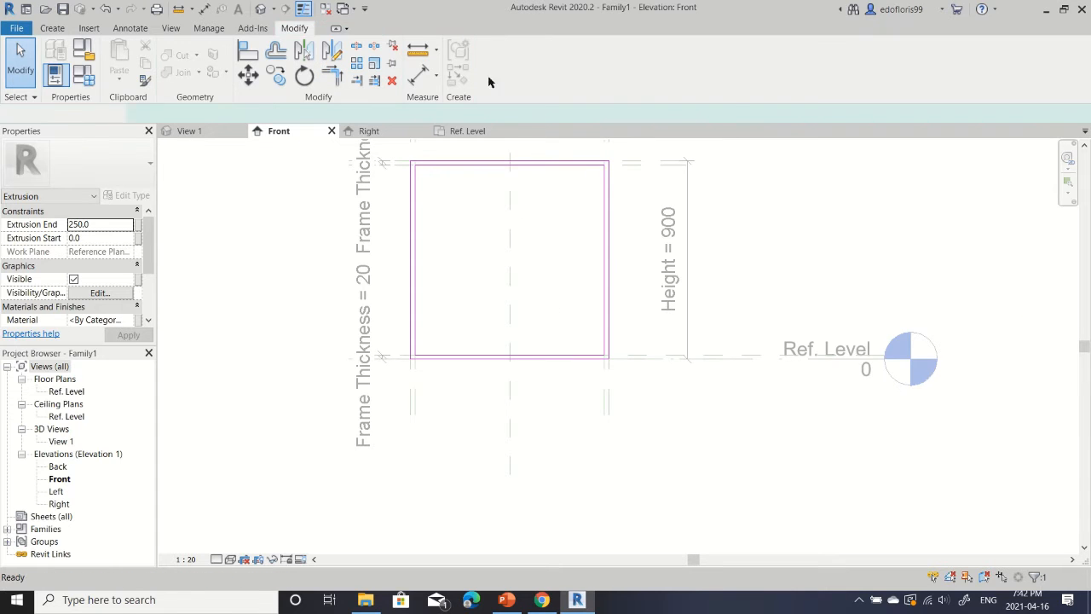
click(439, 239)
click(189, 131)
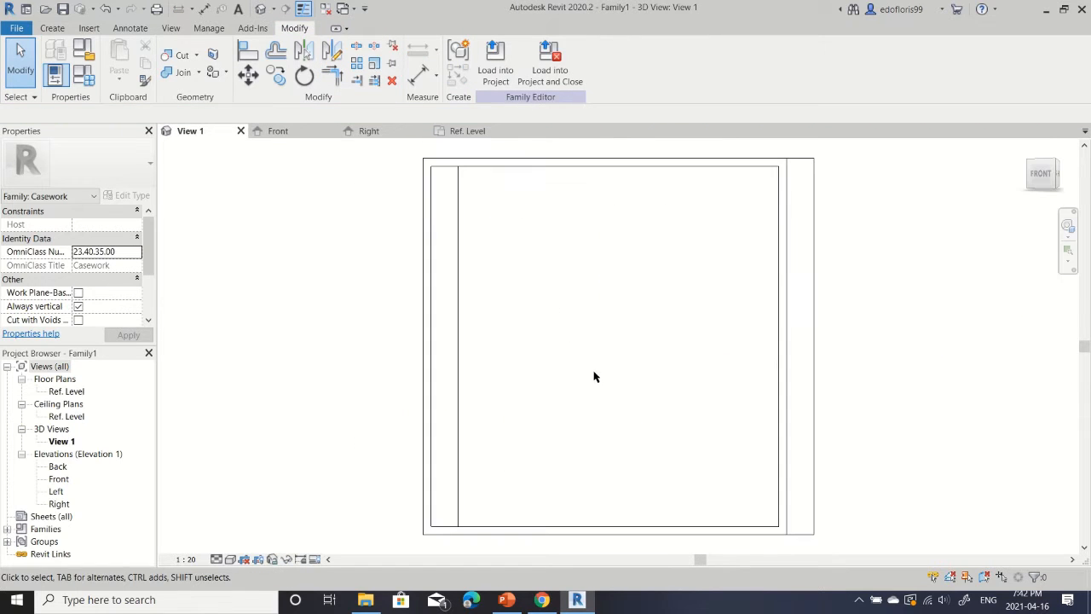
scroll(597, 379, down, 1)
shift+middle_drag(691, 273, 623, 390)
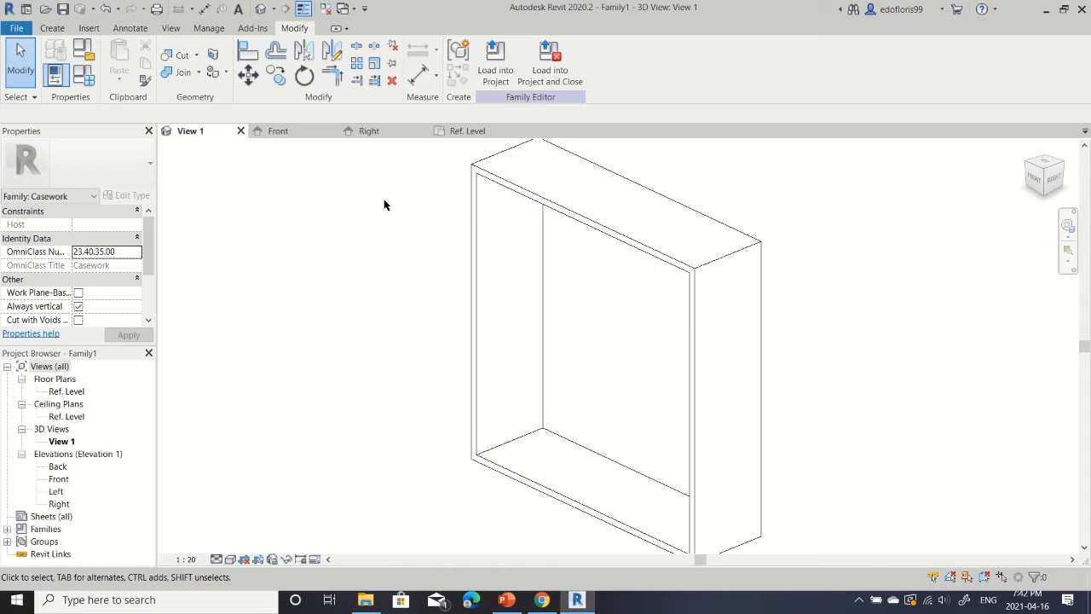
In the Ref. Level plan, stretch the frame extrusion between the front and back depth planes and lock it to the back plane.
click(465, 132)
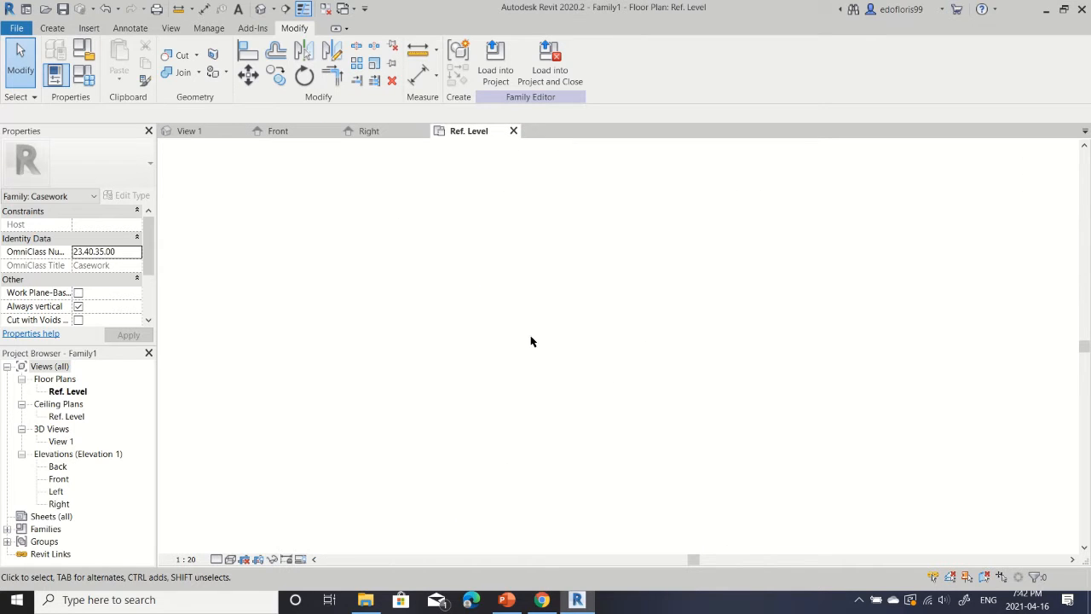
click(709, 436)
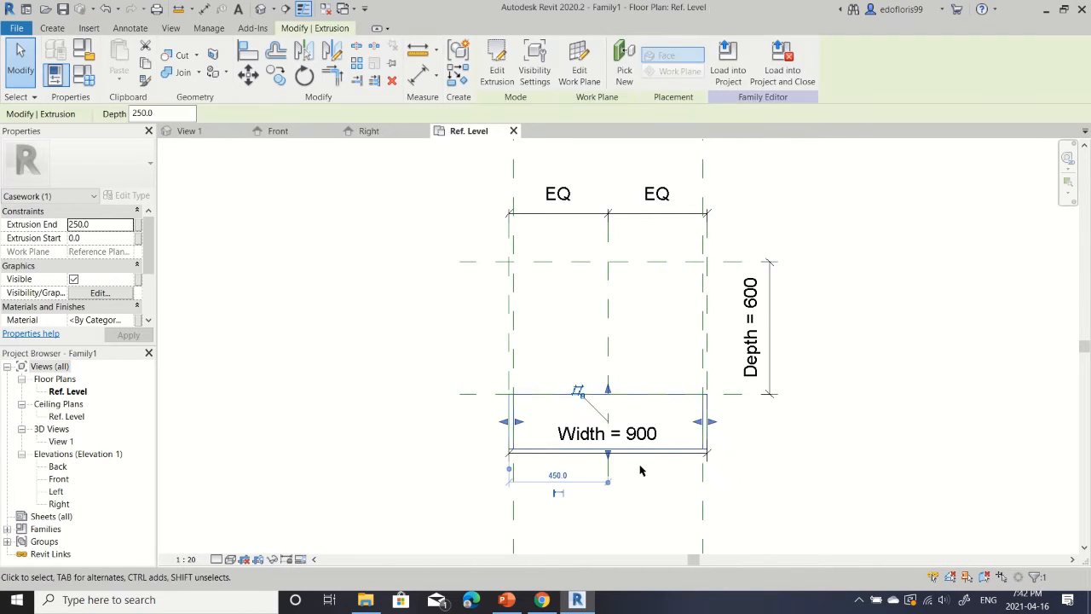
drag(608, 390, 610, 261)
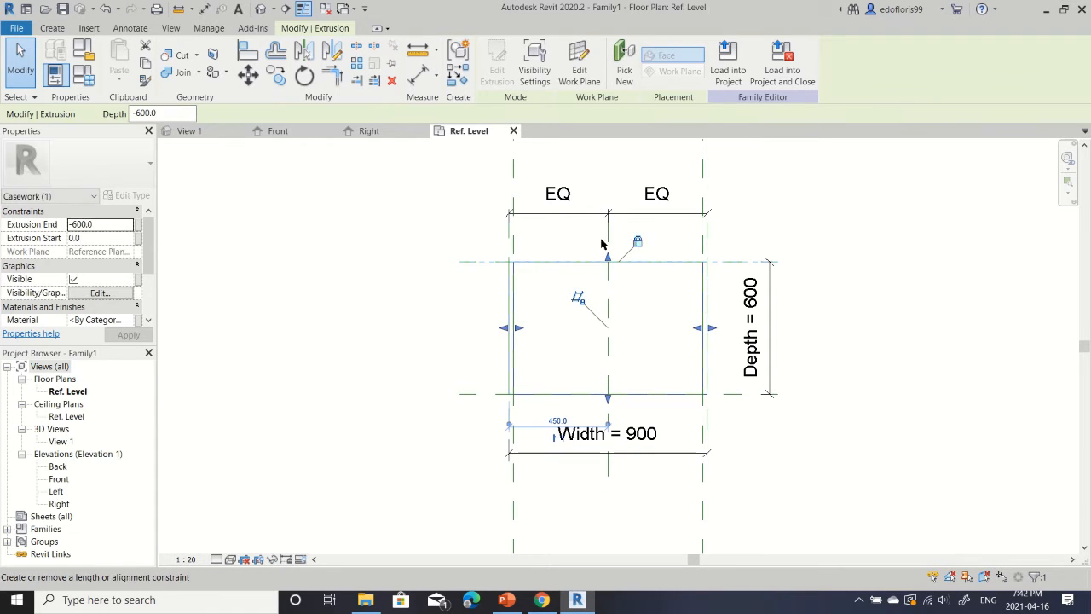
click(600, 245)
Set the family's Depth parameter to 800 and check the stretched frame in the 3D view.
click(77, 87)
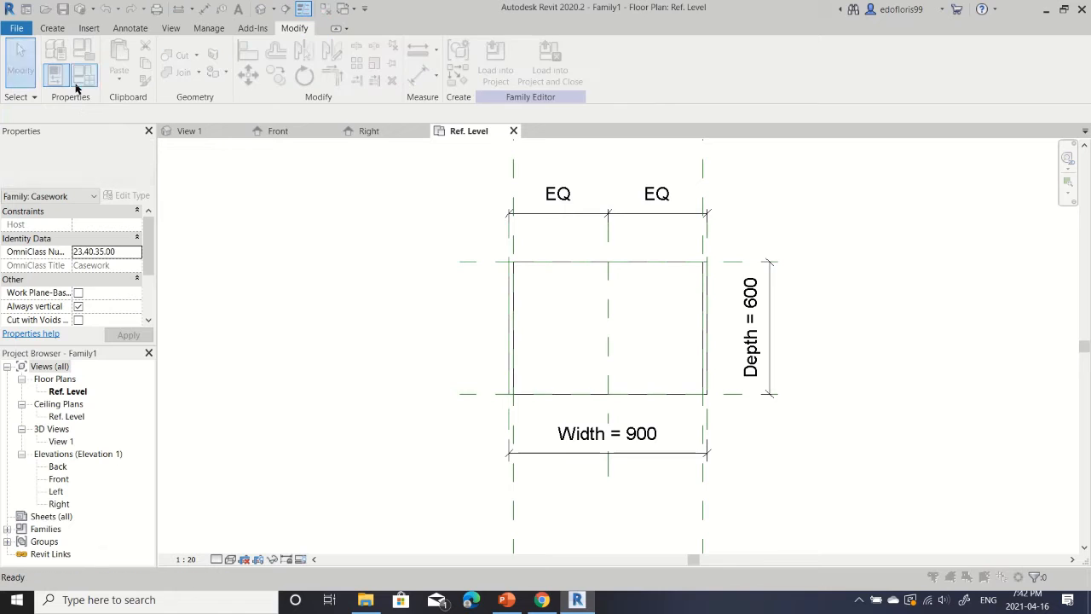
click(254, 359)
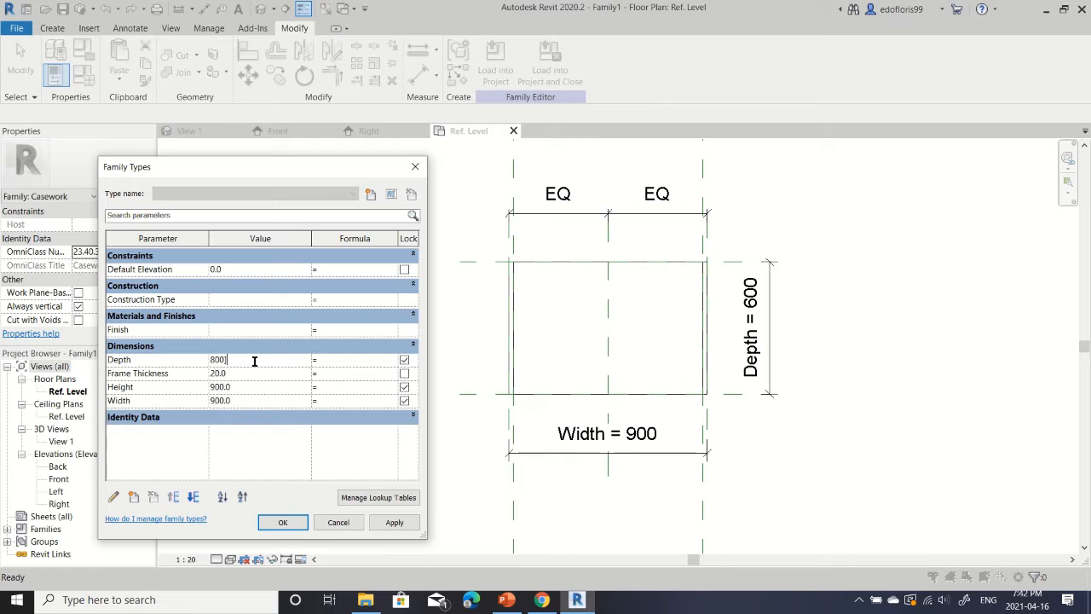
key(Tab)
click(286, 521)
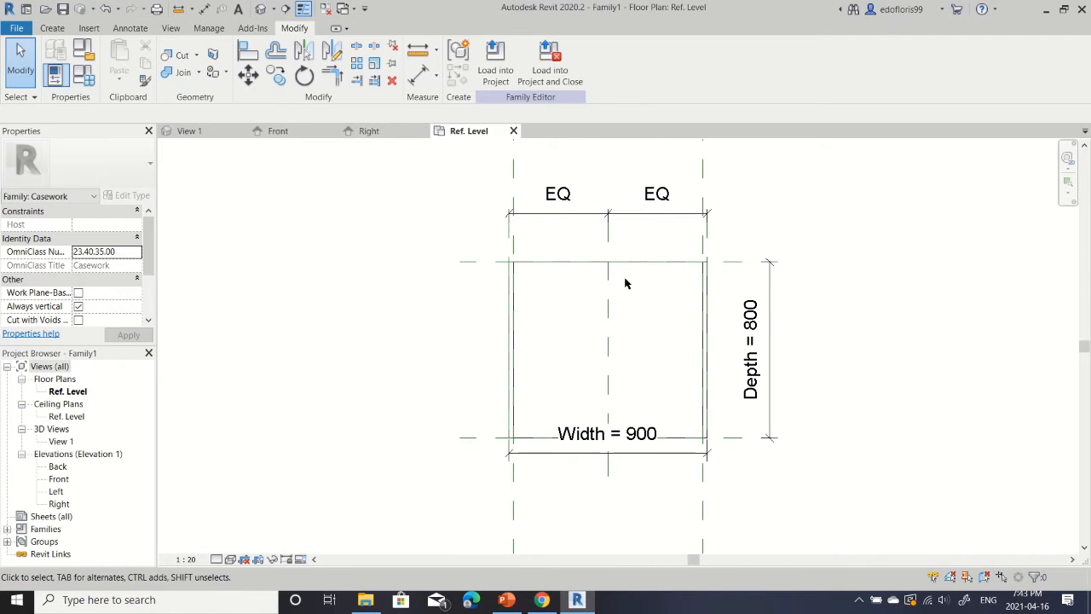
click(217, 127)
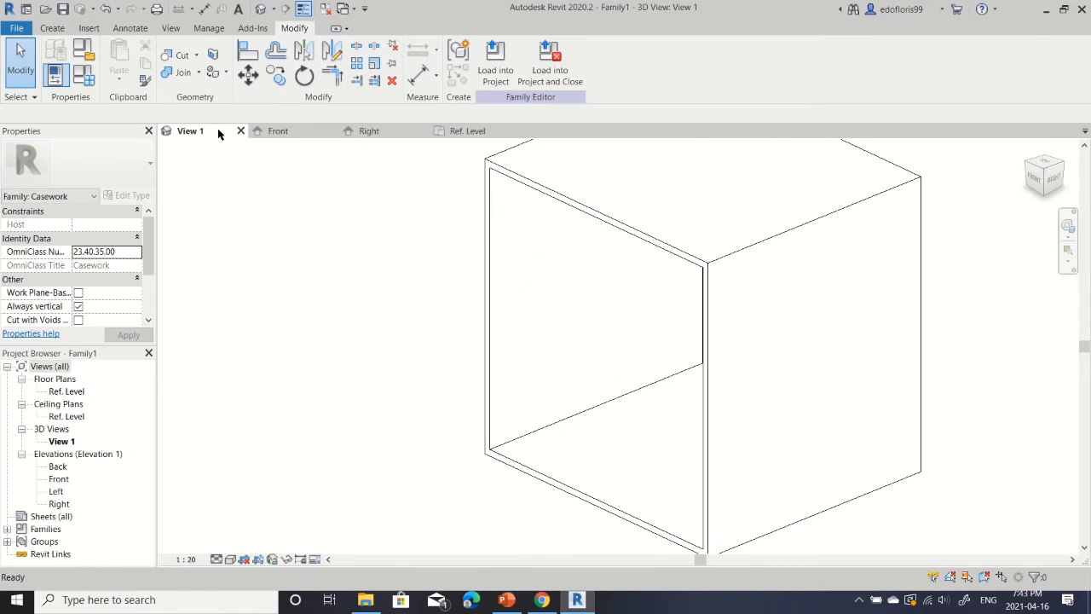
shift+middle_drag(674, 375, 733, 324)
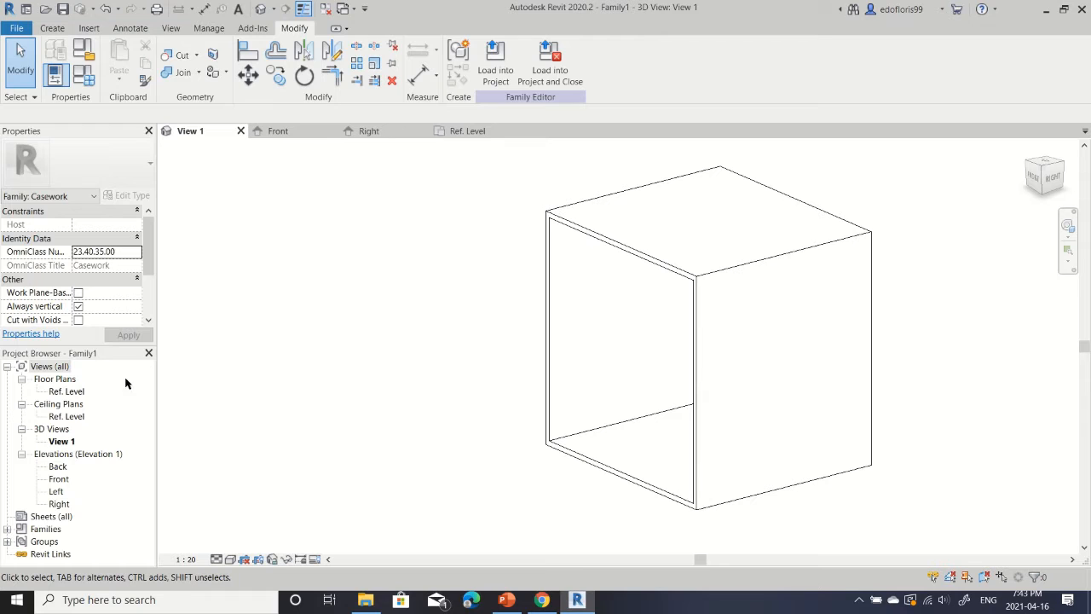
In the Back elevation, sketch a new extrusion by picking the frame's four inner edges as locked lines.
double_click(58, 466)
scroll(638, 415, up, 4)
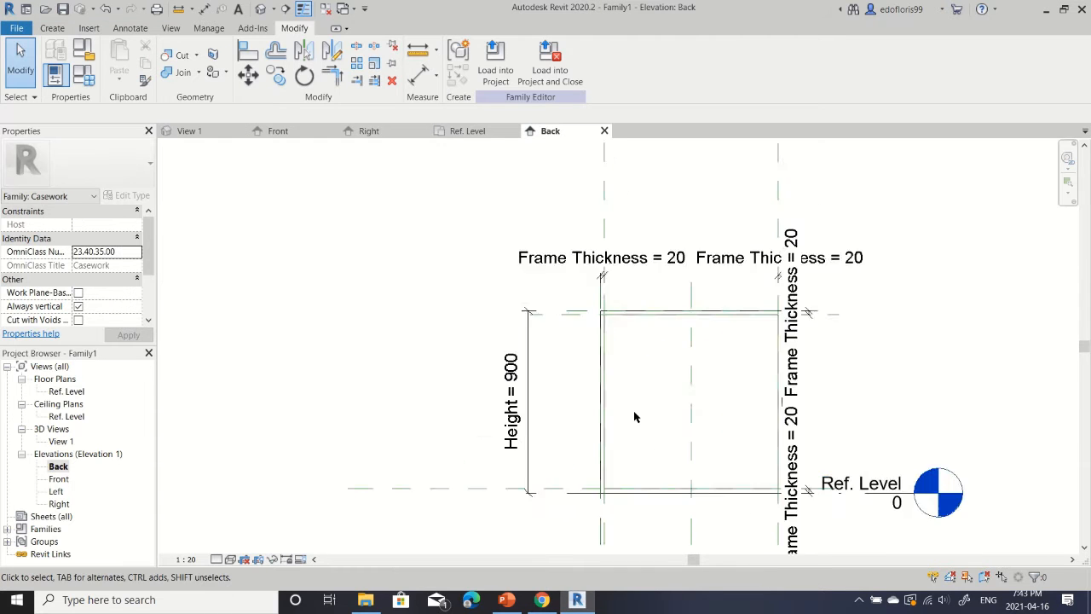
click(52, 28)
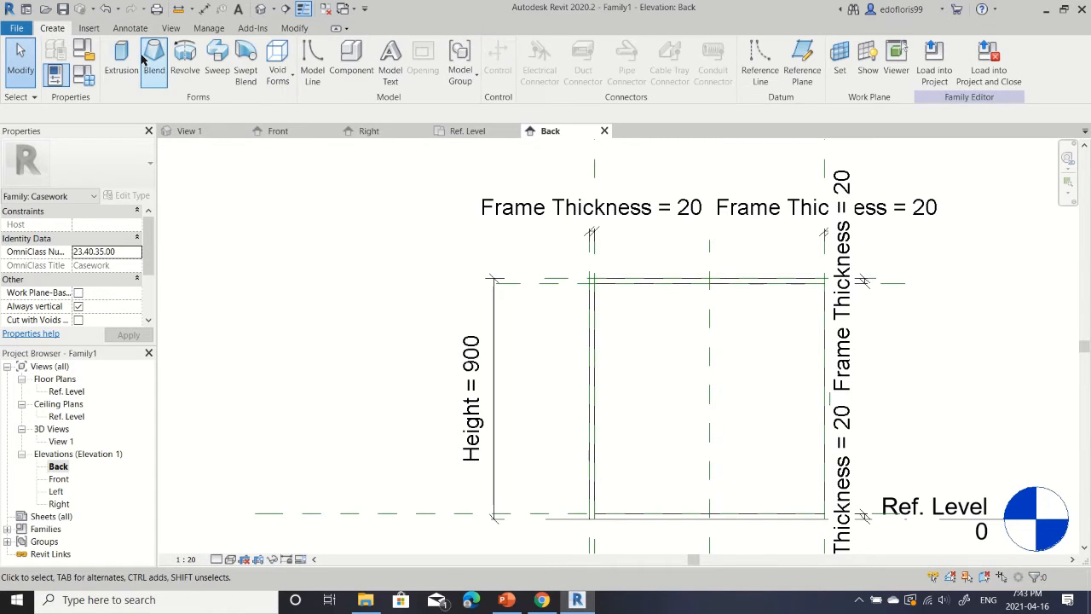
click(119, 61)
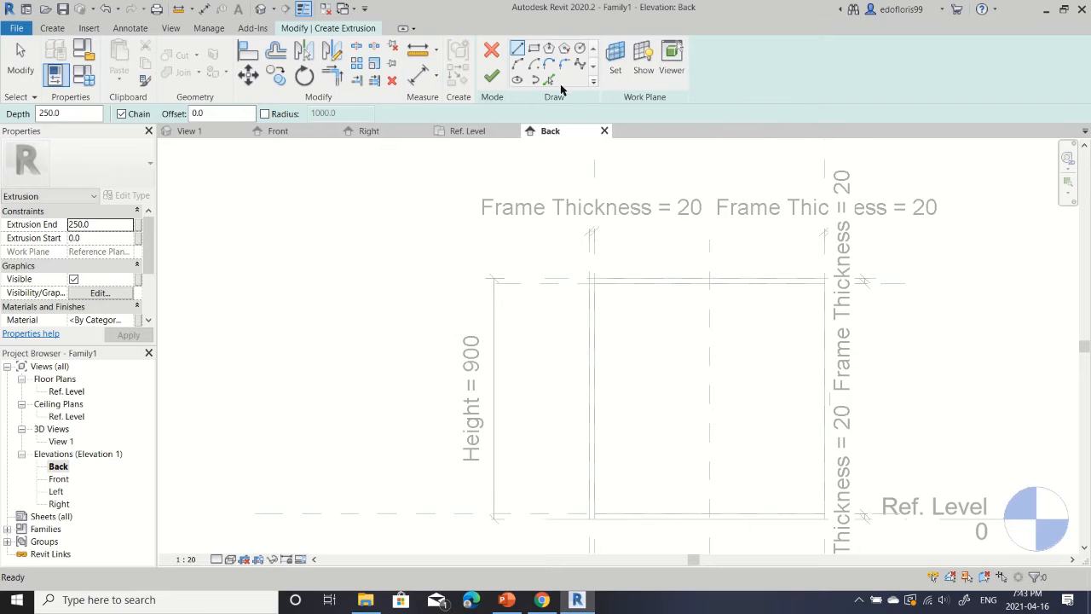
click(550, 80)
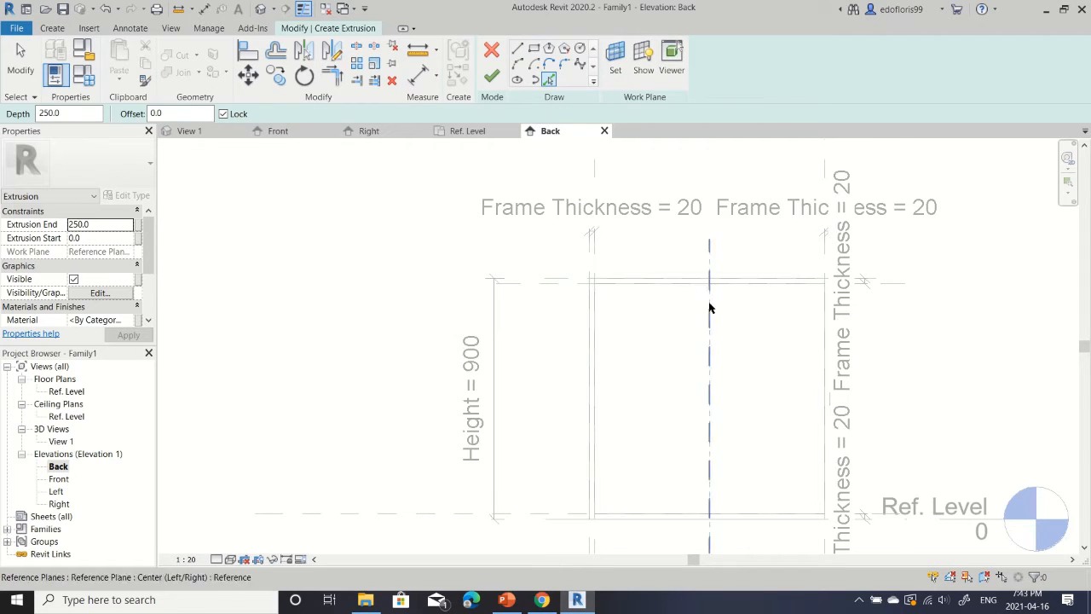
scroll(691, 288, up, 1)
click(688, 283)
click(560, 336)
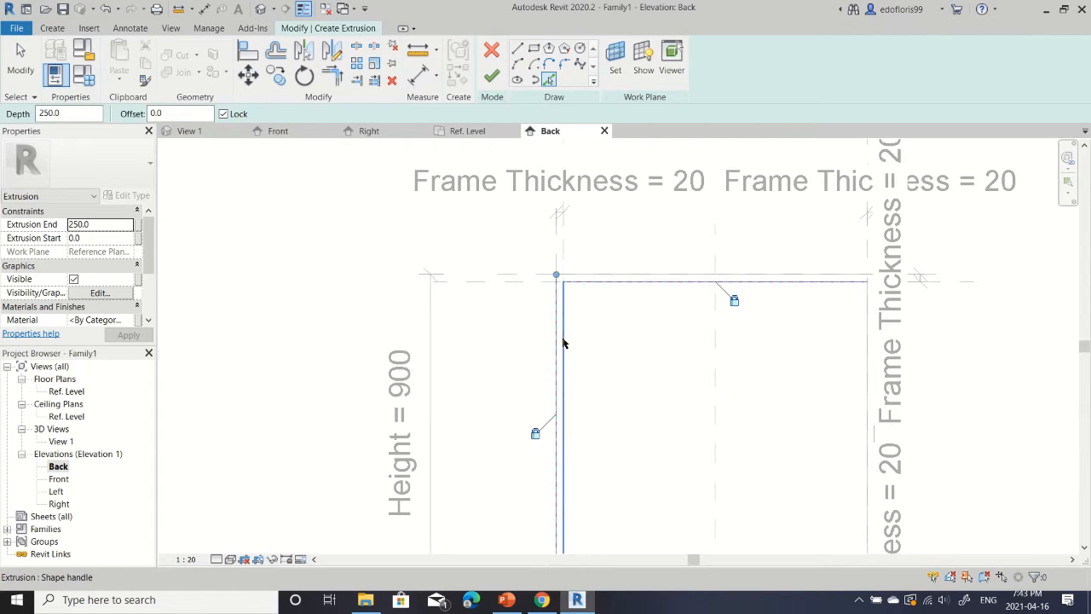
click(562, 338)
mouse_move(604, 405)
middle_down()
mouse_move(485, 238)
mouse_move(464, 283)
middle_up()
click(554, 353)
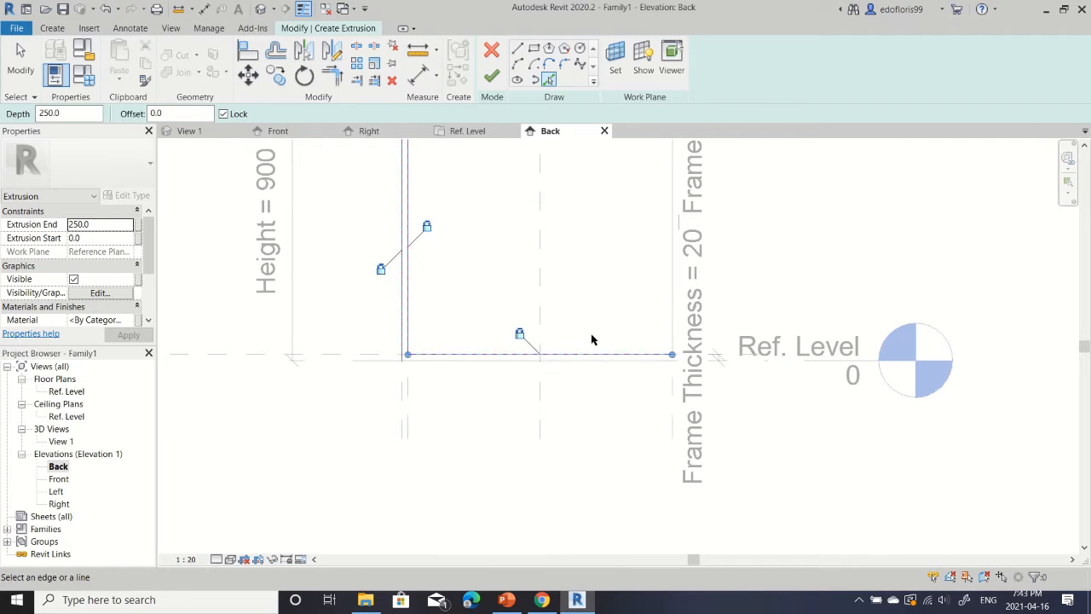
click(670, 302)
middle_drag(596, 309, 555, 349)
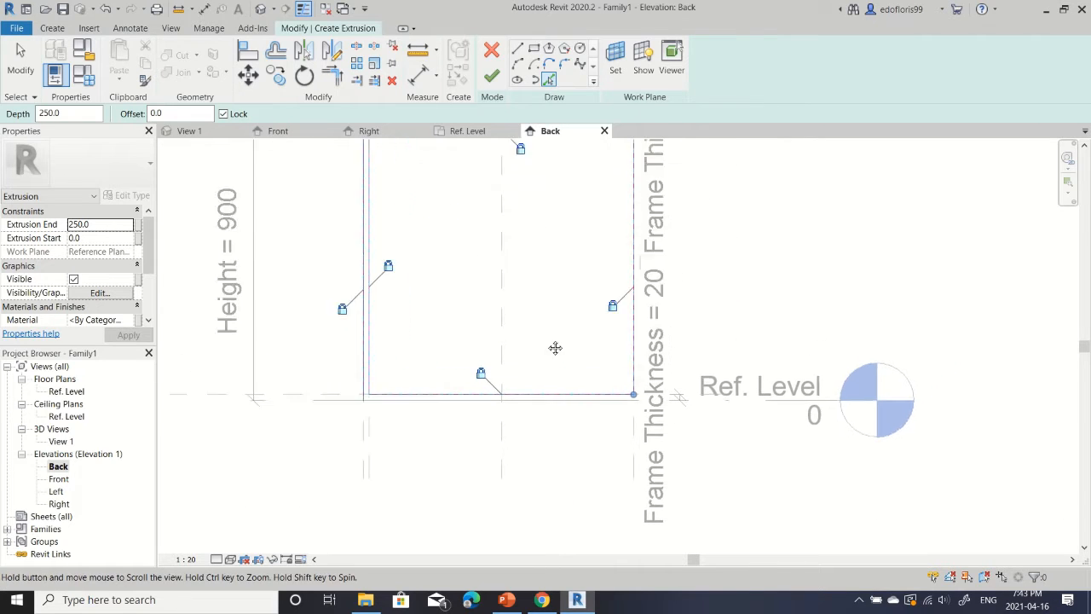
scroll(545, 350, down, 1)
key(Escape)
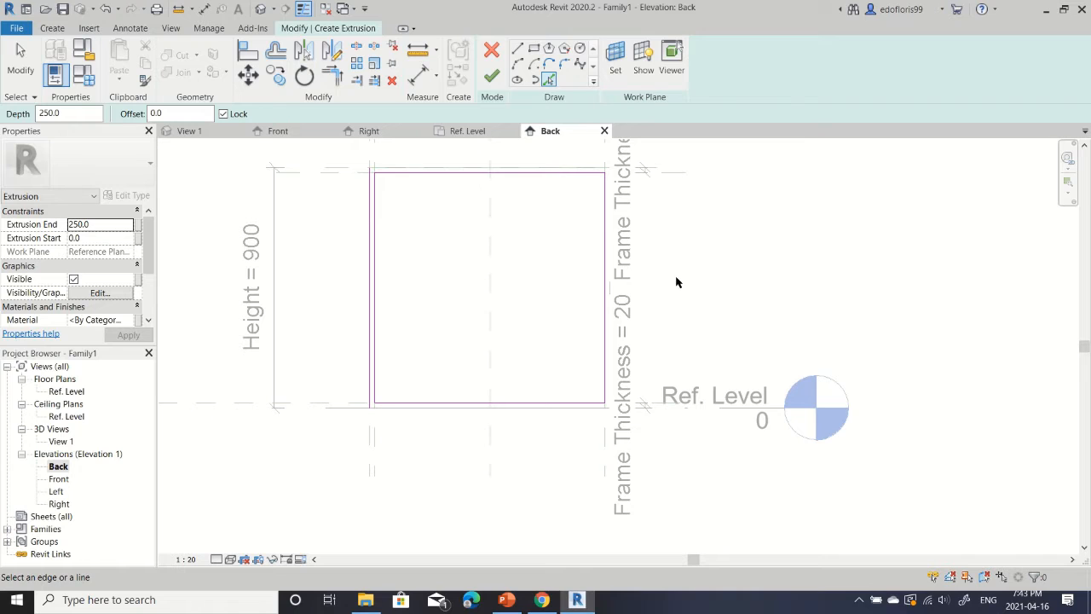
Delete the stray sketch line along the frame's outer left side so only the inner rectangle remains.
click(366, 207)
key(Escape)
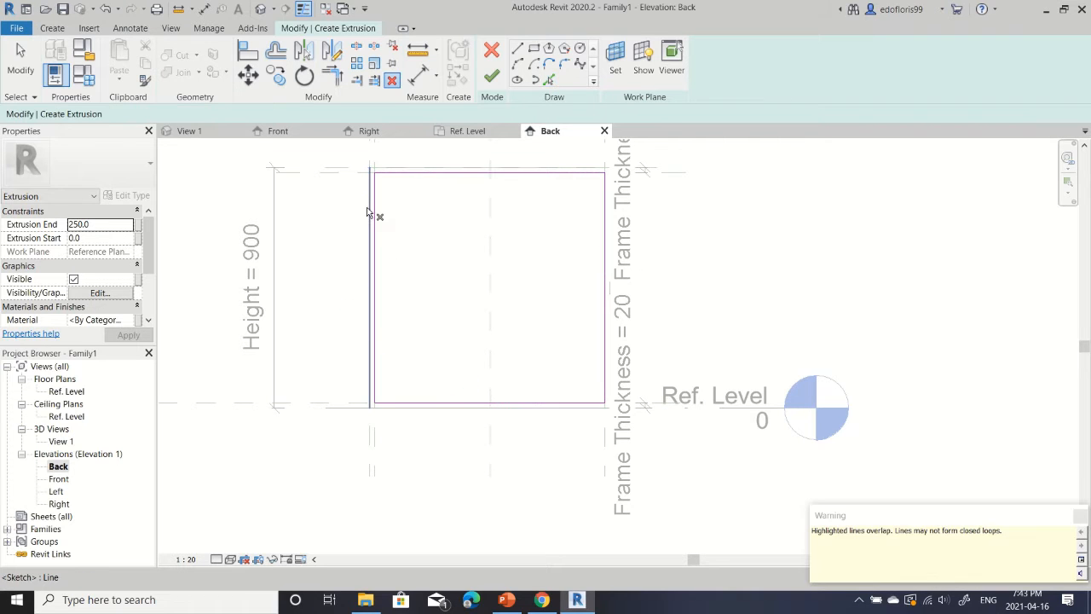
key(Escape)
click(368, 285)
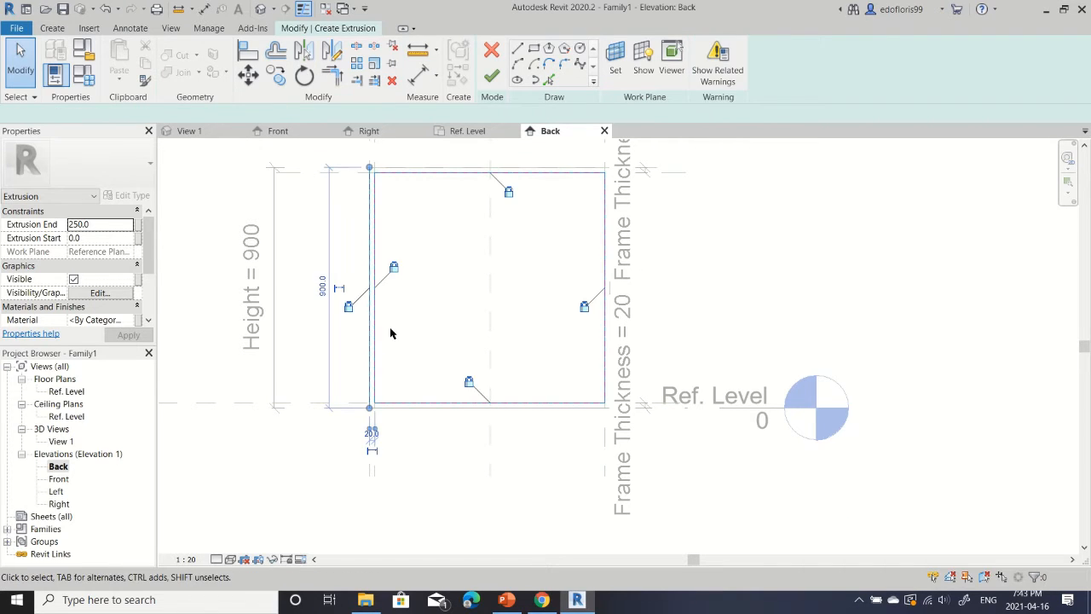
click(391, 333)
click(367, 204)
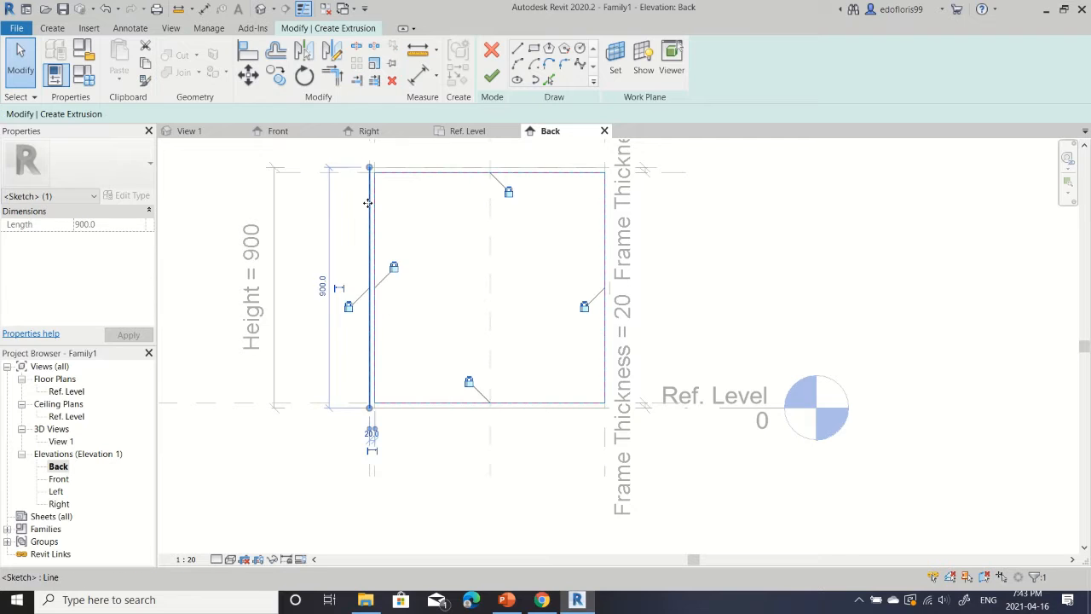
key(Delete)
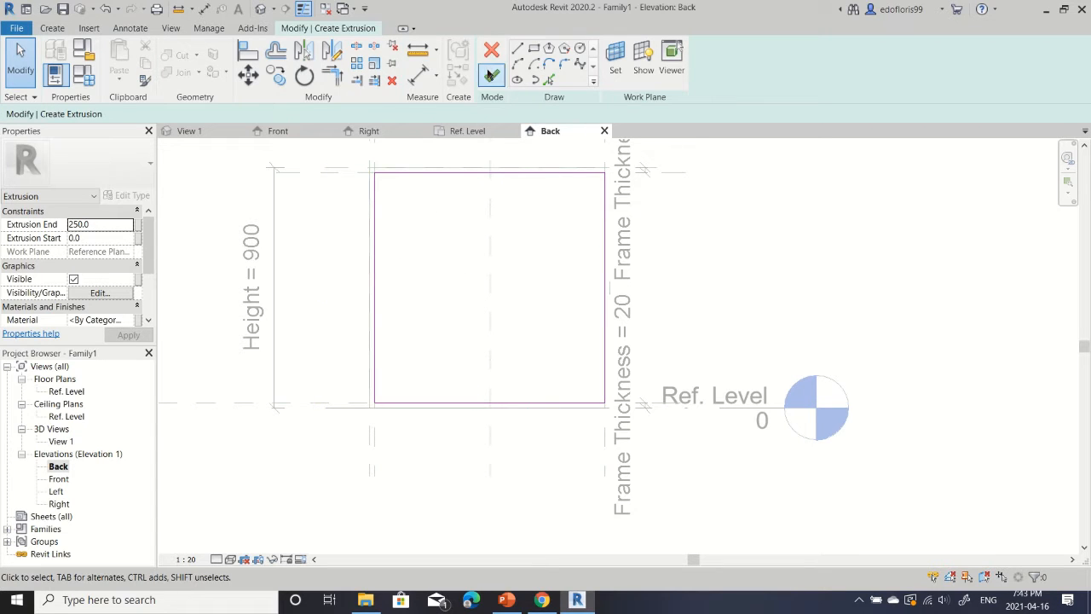
Set the back panel's Extrusion End to 10 and finish the extrusion.
click(100, 223)
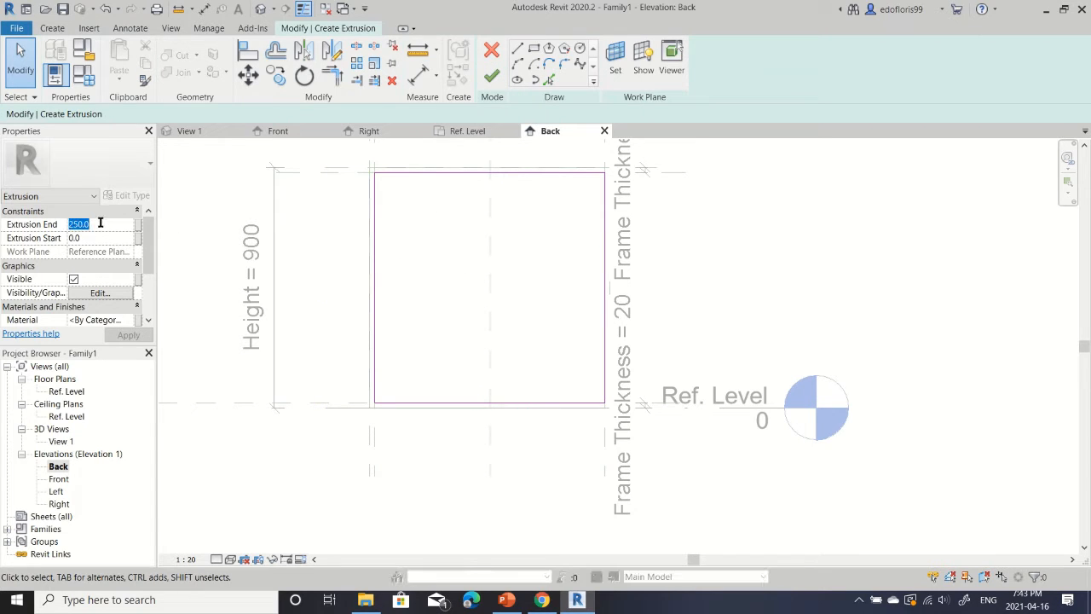
text(10)
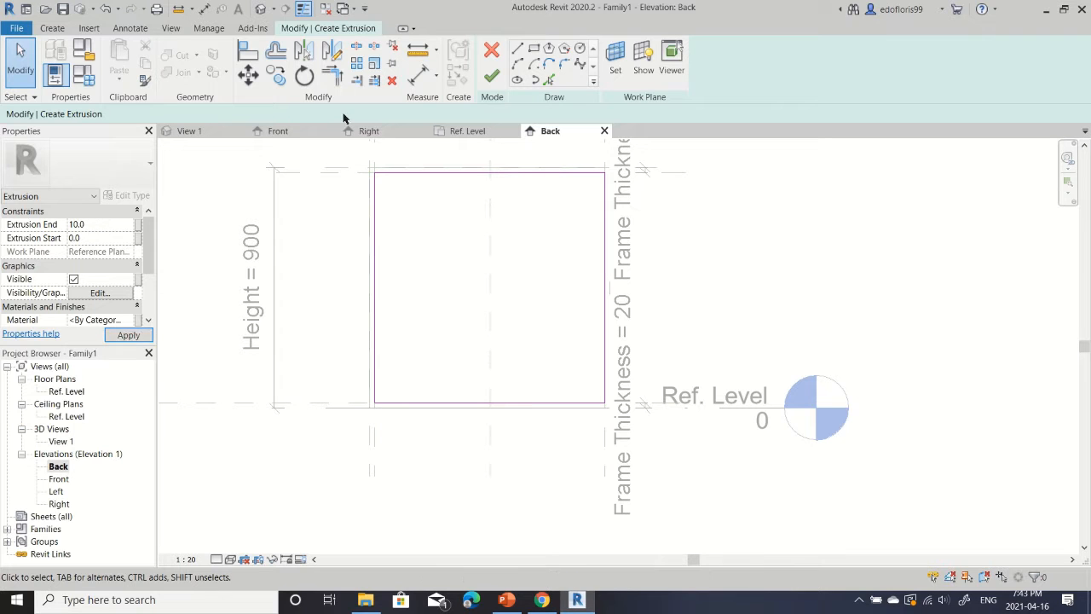
click(491, 76)
Examine the back panel in the 3D view from the rear, side and front, including its fit within the frame.
click(216, 128)
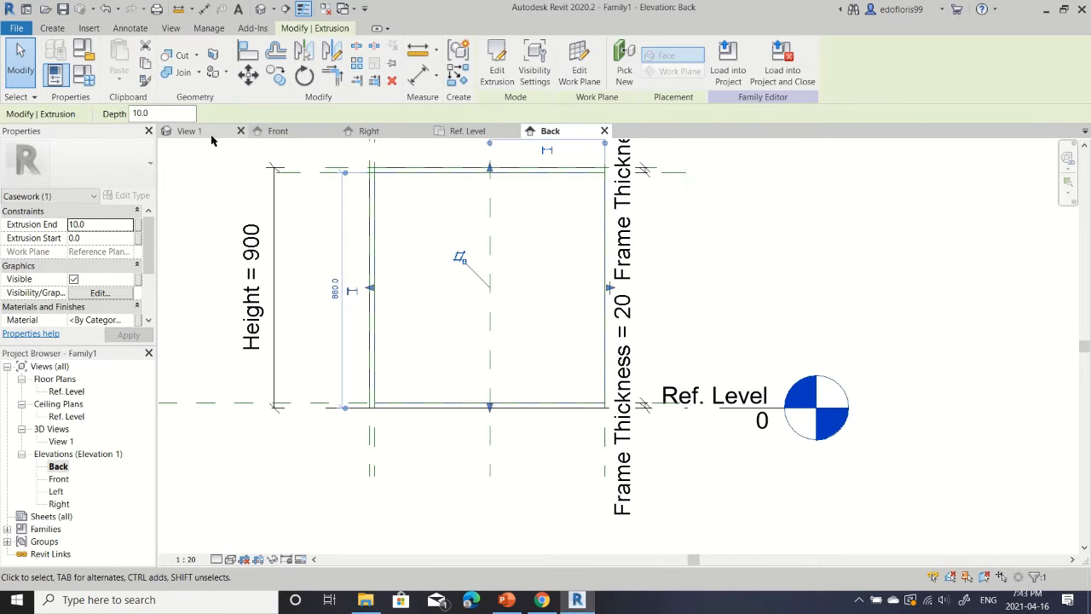
shift+middle_drag(640, 371, 443, 370)
click(705, 371)
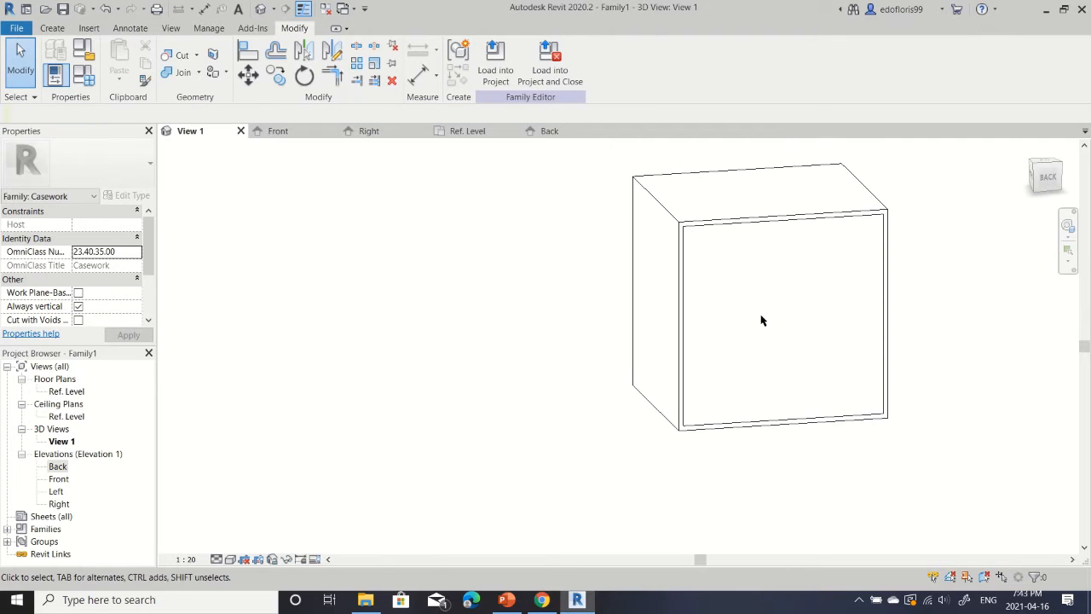
shift+middle_drag(758, 324, 809, 317)
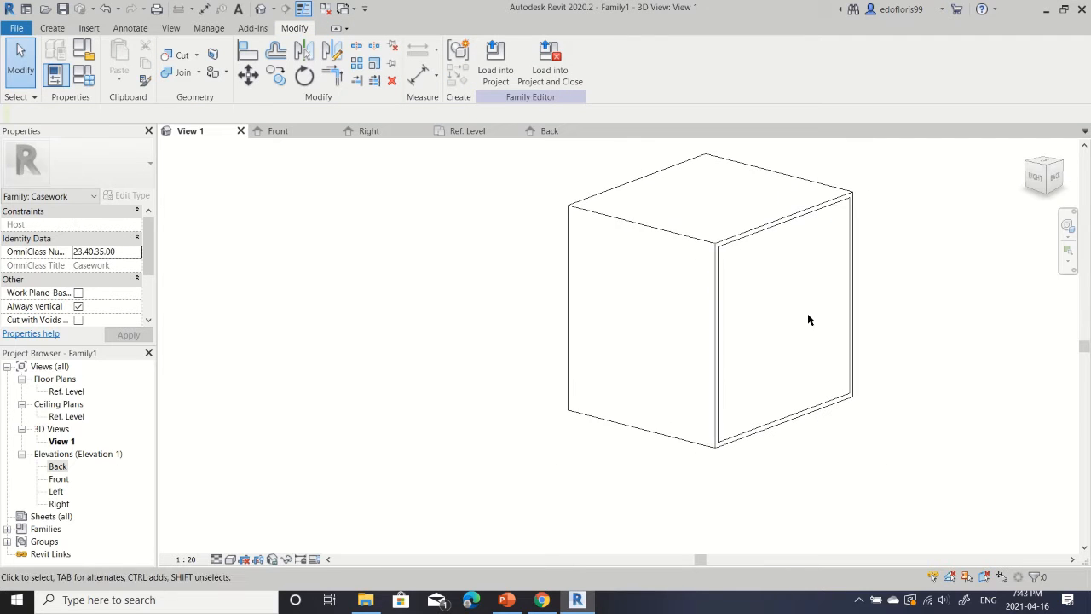
click(851, 252)
scroll(853, 252, up, 5)
shift+middle_drag(857, 252, 824, 229)
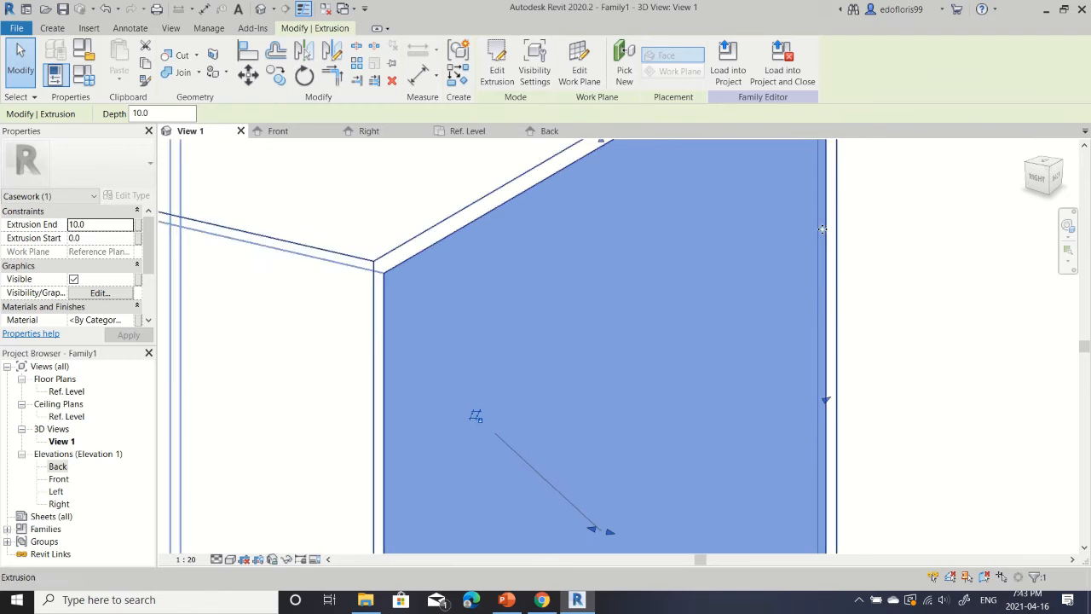
click(689, 326)
scroll(681, 330, down, 5)
shift+middle_drag(659, 330, 665, 200)
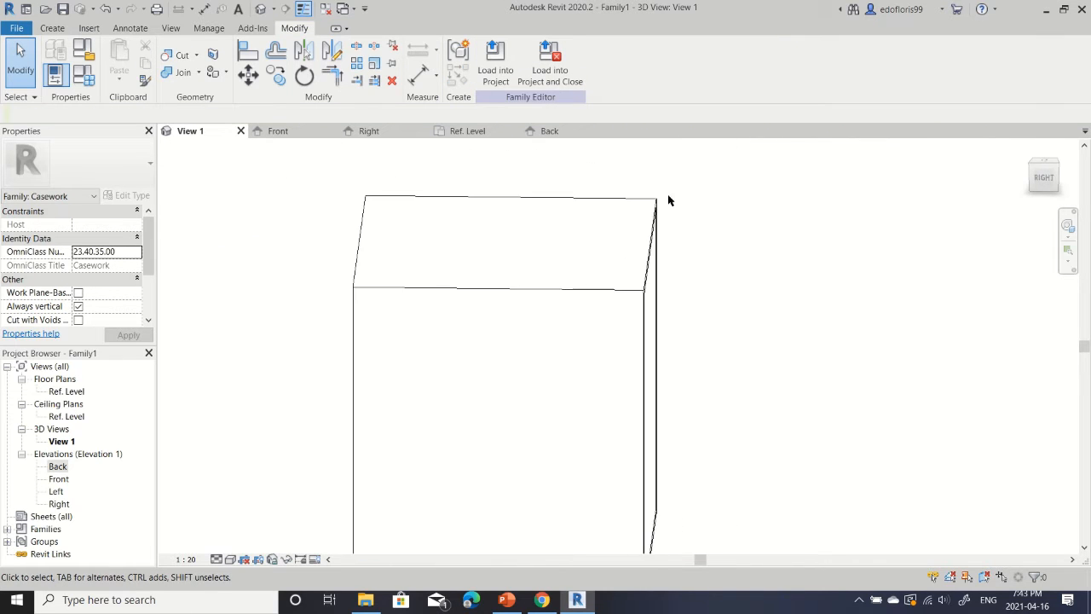
shift+middle_drag(449, 366, 577, 334)
scroll(576, 334, down, 5)
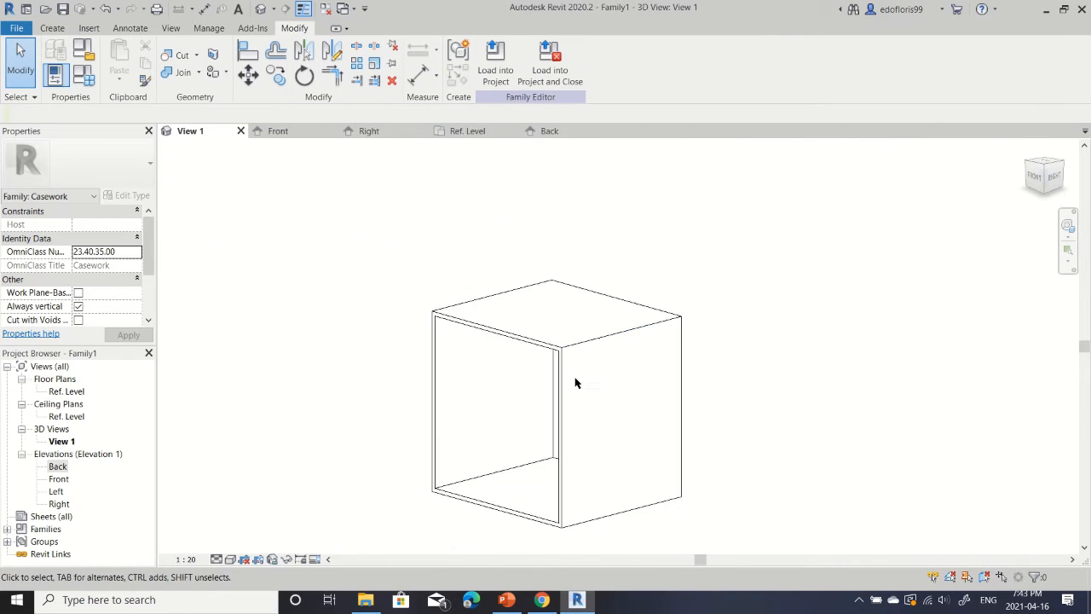
shift+middle_drag(574, 383, 593, 343)
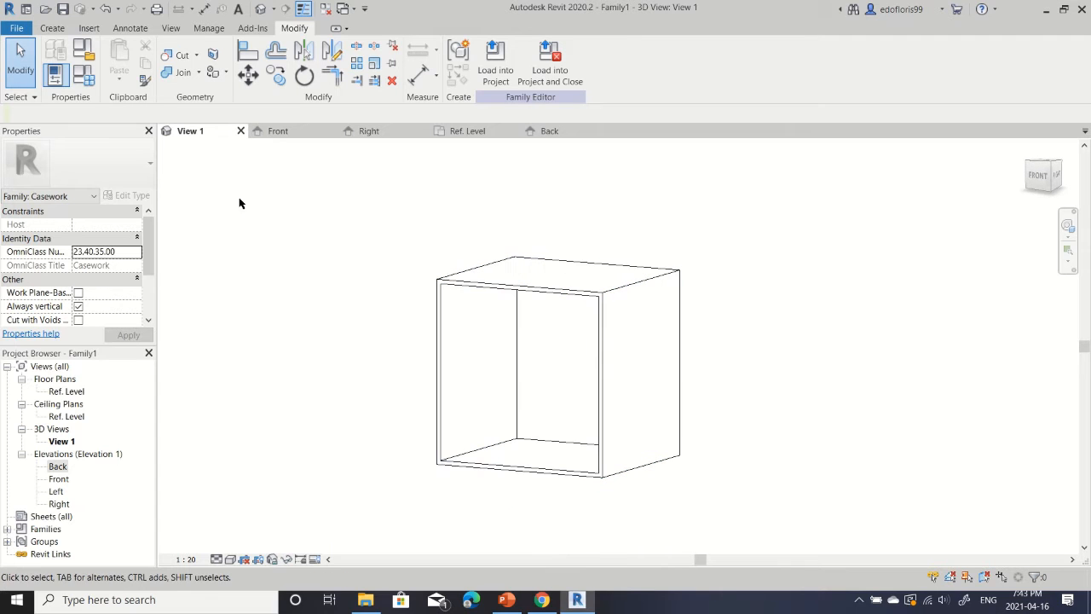
Consult the VADHOLMA open storage sizes in the browser catalogue, and set the family's Depth to 365.125, Height to 1016 and Width to 228.6.
click(542, 599)
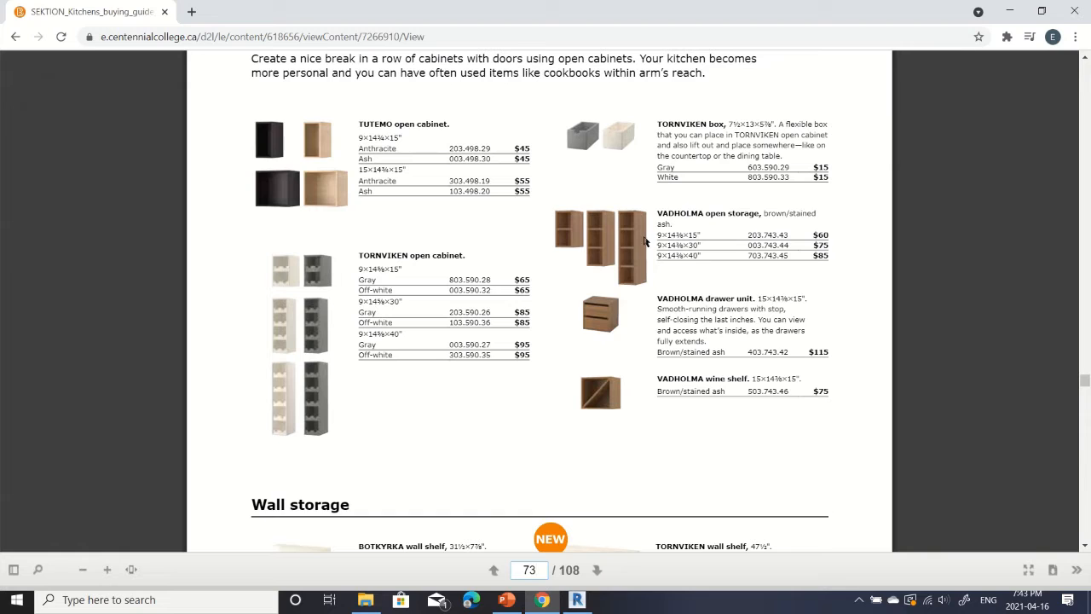
click(577, 599)
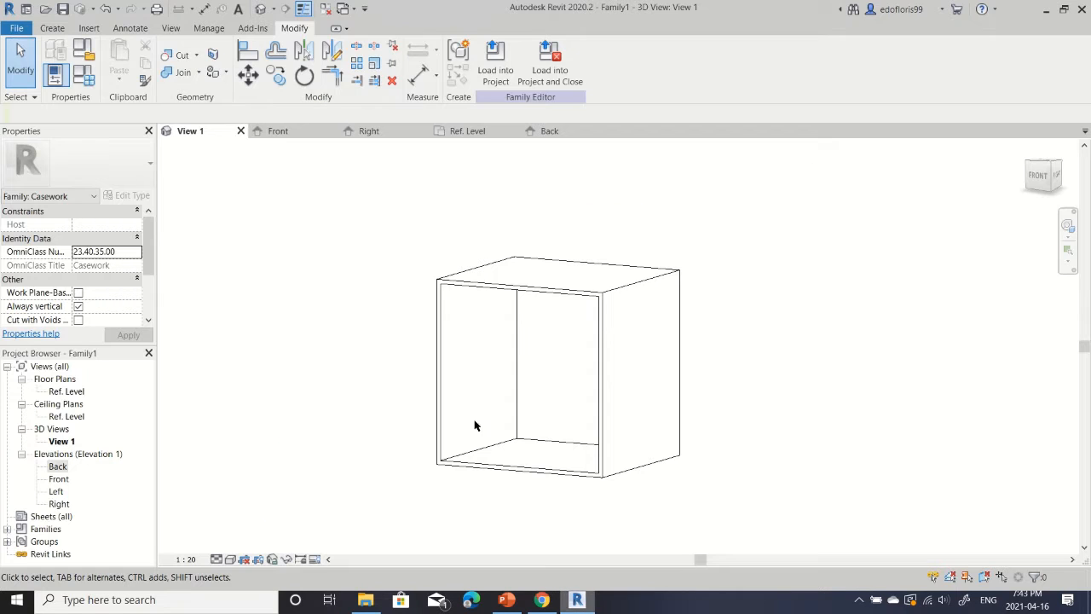
click(82, 76)
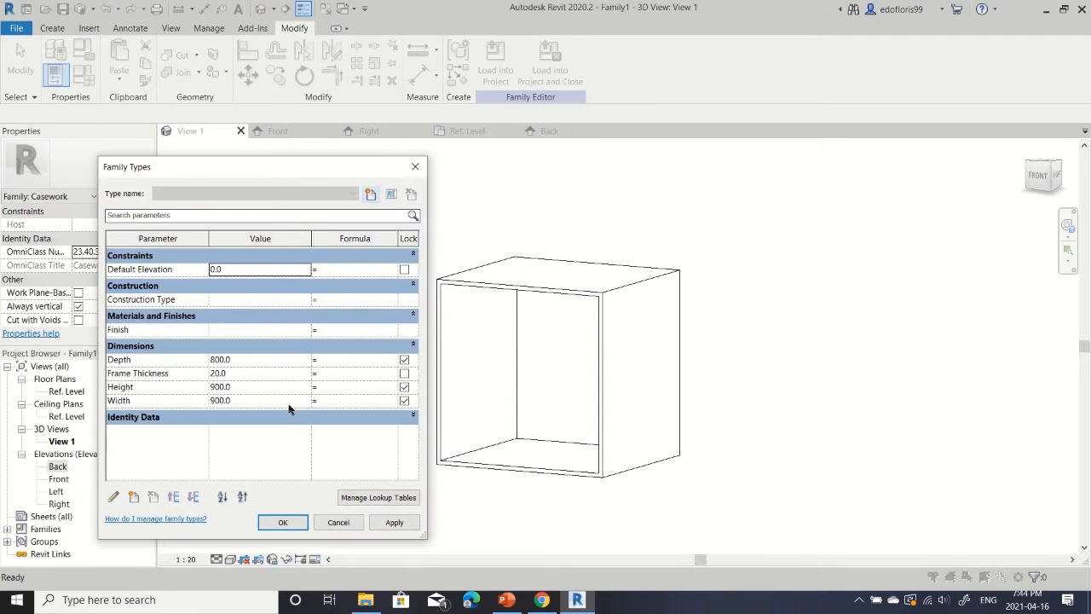
click(271, 363)
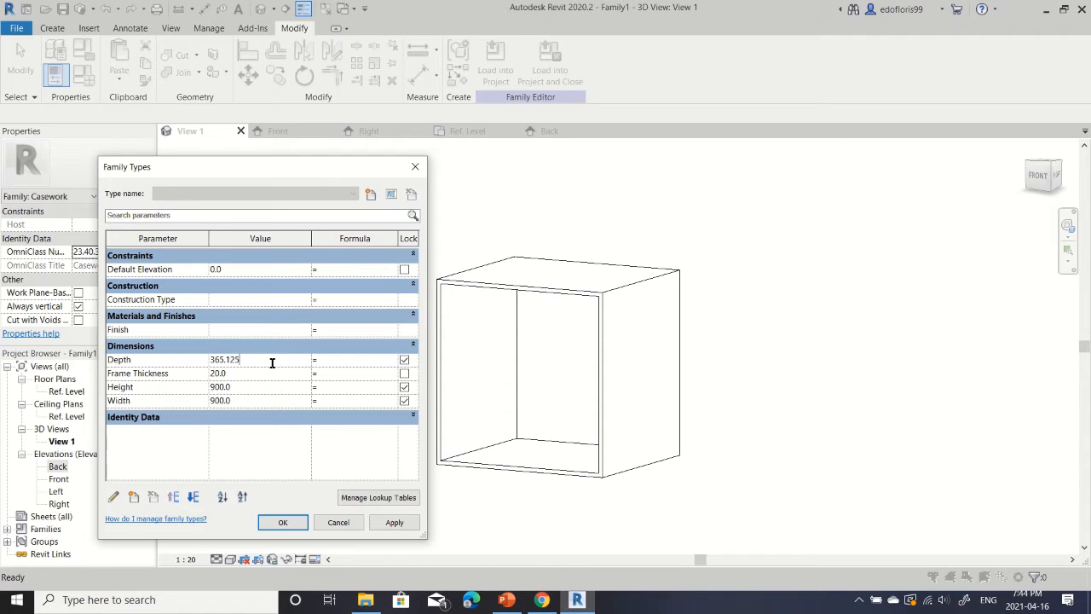
key(Tab)
click(274, 388)
text(1016)
key(Tab)
click(276, 399)
click(278, 399)
text(228.6)
key(Tab)
click(283, 522)
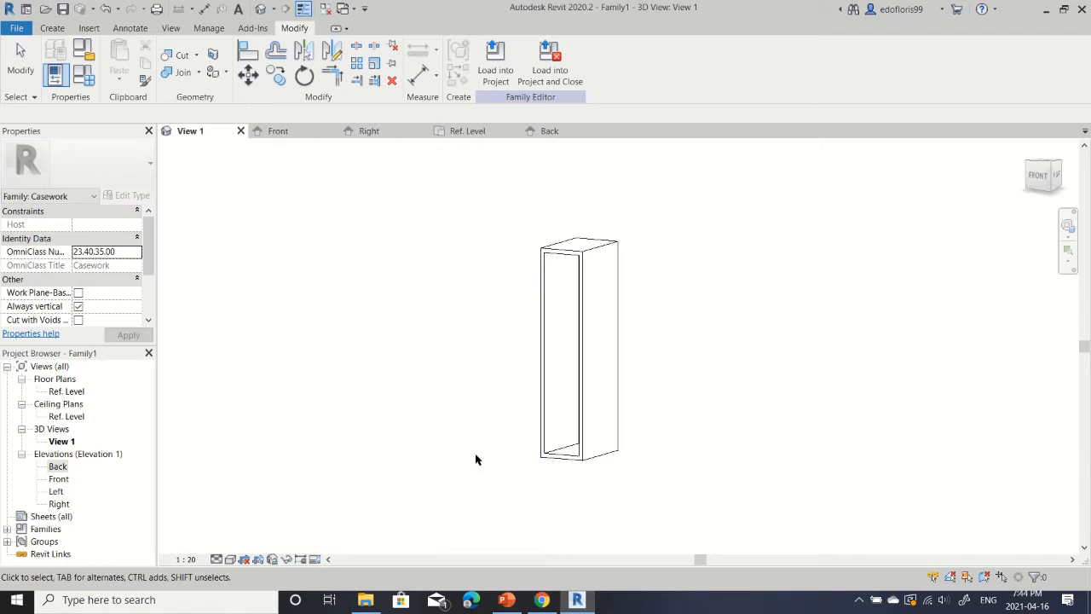
shift+middle_drag(622, 423, 602, 393)
scroll(581, 386, up, 3)
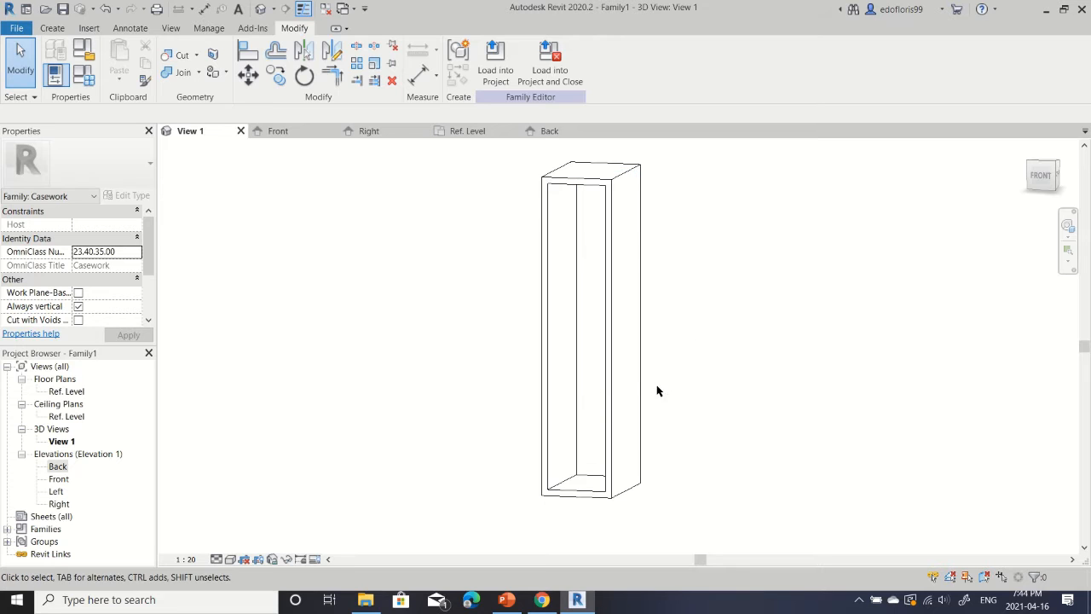
Open the Front elevation and compare it with the shelf layout of the VADHOLMA open storage in the browser catalogue.
click(317, 131)
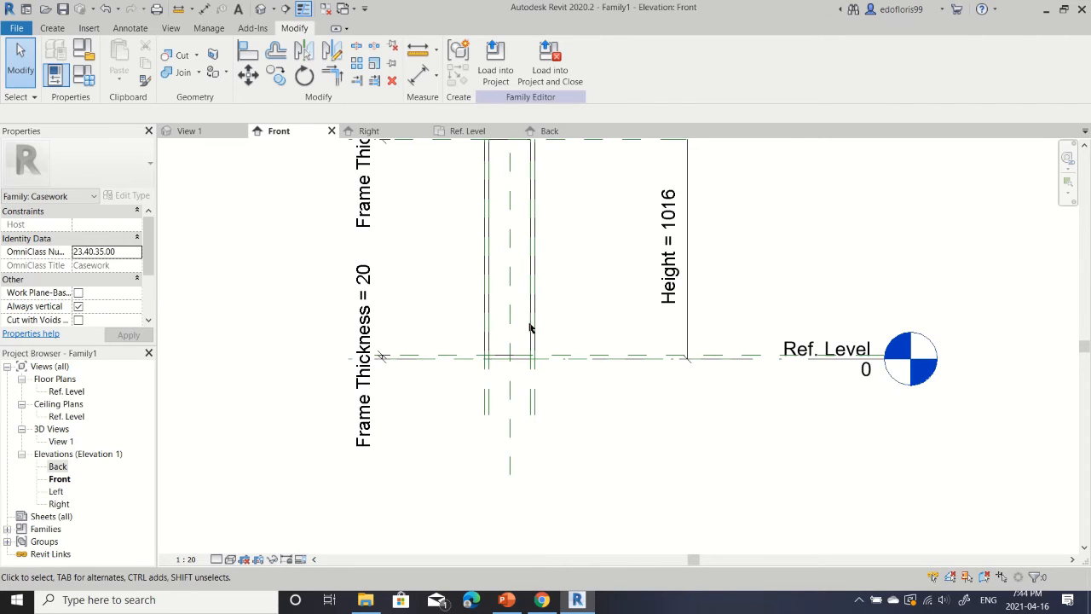
click(546, 600)
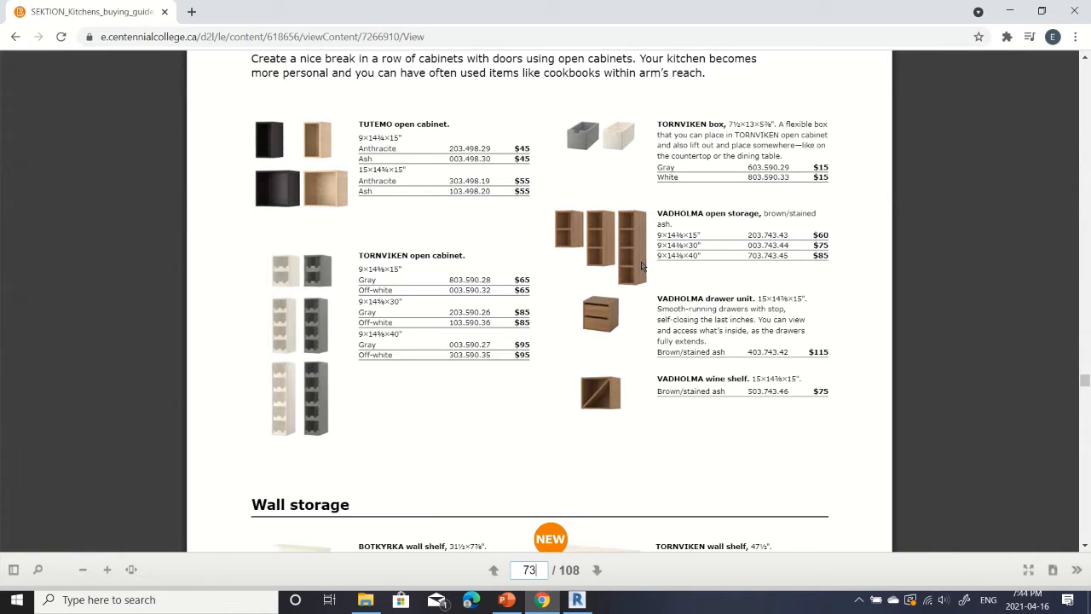
click(576, 600)
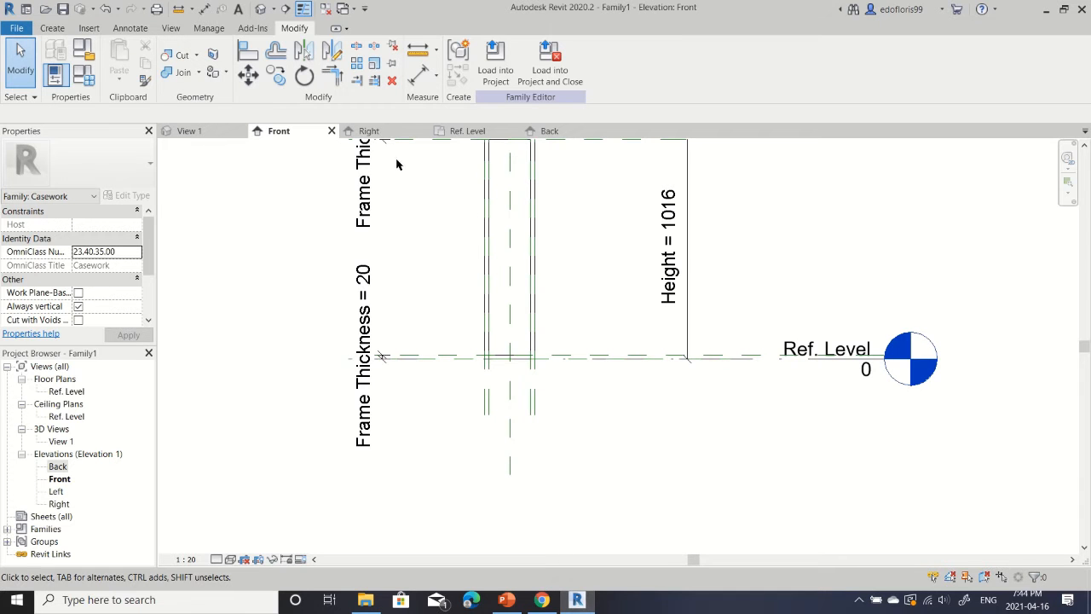
Draw a horizontal reference plane at mid-height across the cabinet opening, between the inner faces of the two frame sides.
middle_drag(523, 275, 524, 359)
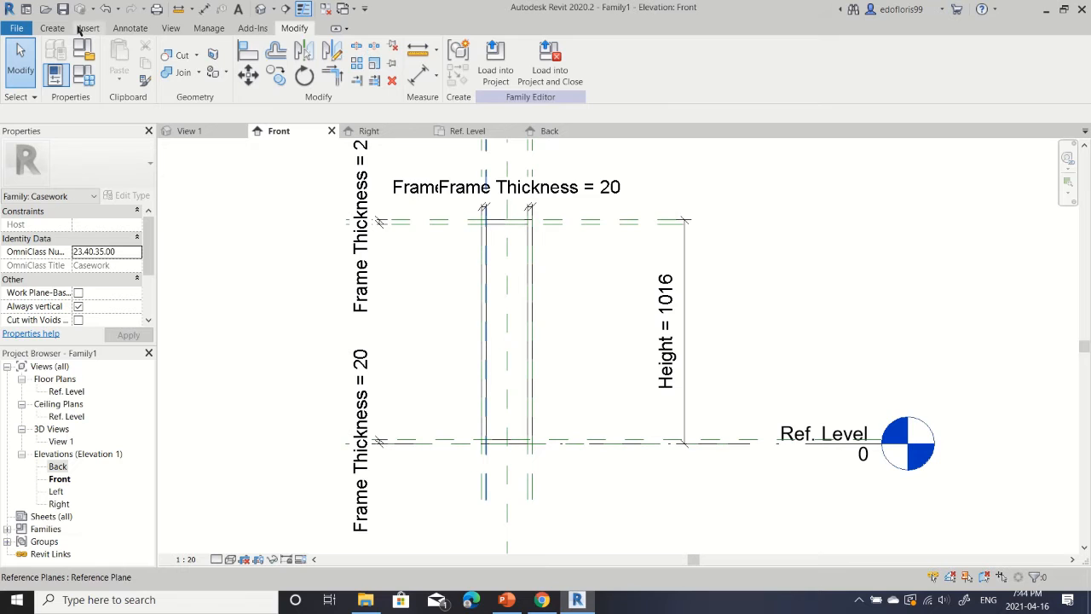
click(52, 28)
click(796, 65)
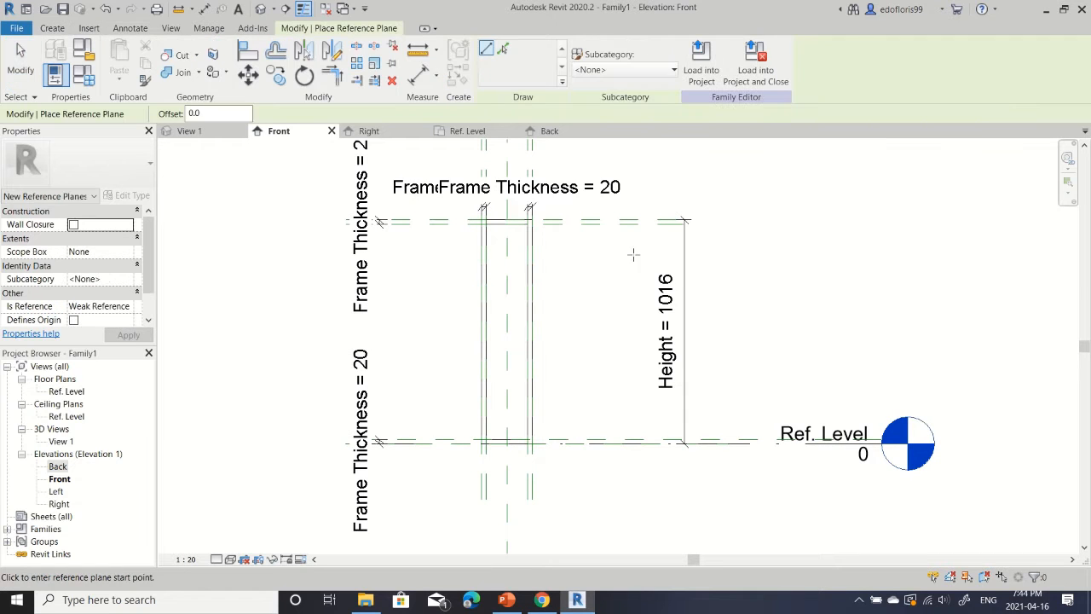
scroll(499, 326, up, 3)
click(472, 338)
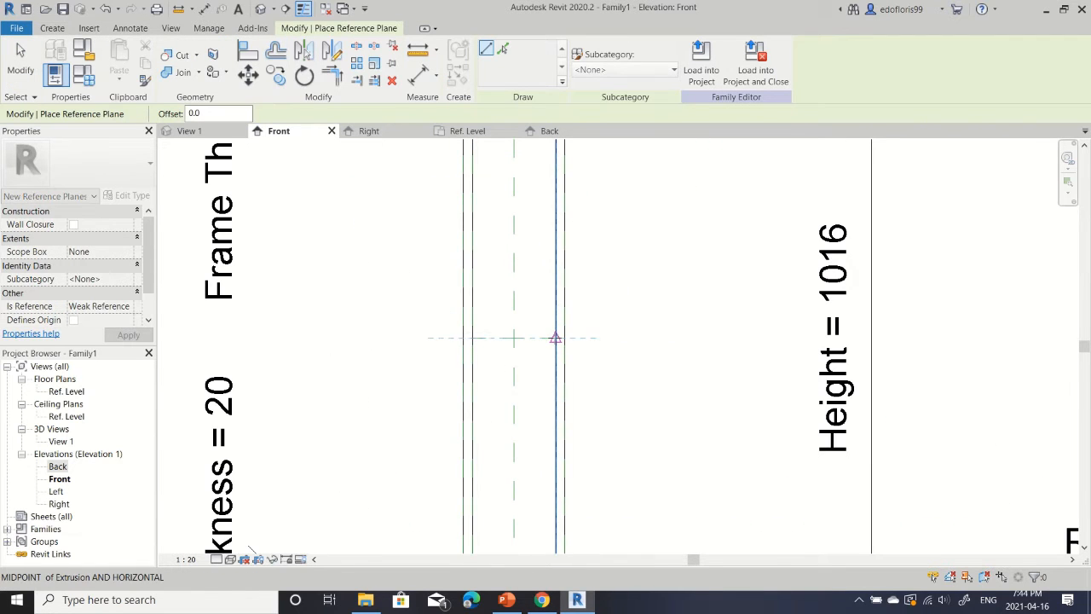
click(556, 338)
key(Escape)
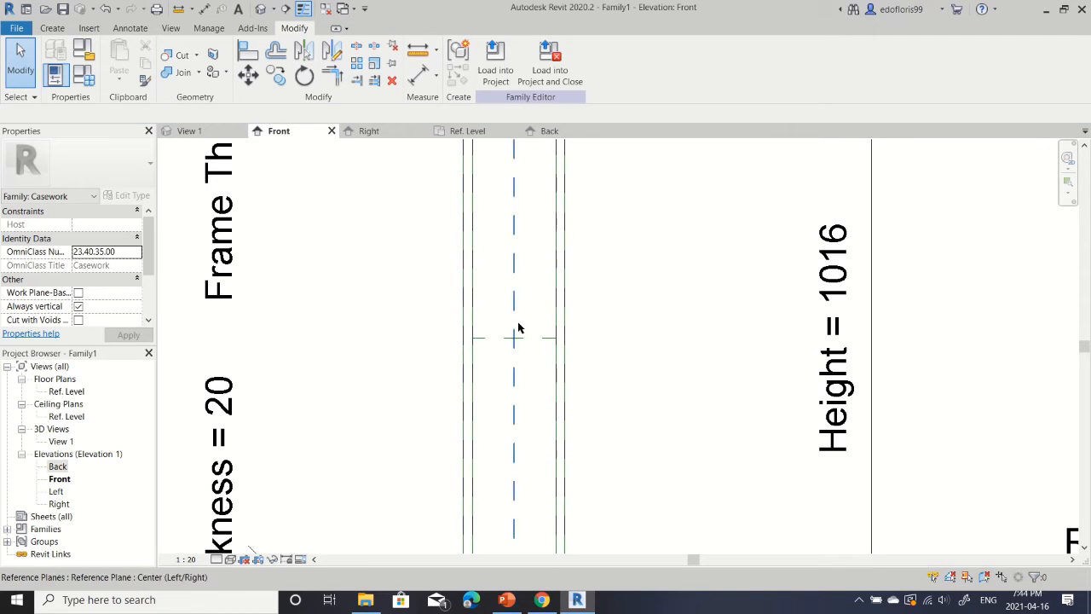
Measure the vertical distance from the inner top frame reference plane to the mid-height reference plane.
scroll(538, 336, down, 1)
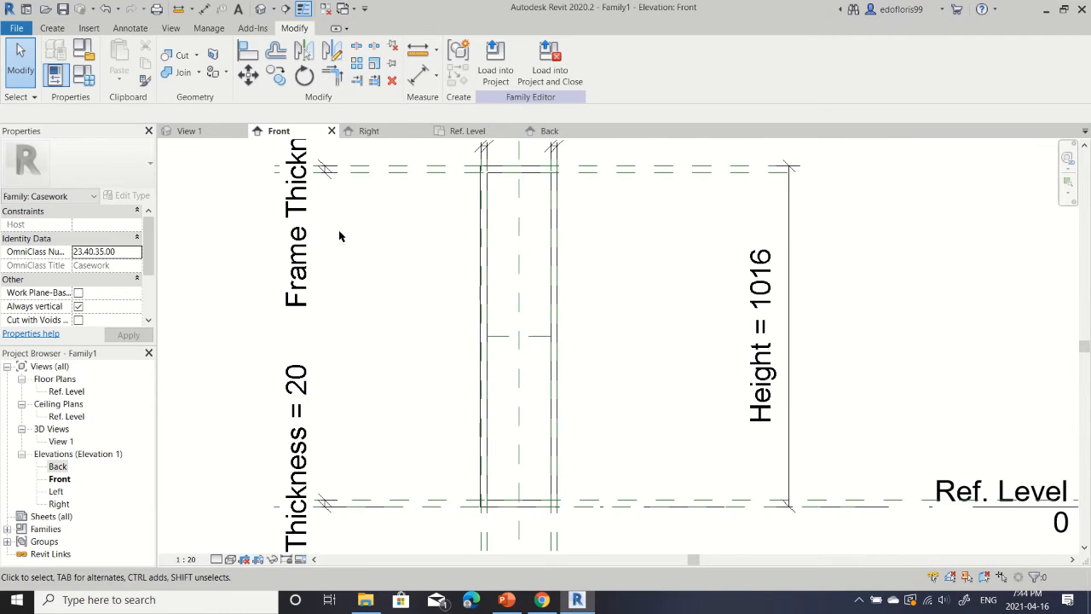
click(427, 75)
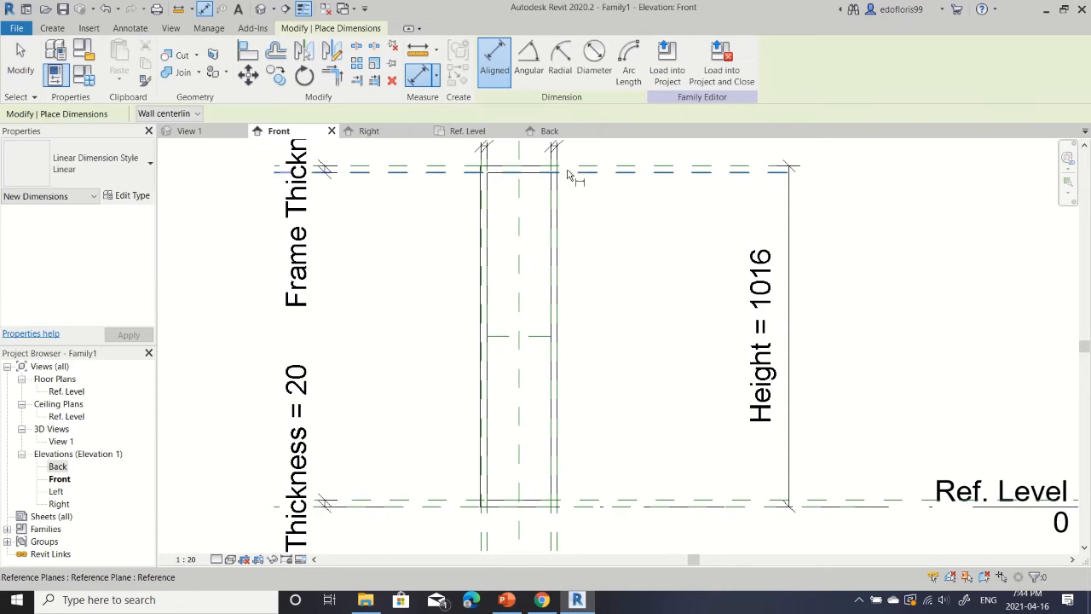
click(545, 343)
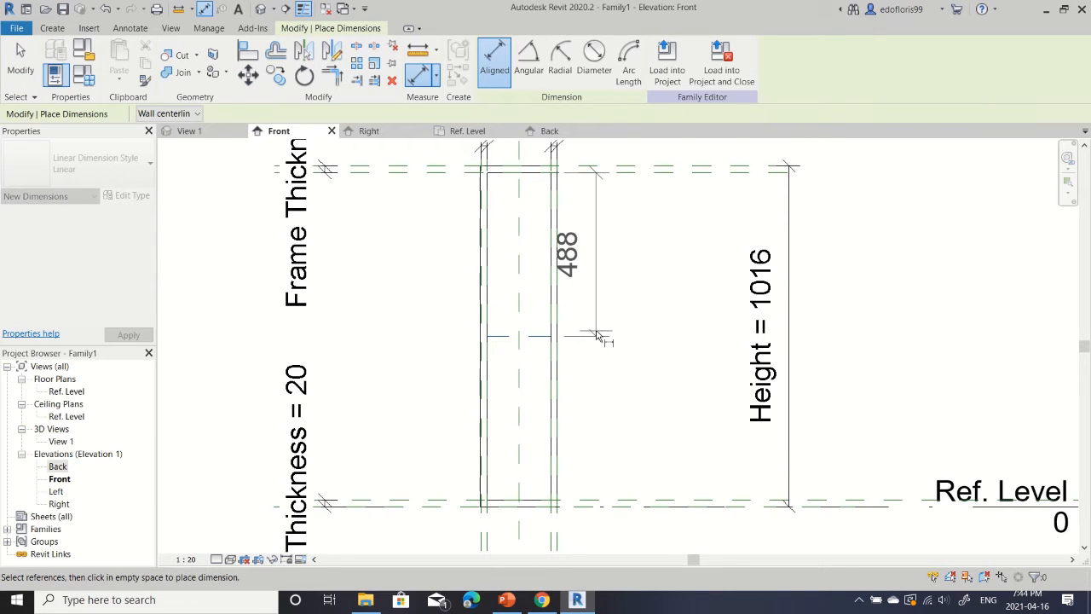
key(Escape)
key(Escape)
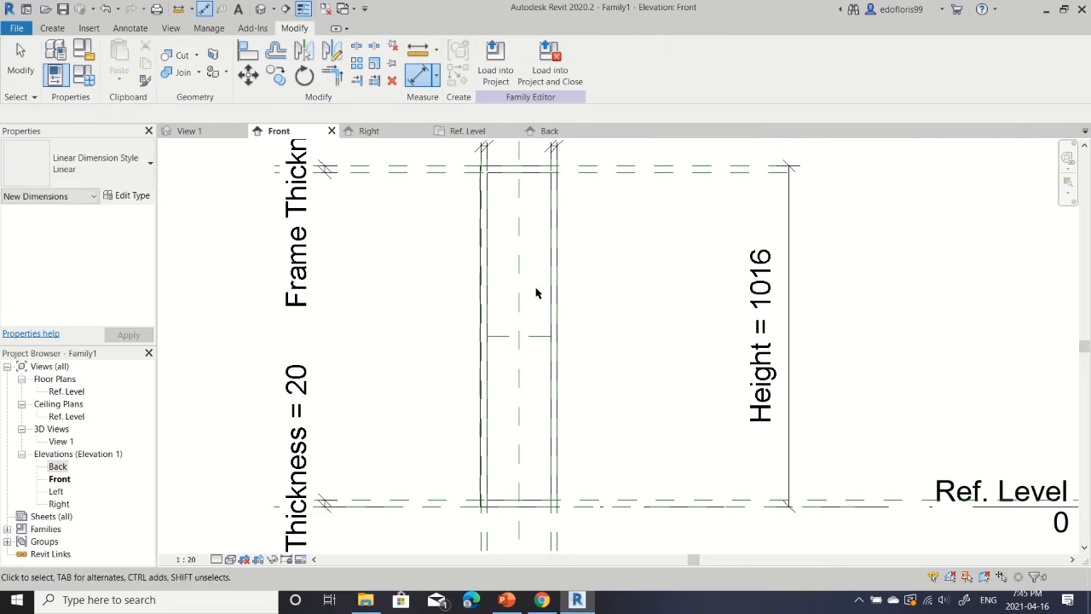
Create two more horizontal reference planes, offset 244 above and below the mid-height reference plane.
right_click(535, 341)
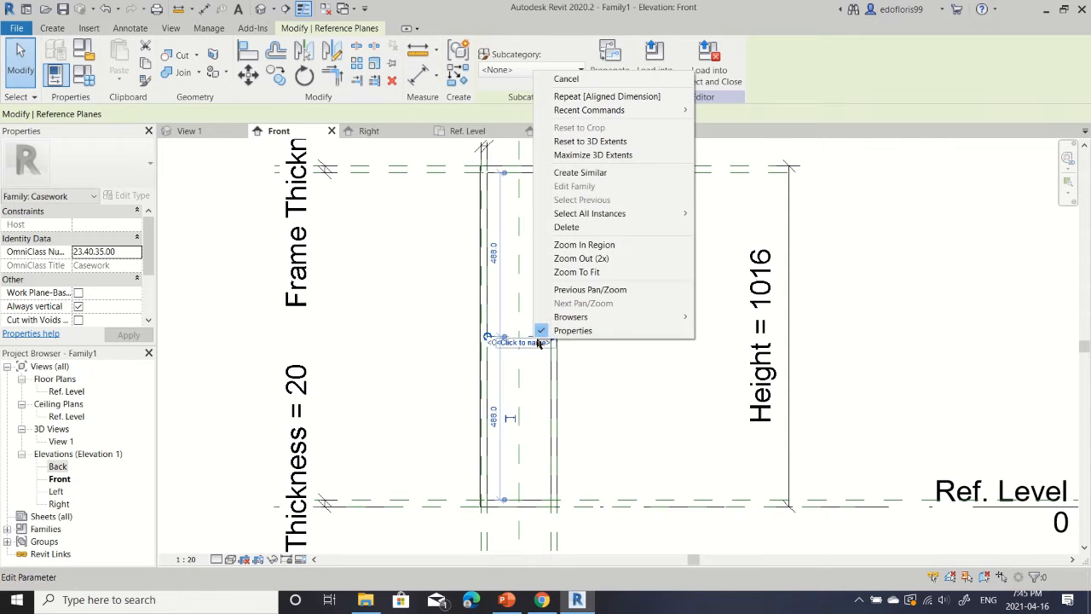
click(567, 181)
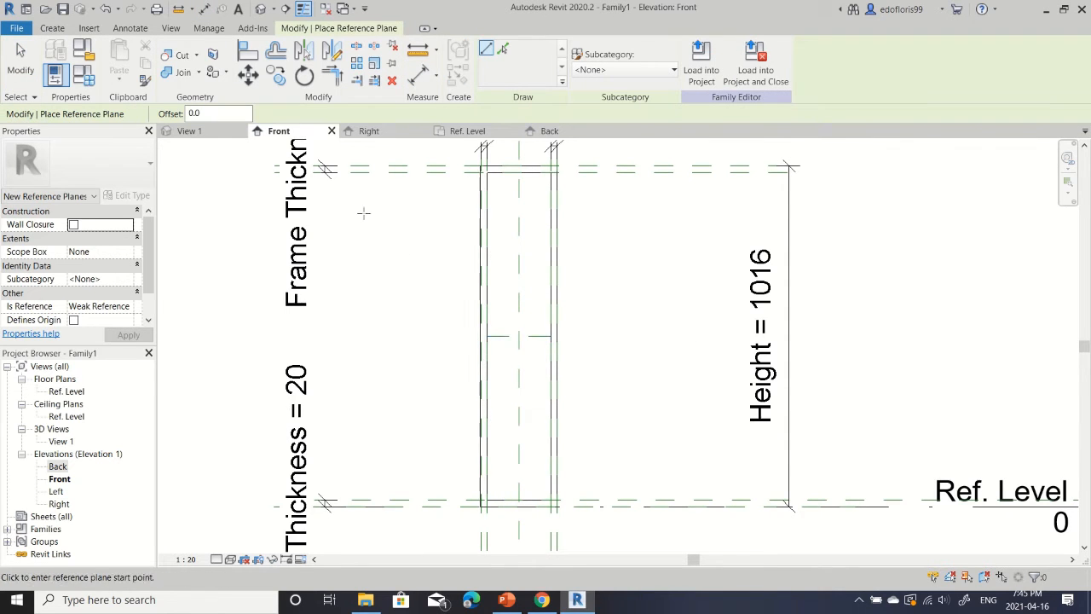
click(501, 51)
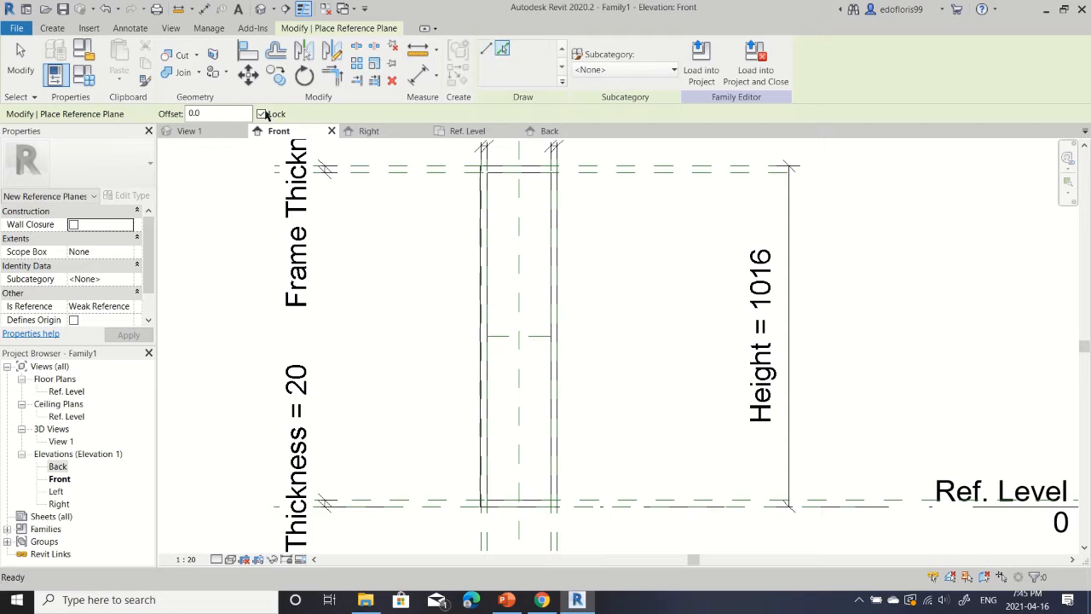
click(235, 113)
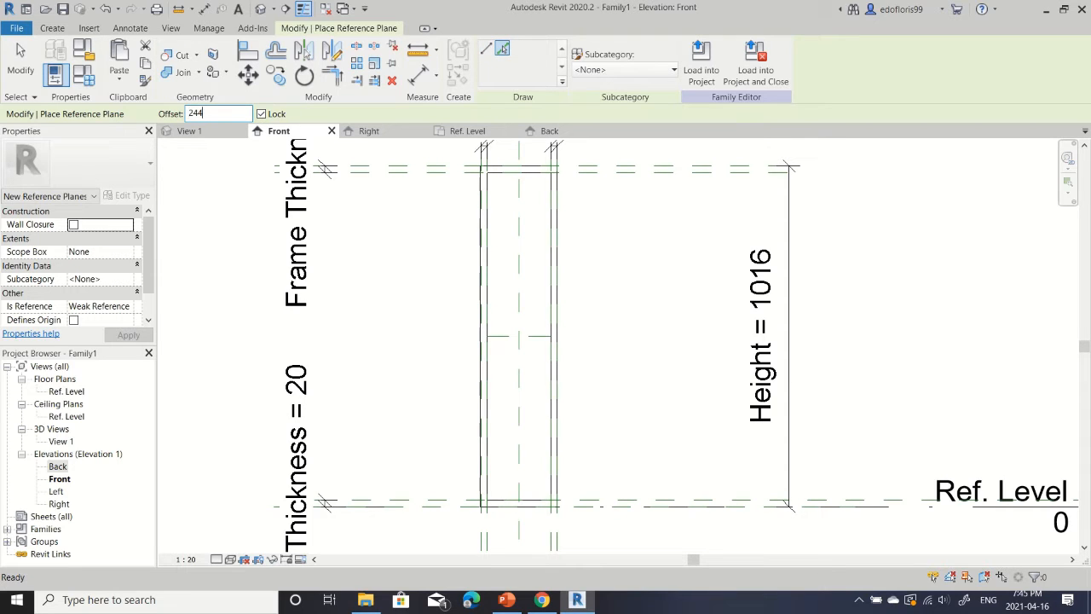
click(536, 339)
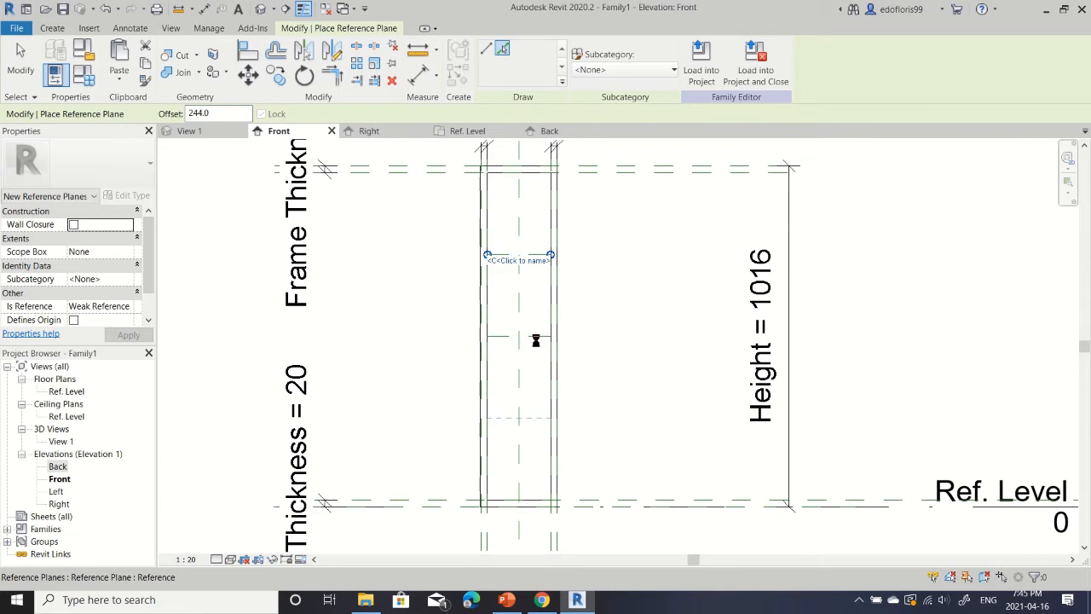
click(537, 339)
key(Escape)
key(Escape)
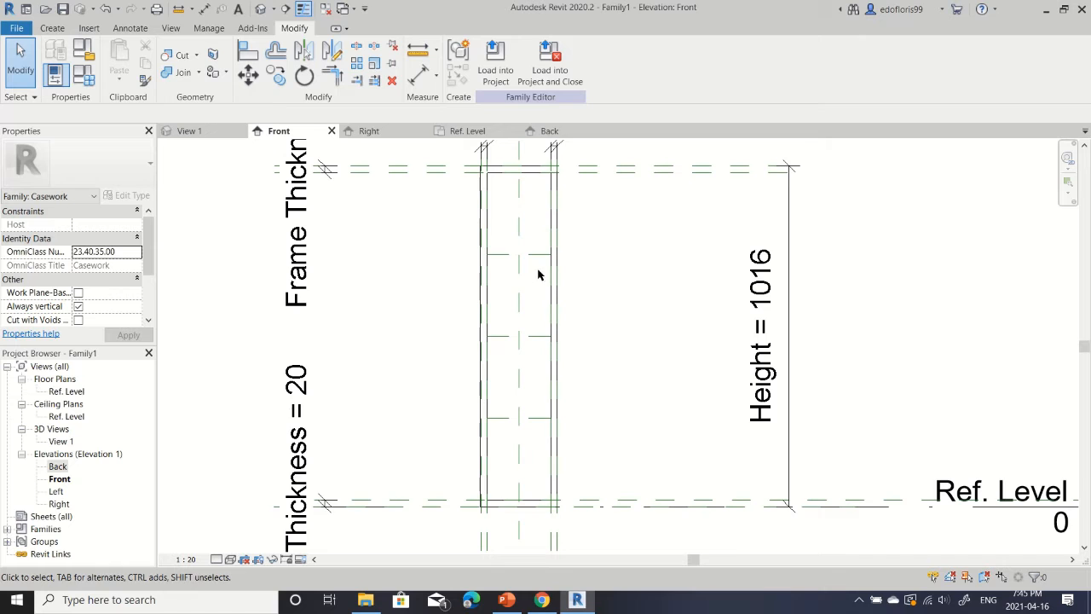
click(52, 28)
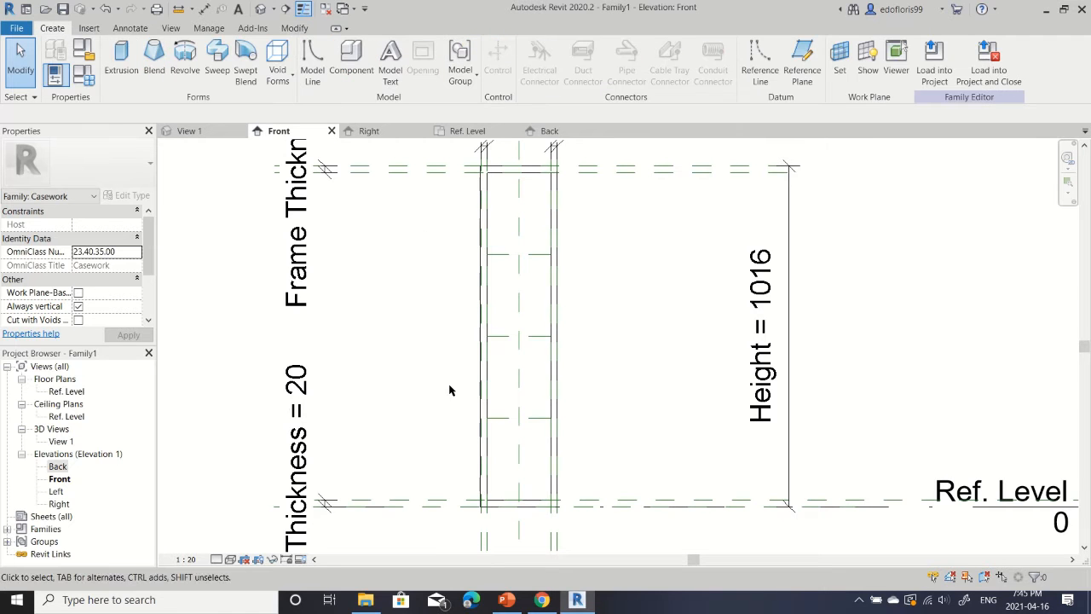
click(121, 60)
click(492, 53)
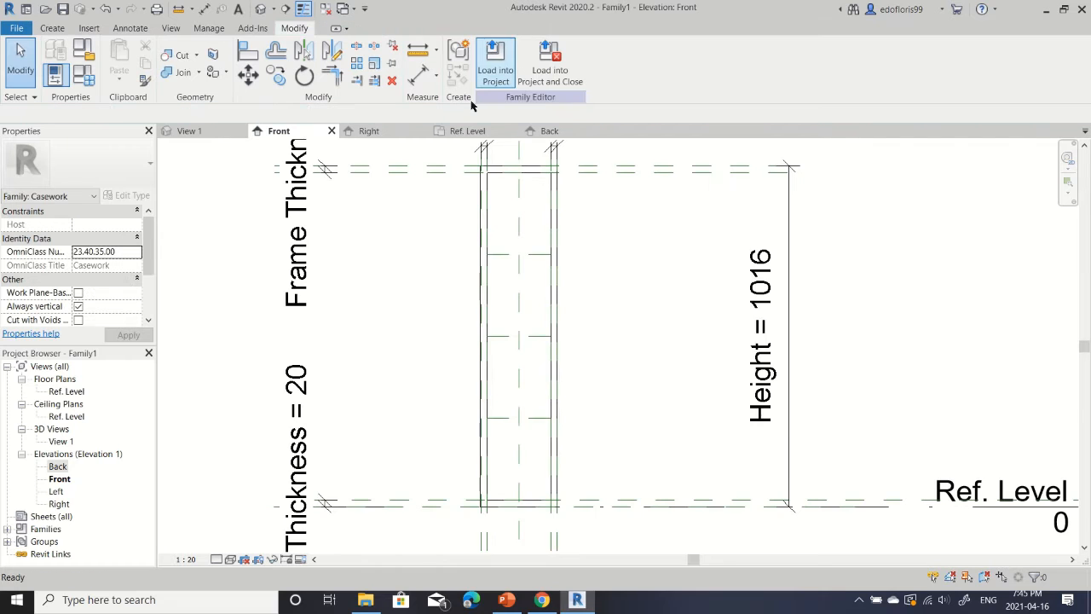
In the Ref. Level plan, sketch a rectangular shelf extrusion between the inner frame sides, from the back panel to the cabinet front.
click(467, 131)
scroll(605, 255, up, 2)
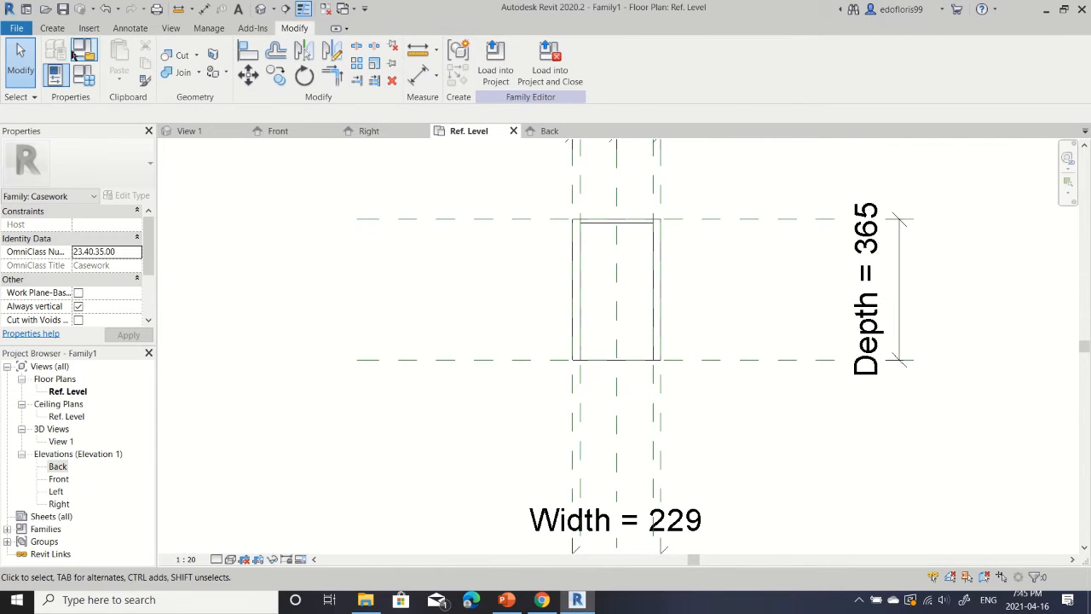
click(52, 27)
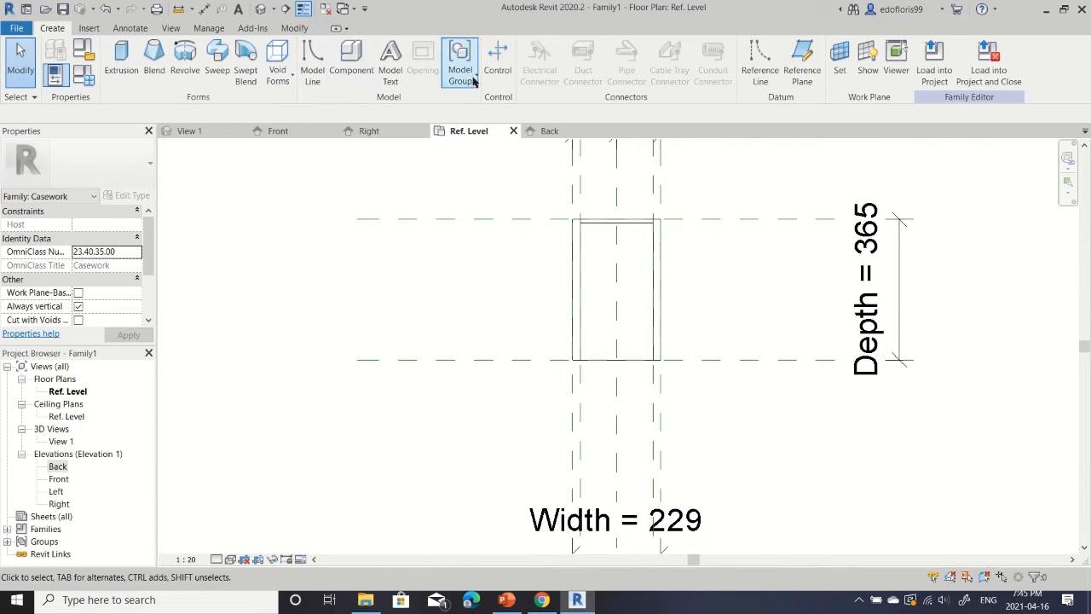
click(121, 60)
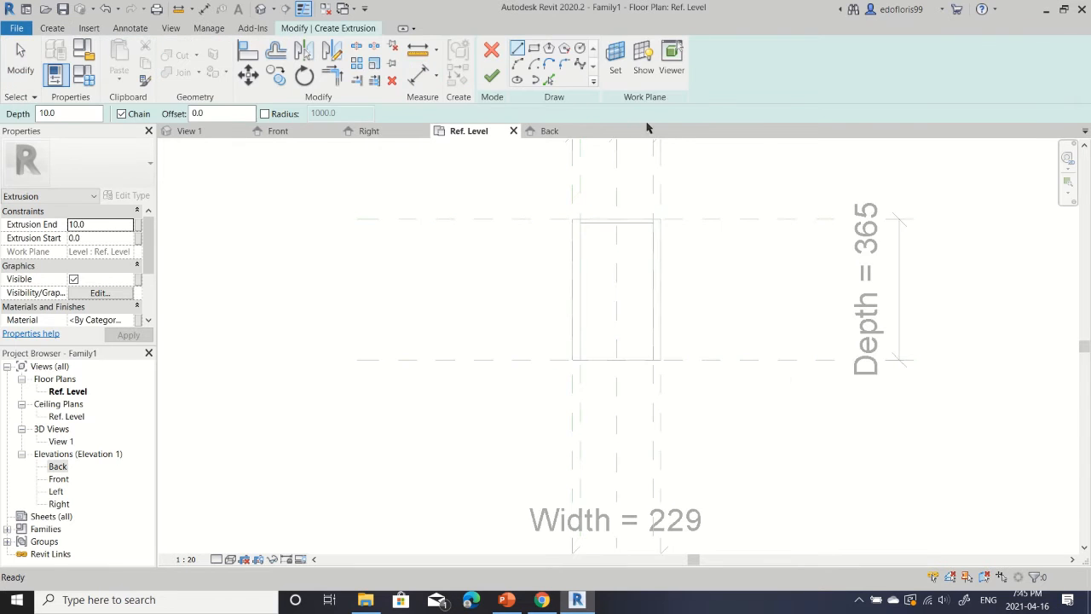
click(534, 48)
scroll(579, 218, up, 3)
click(583, 231)
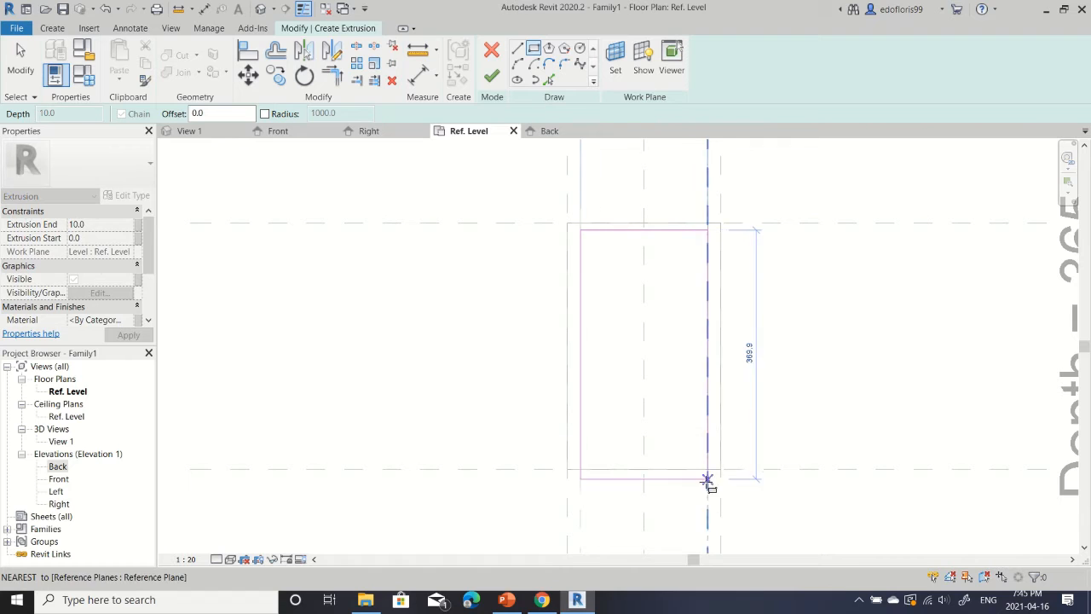
click(708, 469)
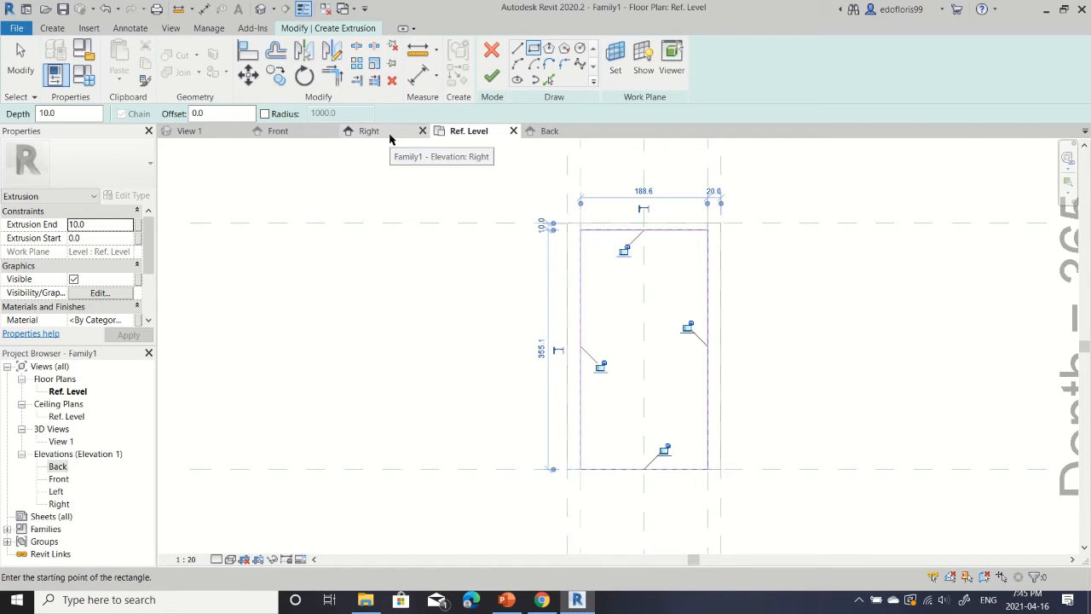
Set the shelf extrusion's work plane to the mid-height reference plane, picked in the Front elevation, and open the Ref. Level plan.
click(300, 132)
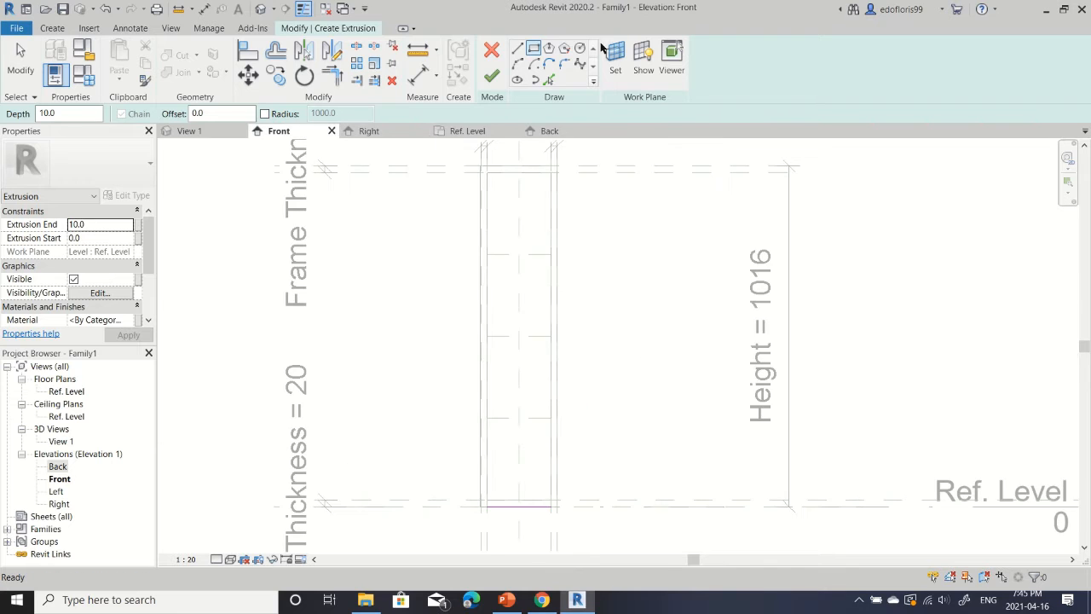
click(608, 54)
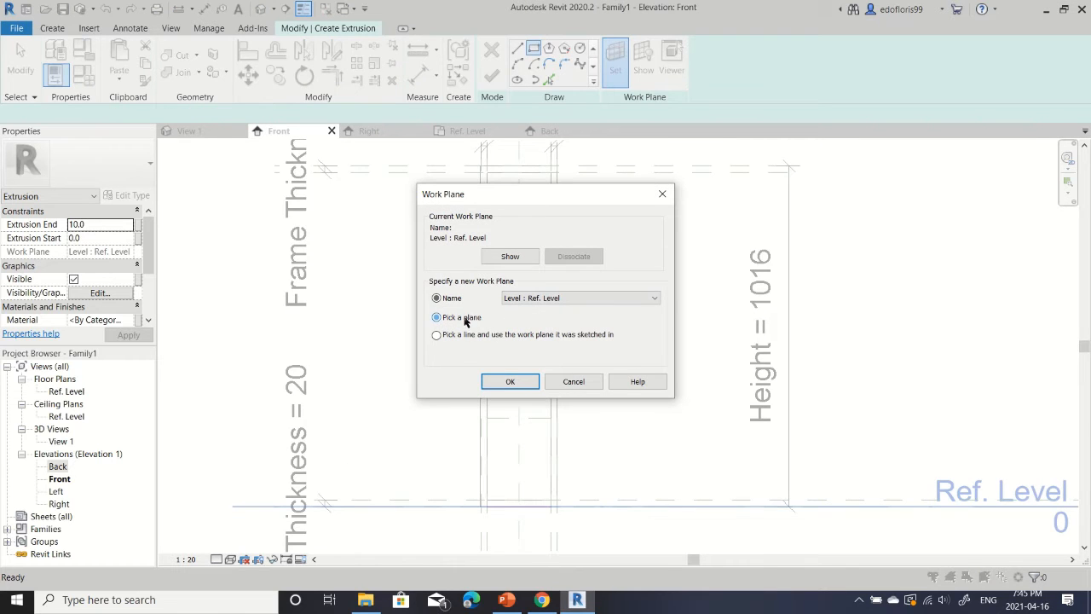
click(510, 381)
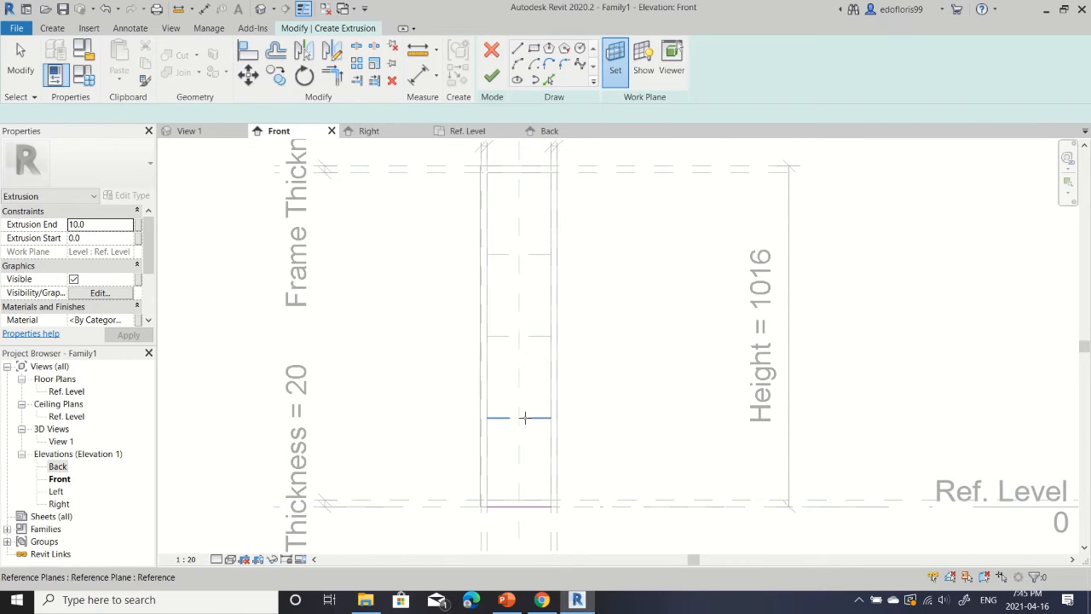
click(531, 340)
click(560, 442)
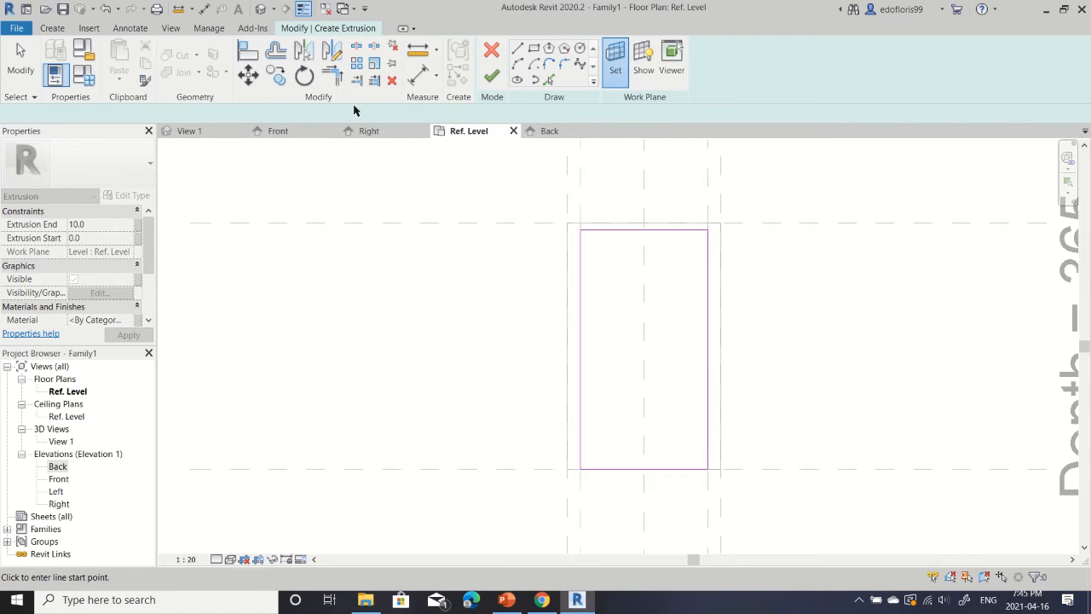
Return to the Front elevation, set the shelf's Extrusion End to 7.5 and Extrusion Start to -7.5, and finish the extrusion.
click(303, 131)
click(114, 223)
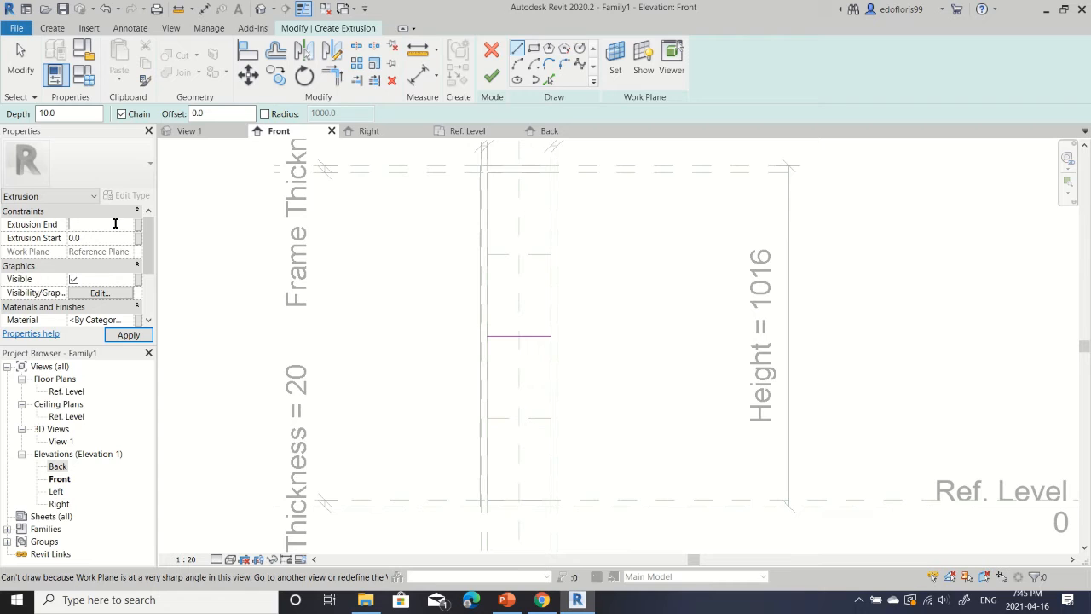
mouse_move(199, 329)
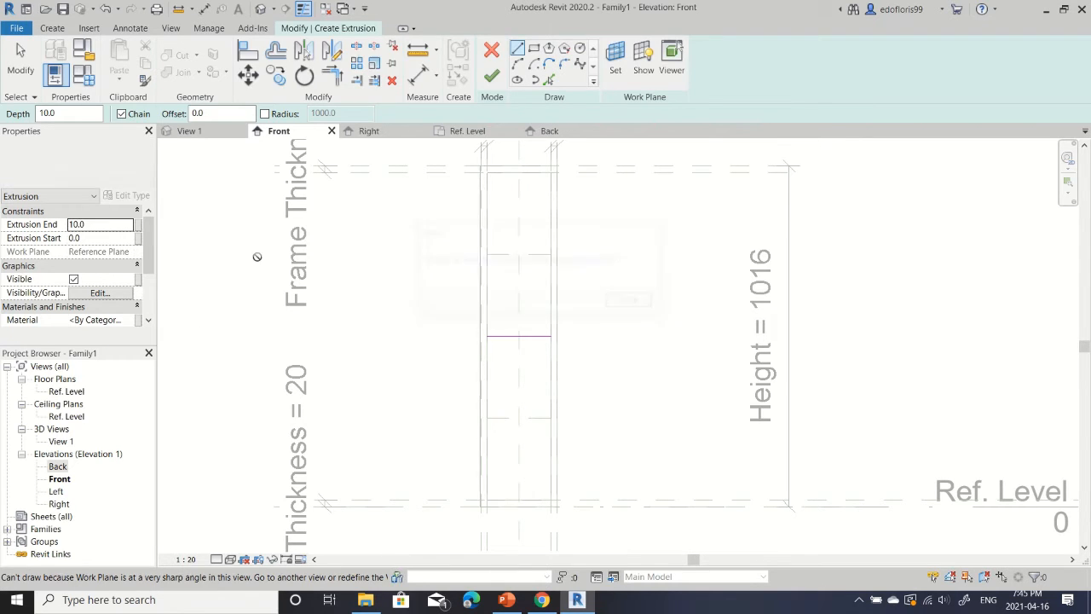
click(654, 232)
click(104, 223)
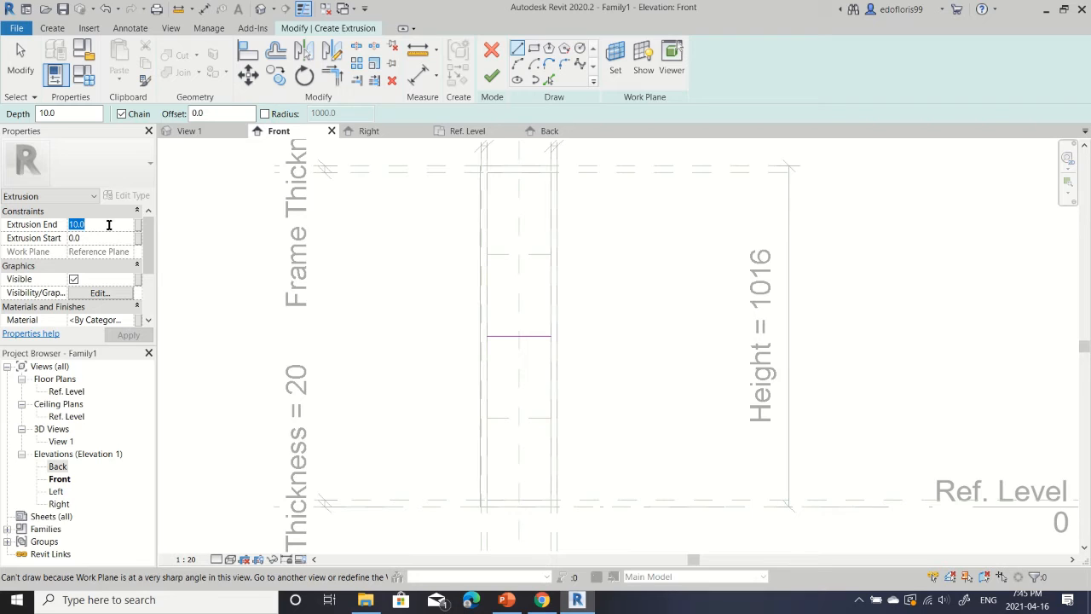
key(BackSpace)
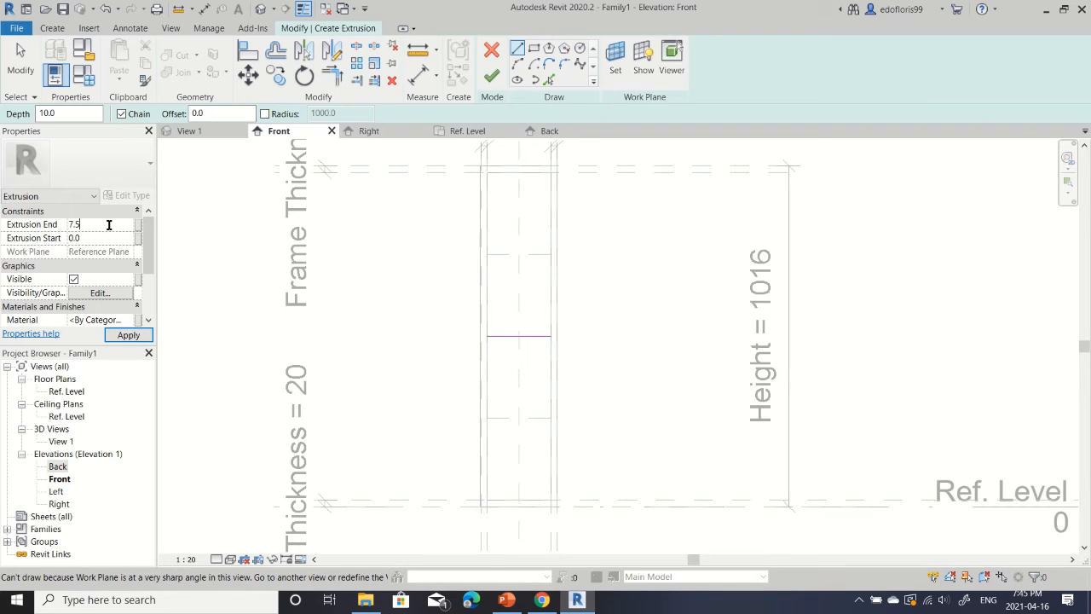
click(106, 236)
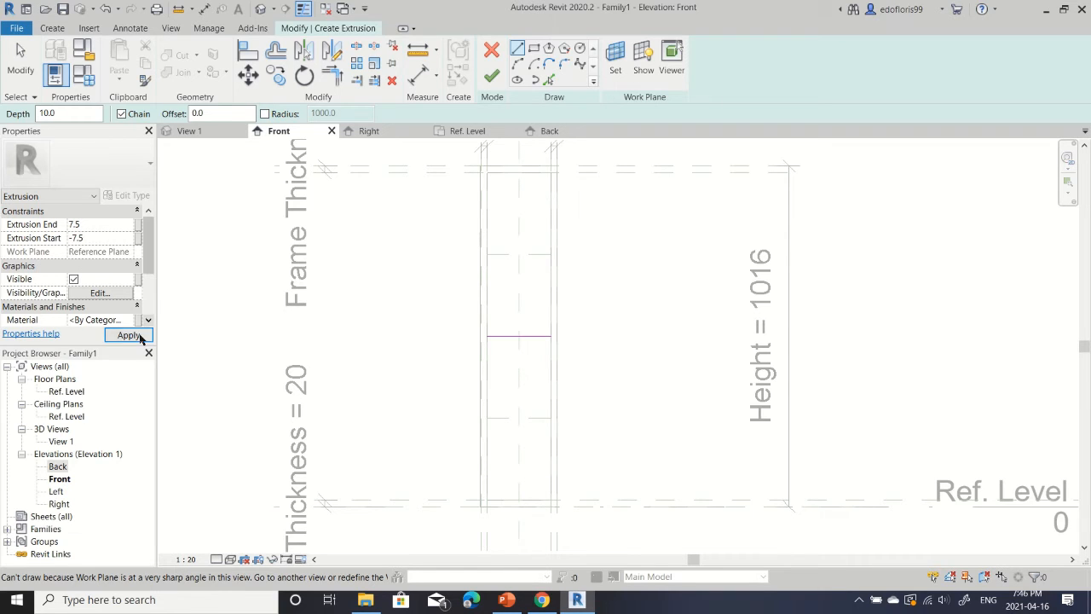
click(128, 334)
click(492, 77)
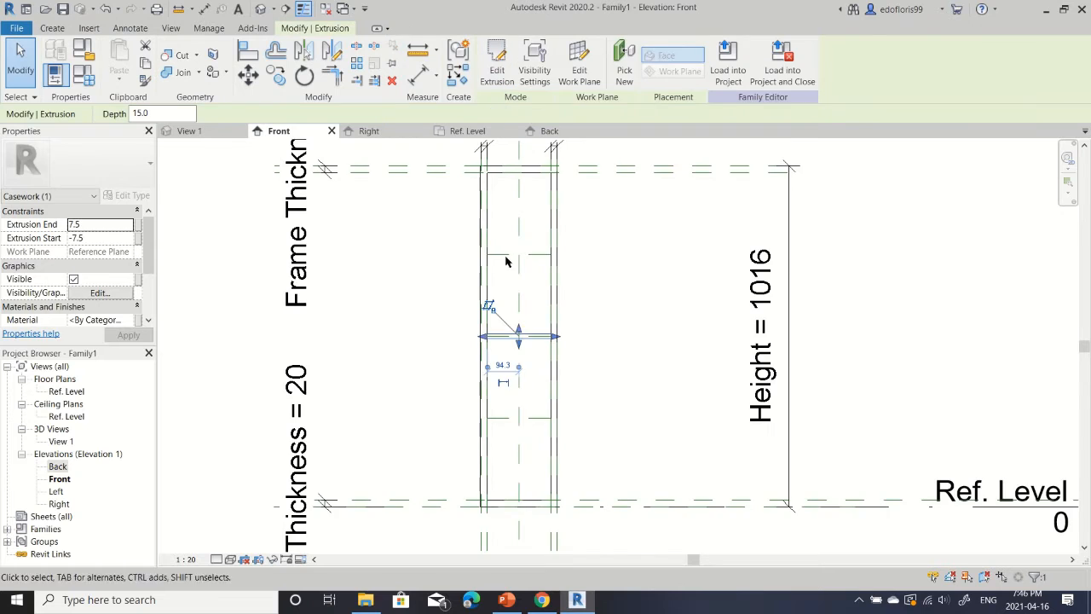
scroll(526, 353, up, 3)
click(526, 353)
scroll(522, 323, down, 3)
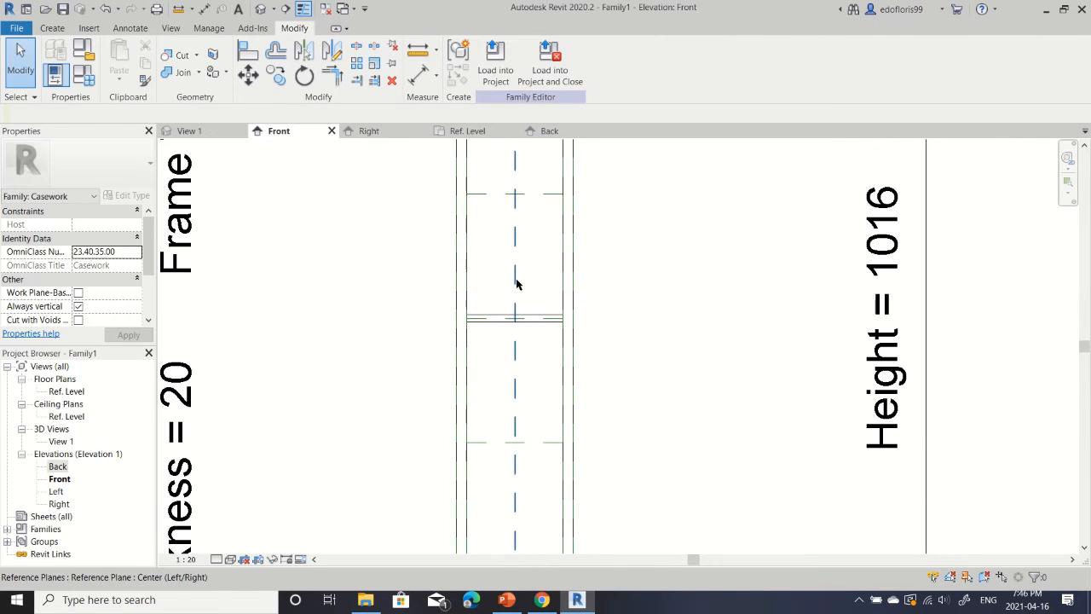
click(548, 316)
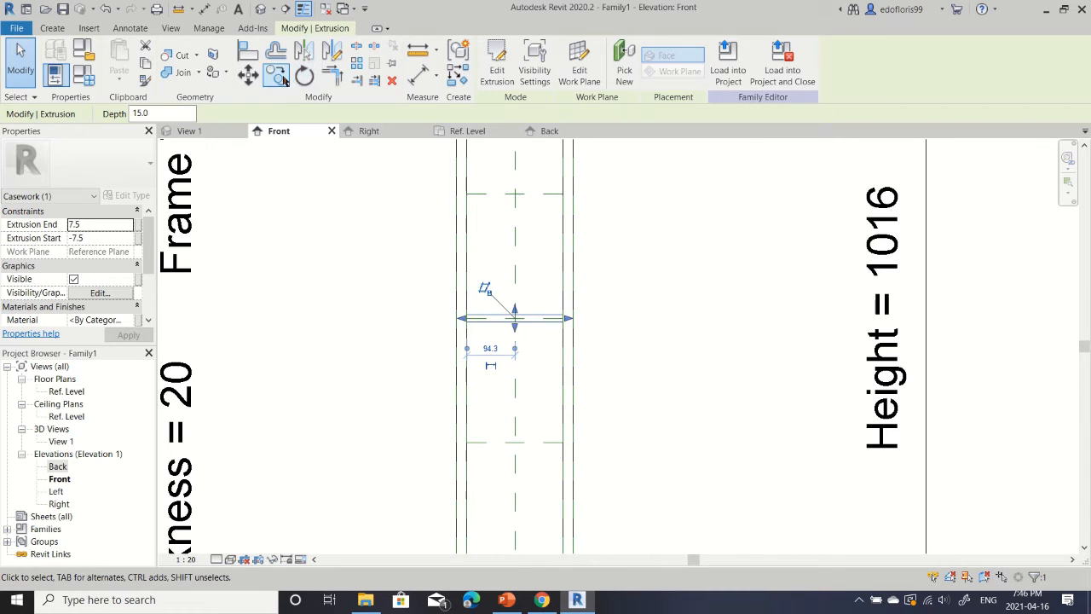
click(275, 75)
scroll(554, 308, up, 5)
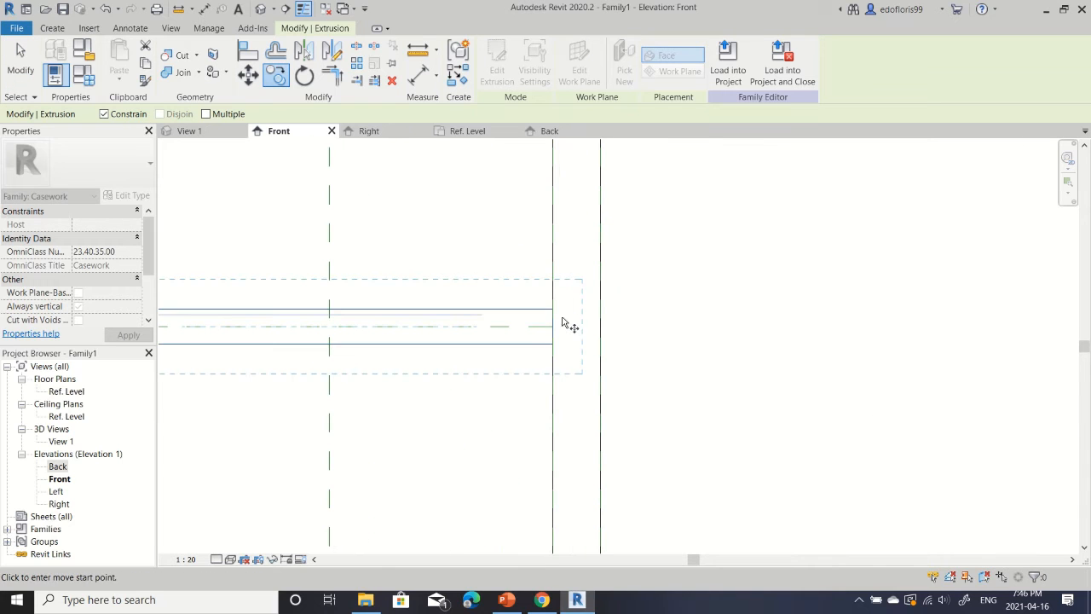
scroll(552, 258, down, 3)
middle_drag(552, 263, 551, 392)
scroll(551, 243, down, 1)
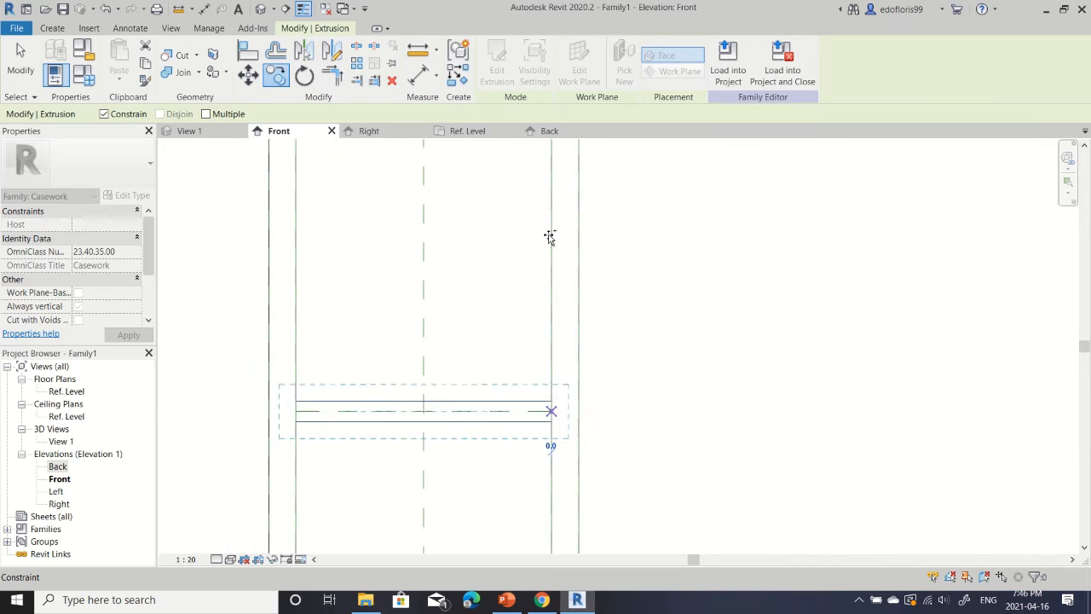
scroll(551, 192, down, 1)
middle_drag(552, 189, 546, 339)
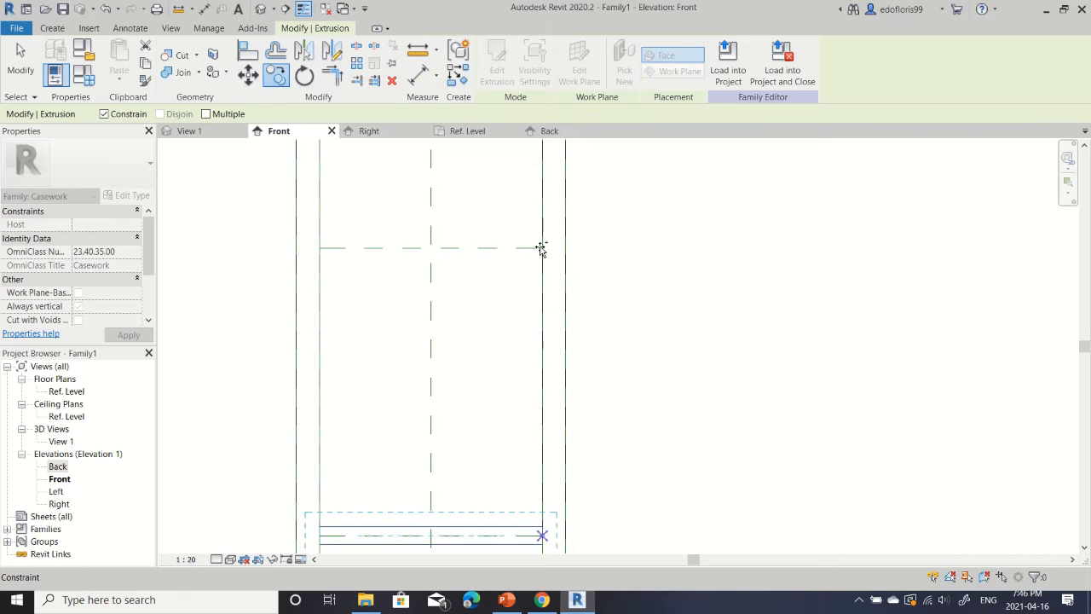
scroll(544, 251, up, 3)
scroll(545, 286, down, 4)
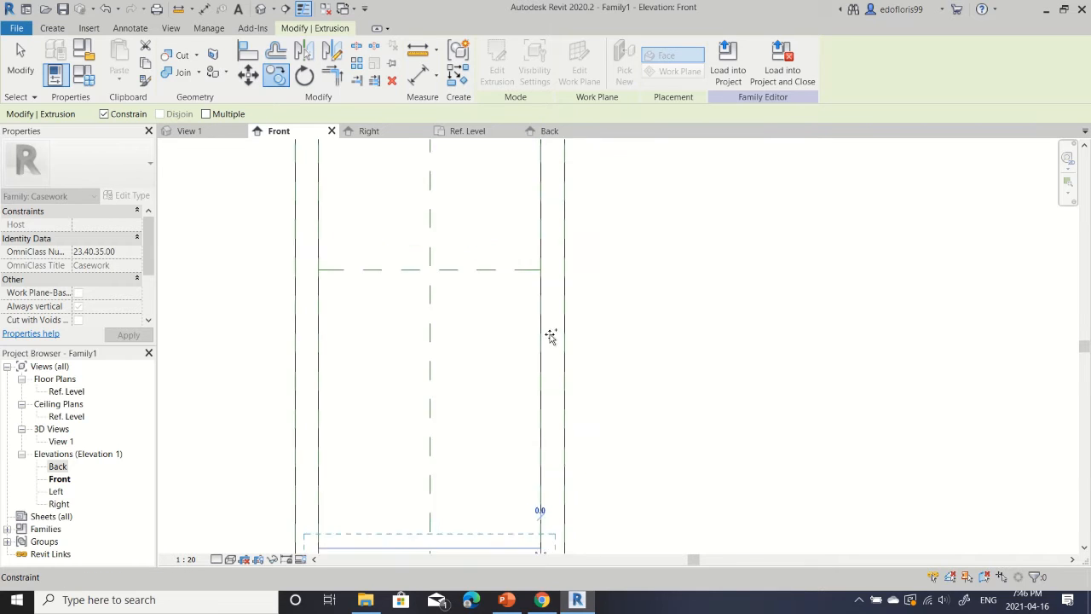
middle_drag(566, 399, 573, 258)
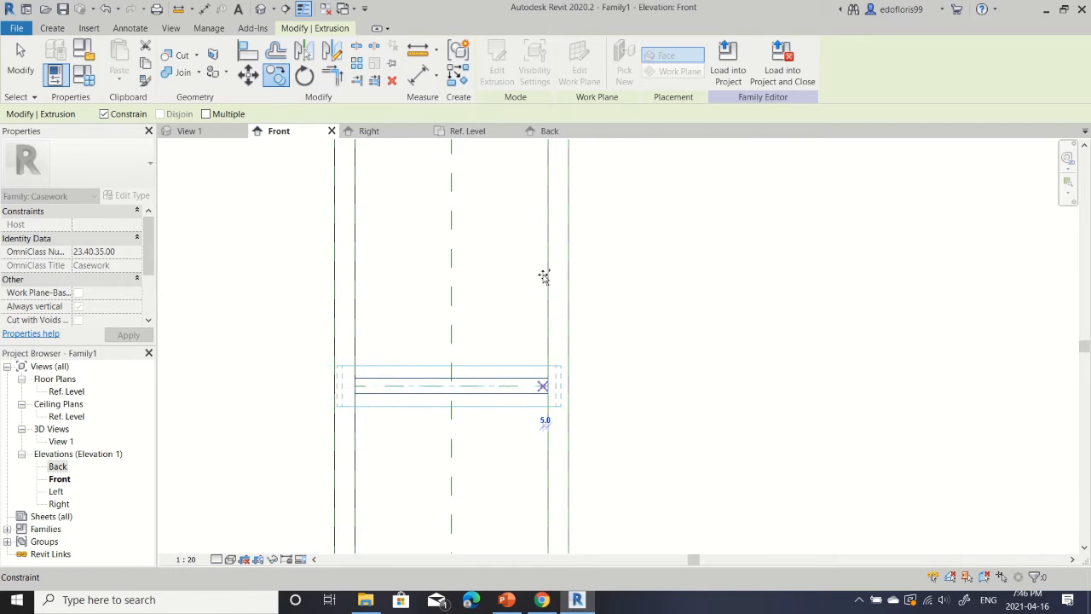
click(554, 336)
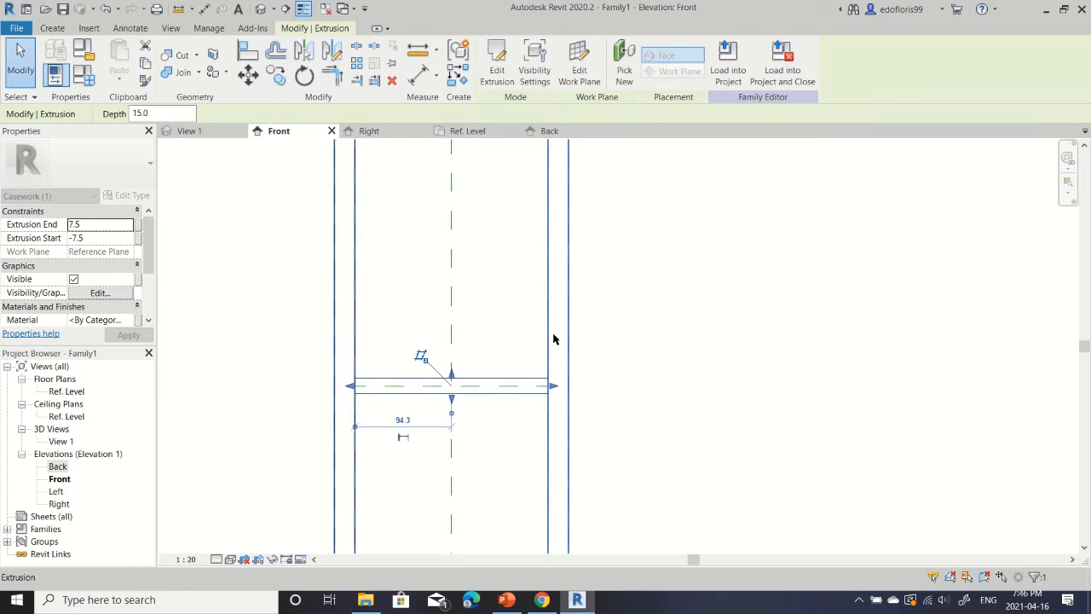
key(Escape)
scroll(536, 343, down, 4)
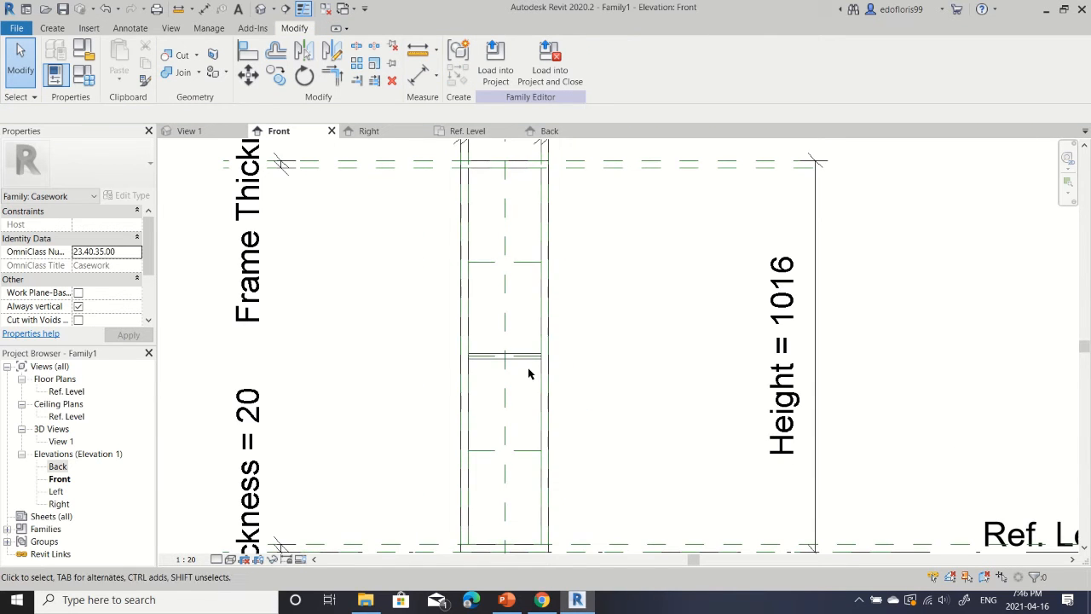
click(52, 28)
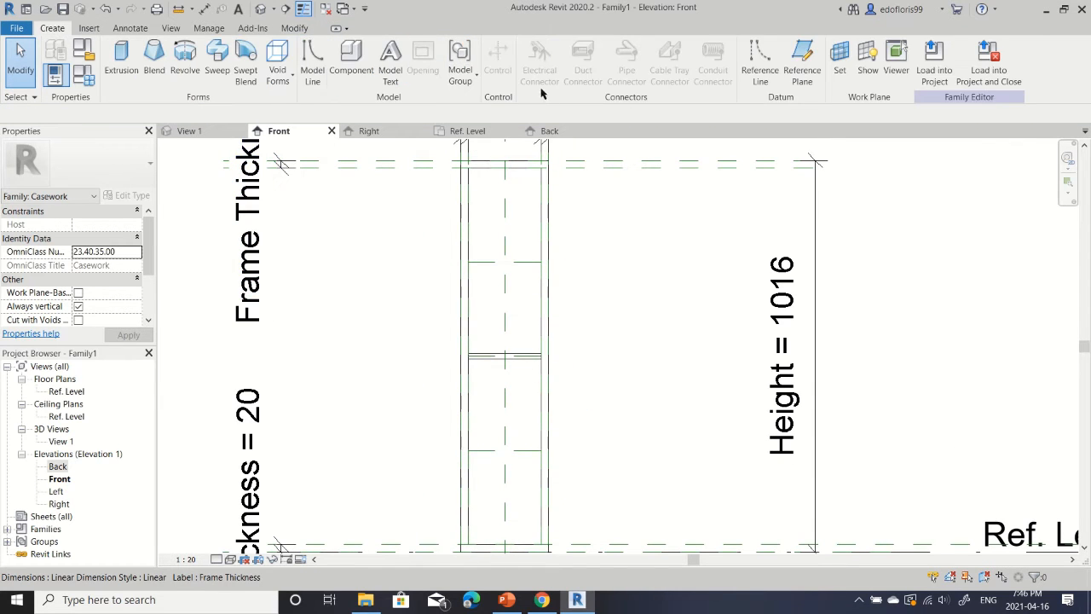
click(121, 60)
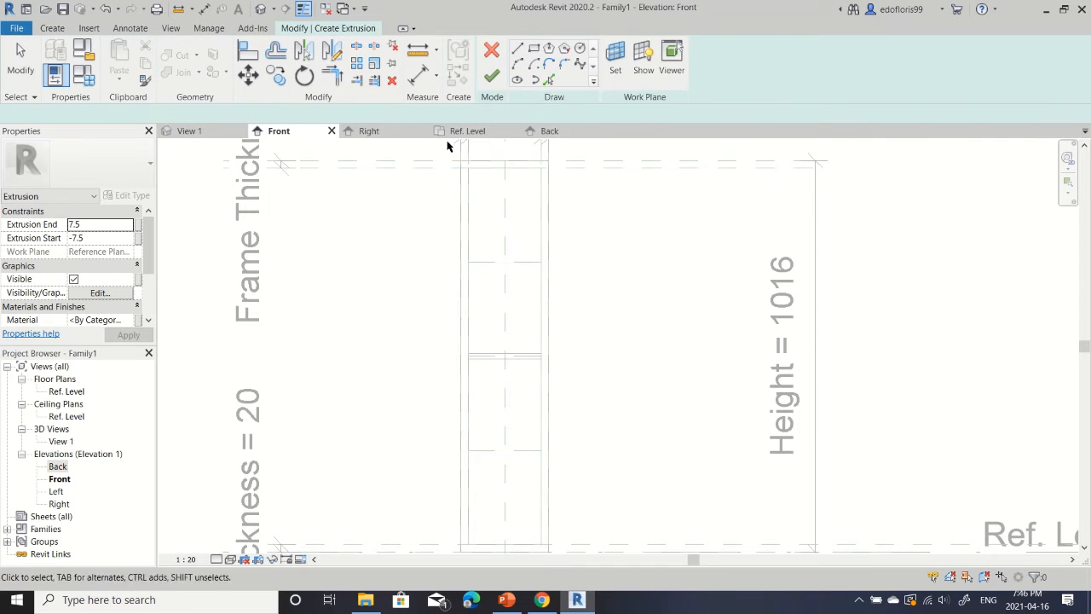
click(491, 50)
In the Ref. Level plan, sketch a second rectangular shelf extrusion between the inner frame sides, from the back panel to the cabinet front.
click(468, 130)
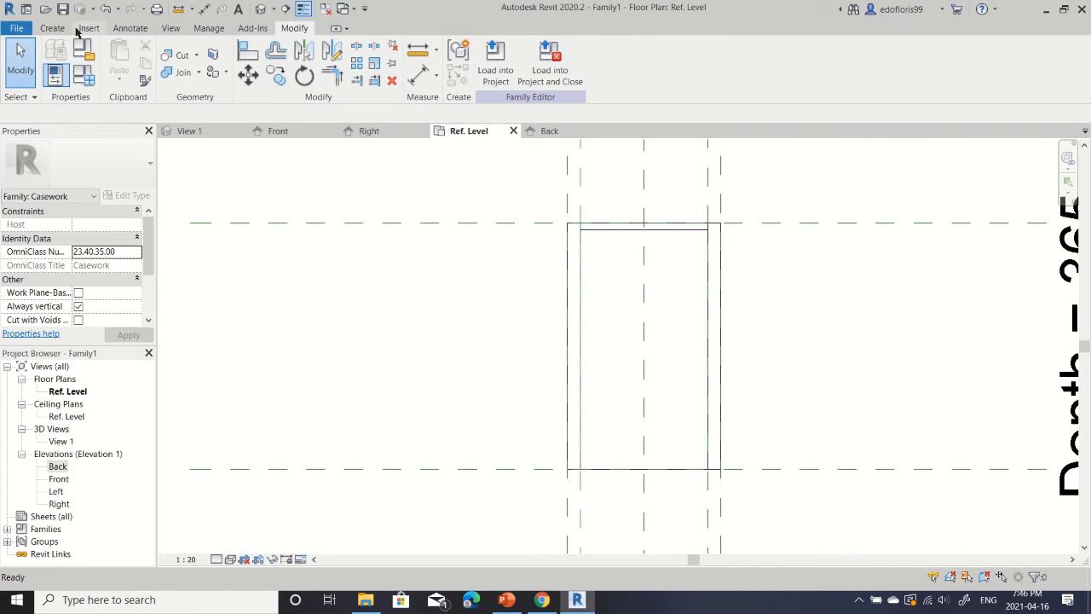
click(59, 29)
click(112, 55)
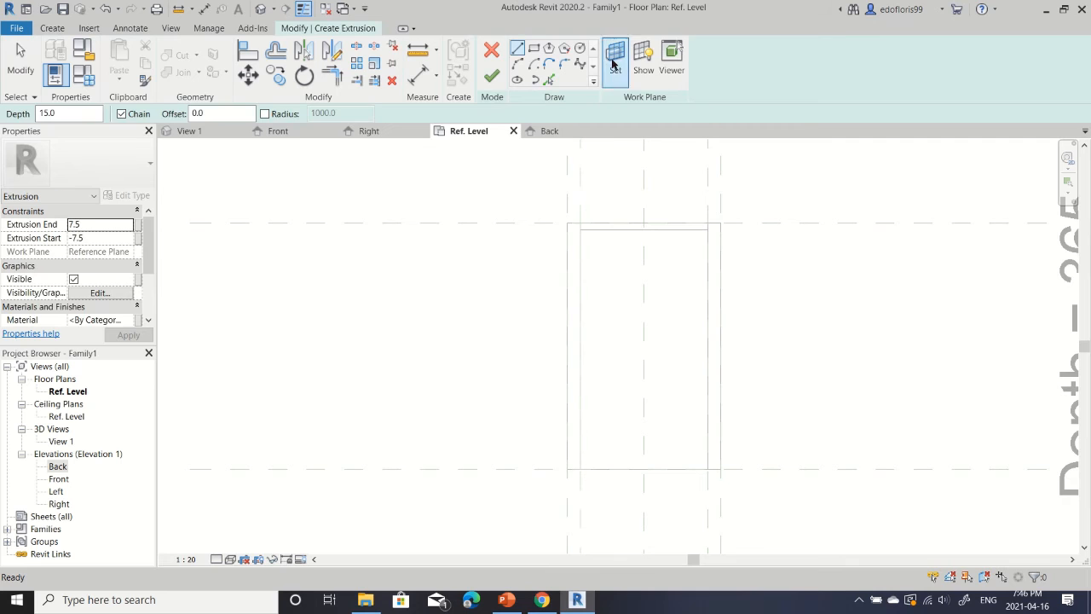
click(534, 49)
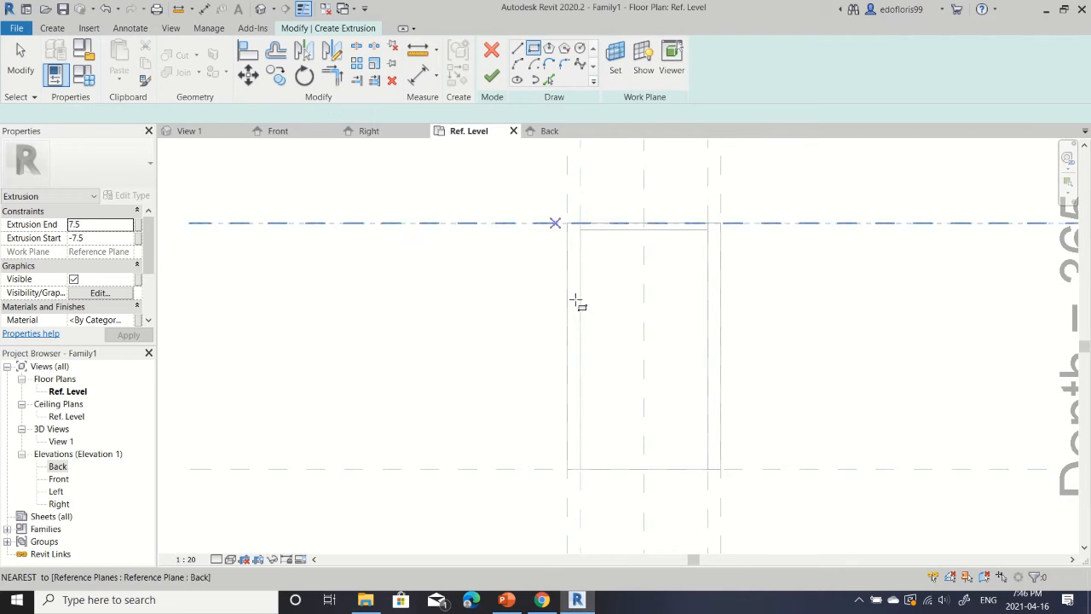
click(581, 229)
click(708, 468)
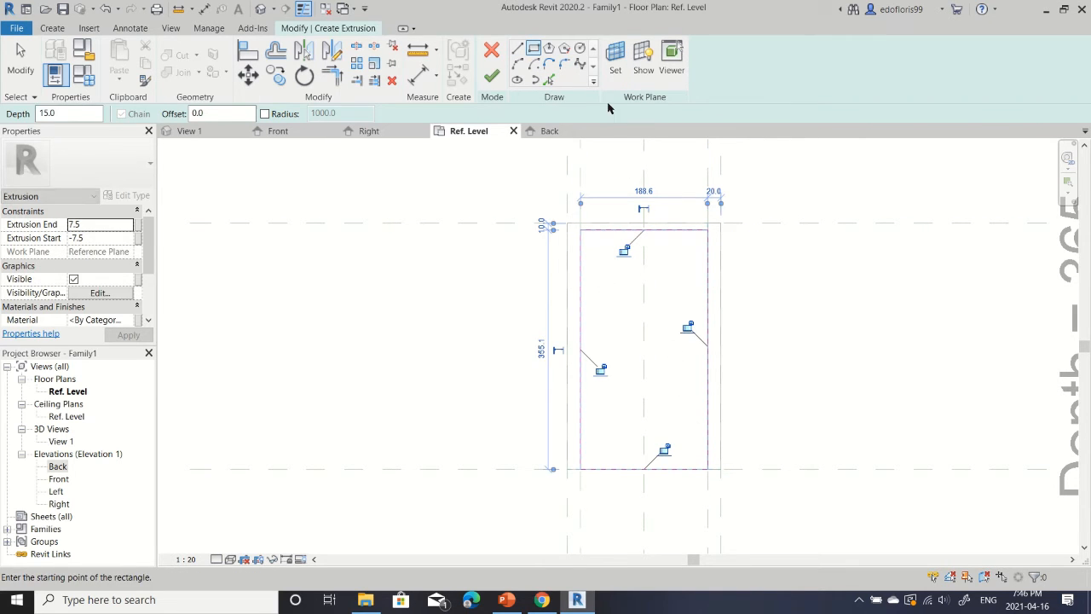
Set the second shelf's work plane to the upper shelf reference plane, picked in the Front elevation, and finish the extrusion in the Ref. Level plan.
click(612, 75)
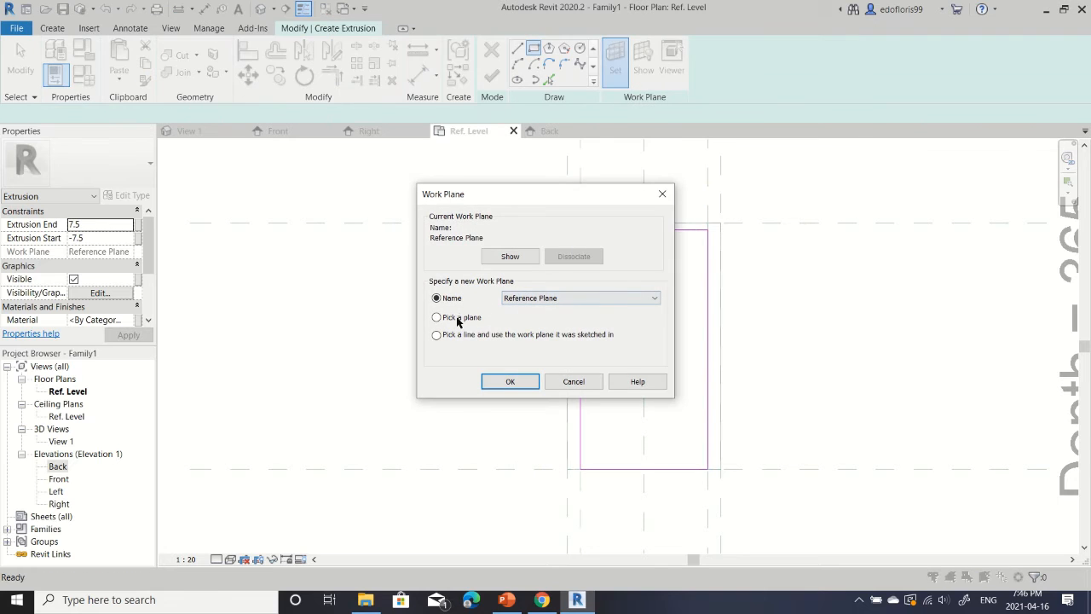
click(486, 378)
click(286, 133)
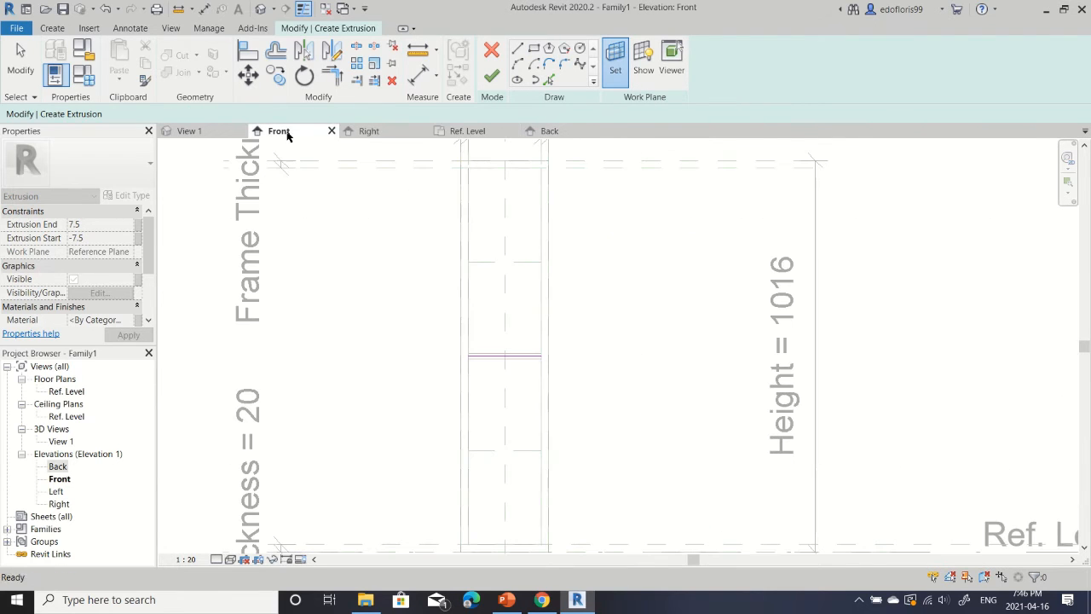
click(519, 261)
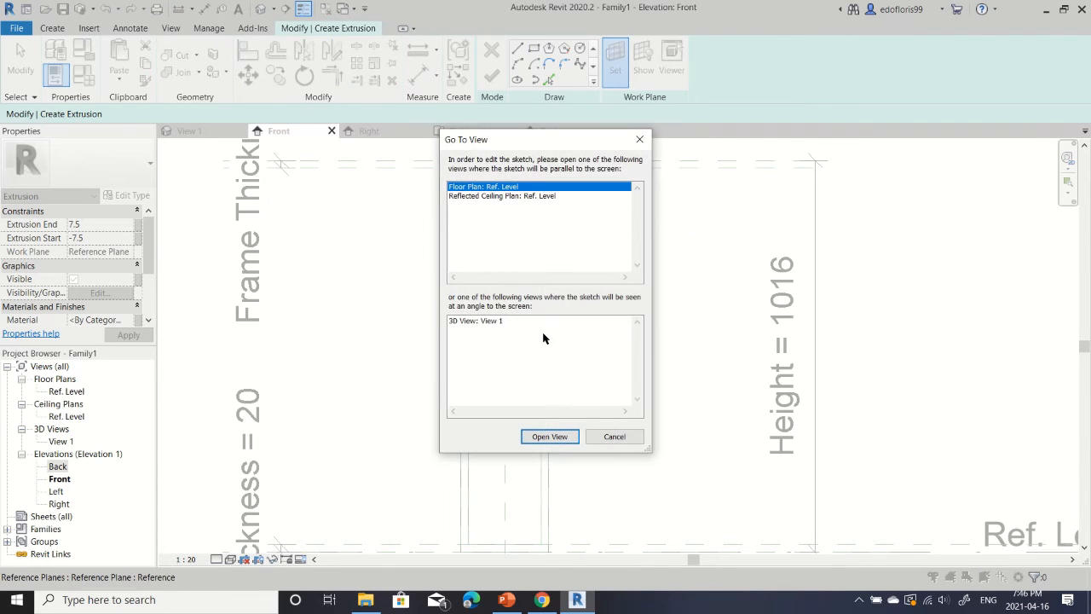
click(550, 436)
click(491, 75)
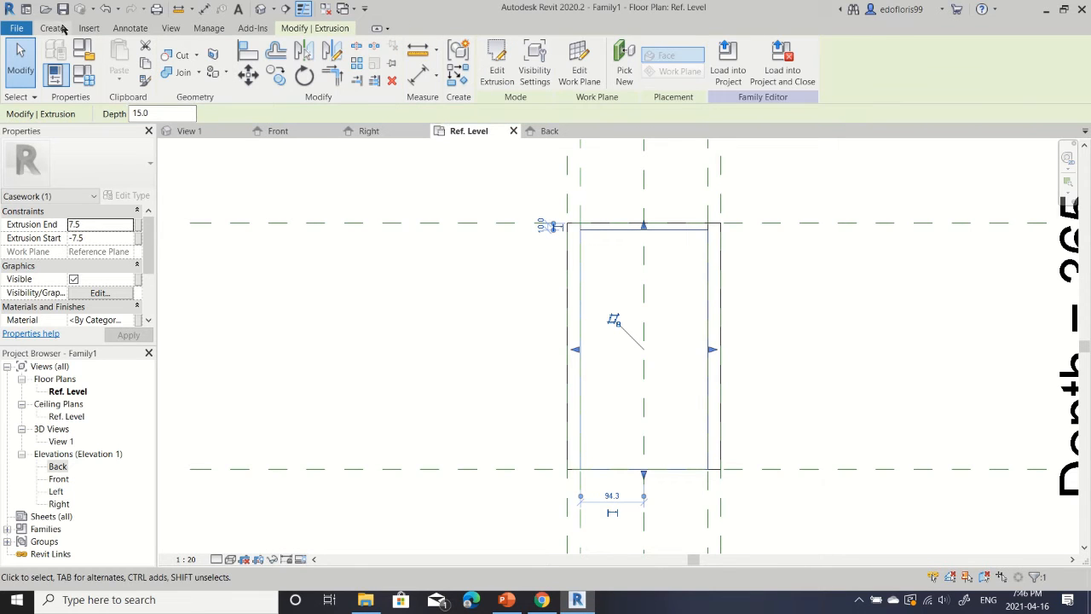
Start a third shelf extrusion in the Ref. Level plan and sketch its rectangle inside the frame, from the back panel to the cabinet front.
click(56, 28)
click(153, 59)
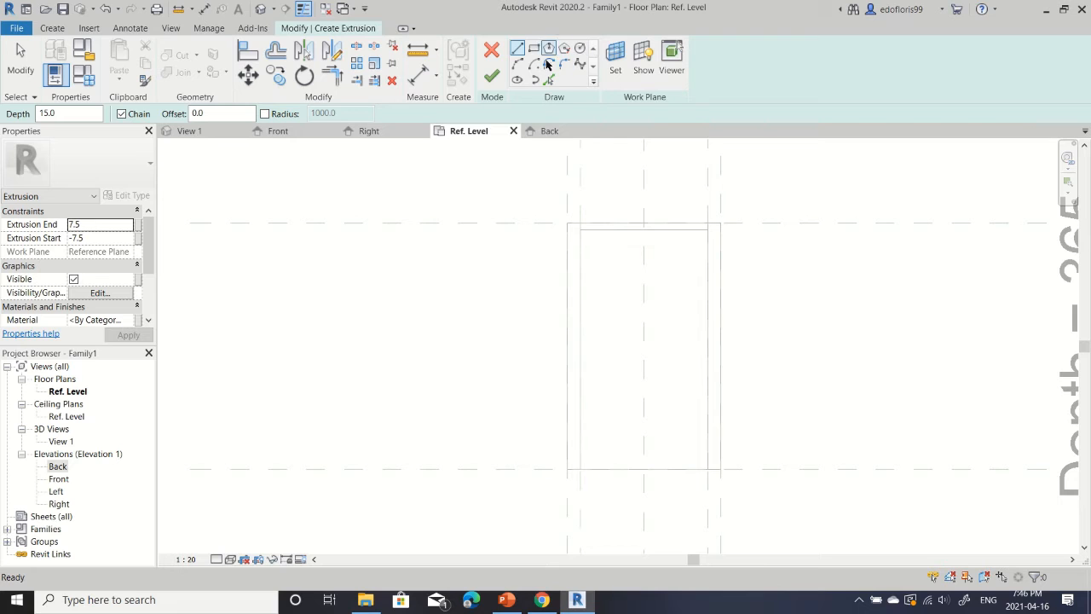
click(532, 49)
click(580, 228)
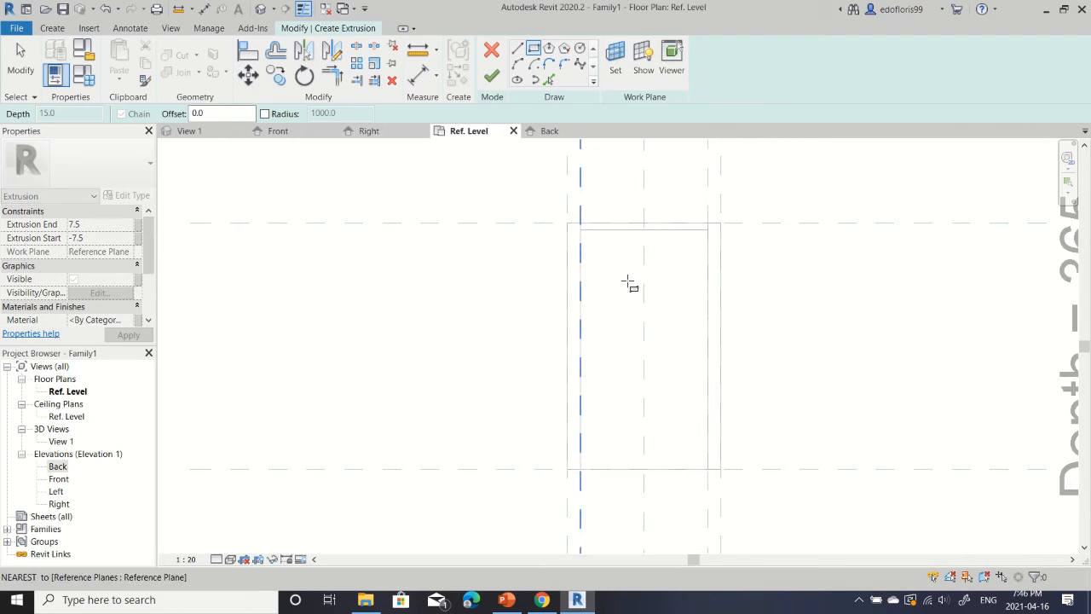
click(708, 463)
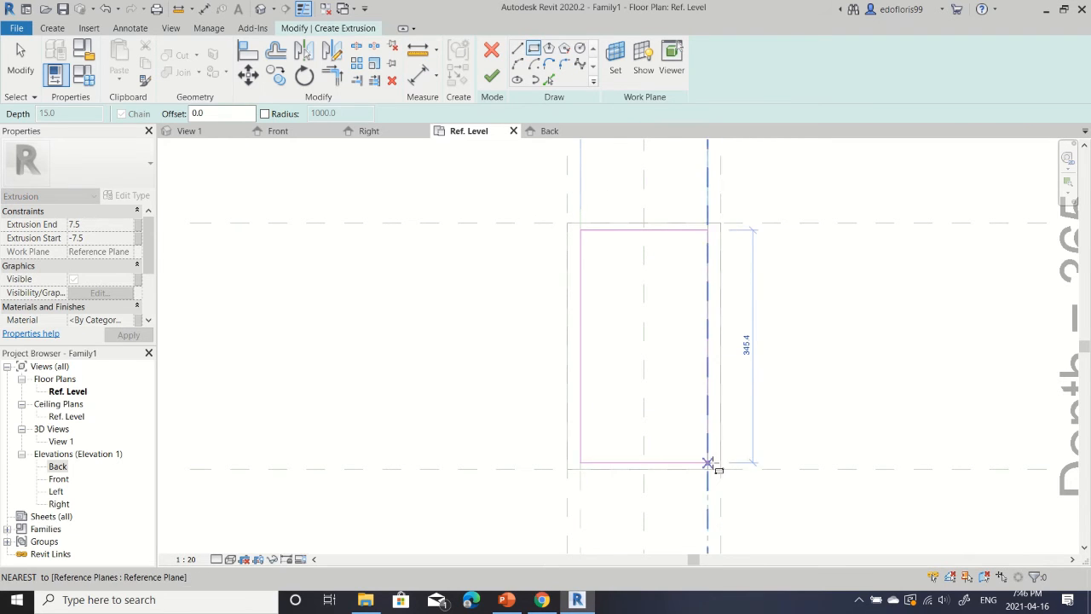
Set the third shelf's work plane to the lower shelf reference plane, finish the extrusion, and check the shelves in the Front and 3D views.
click(616, 64)
click(469, 320)
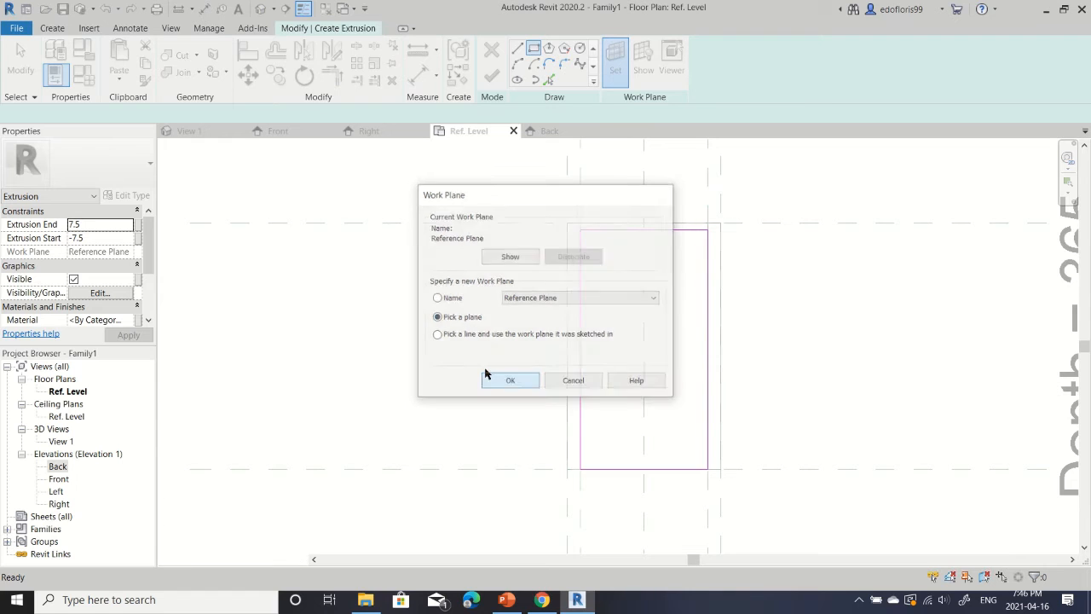
click(503, 379)
click(379, 137)
click(303, 133)
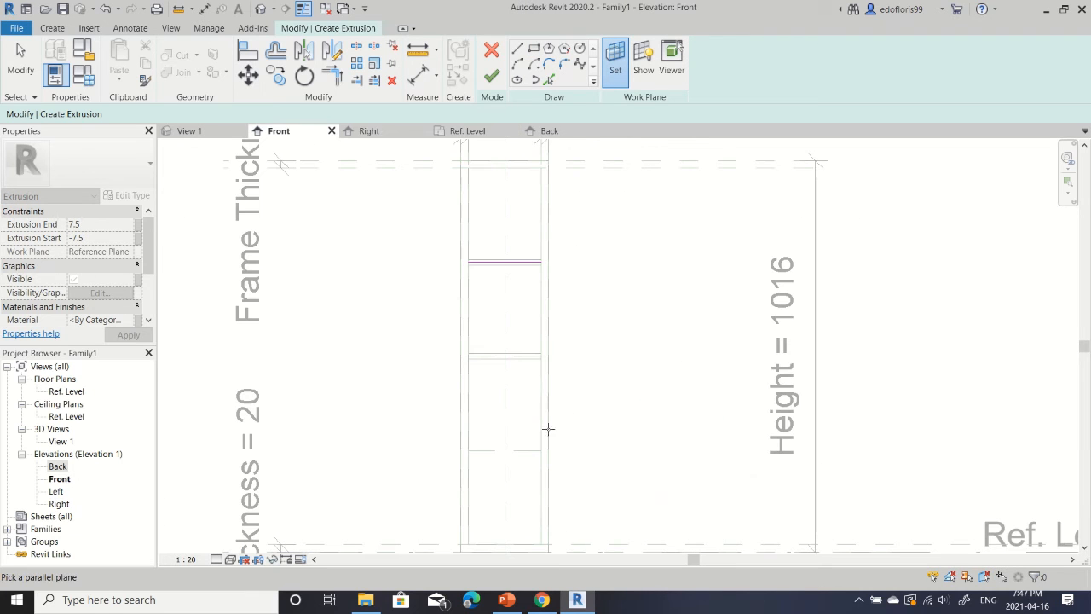
click(523, 449)
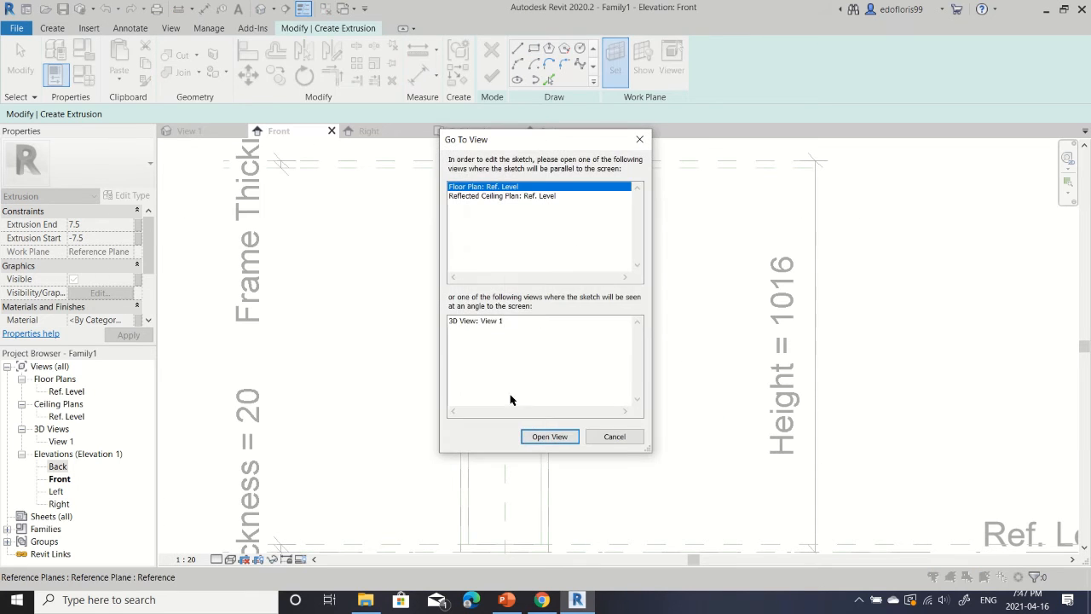
click(550, 436)
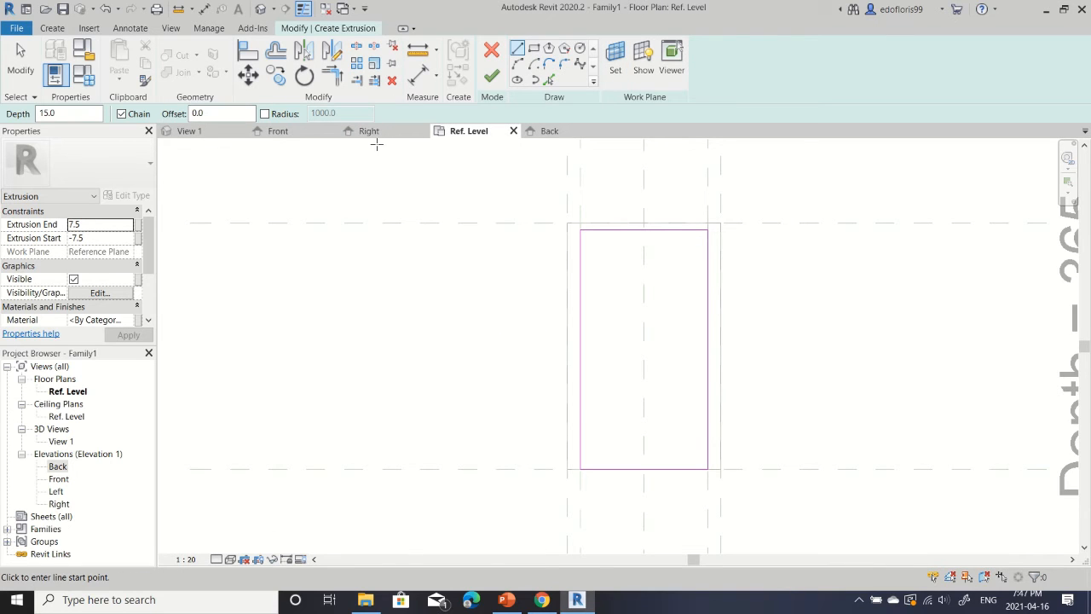
click(492, 76)
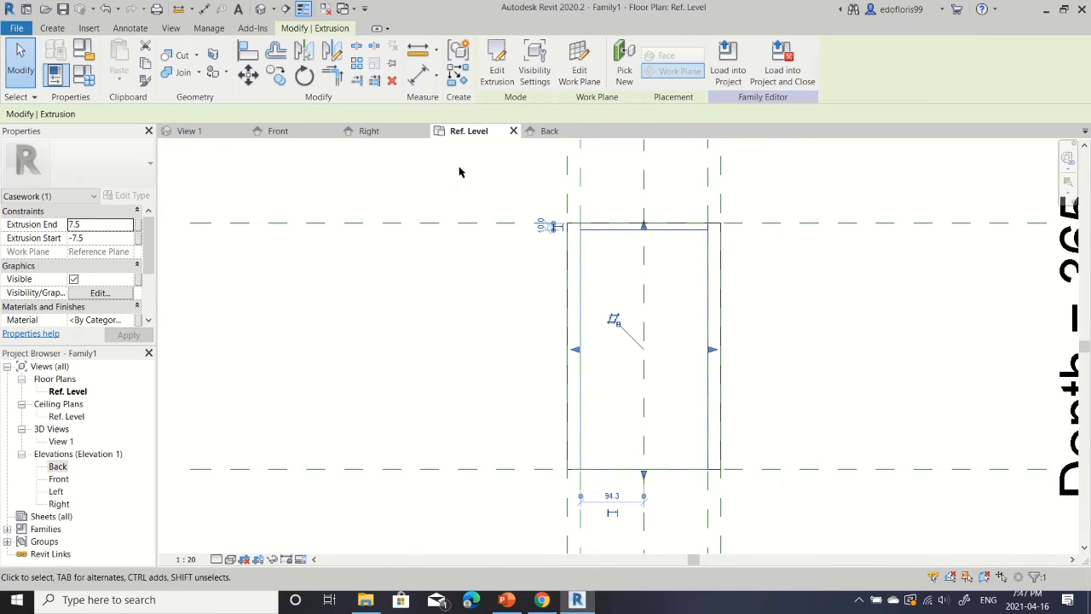
click(279, 130)
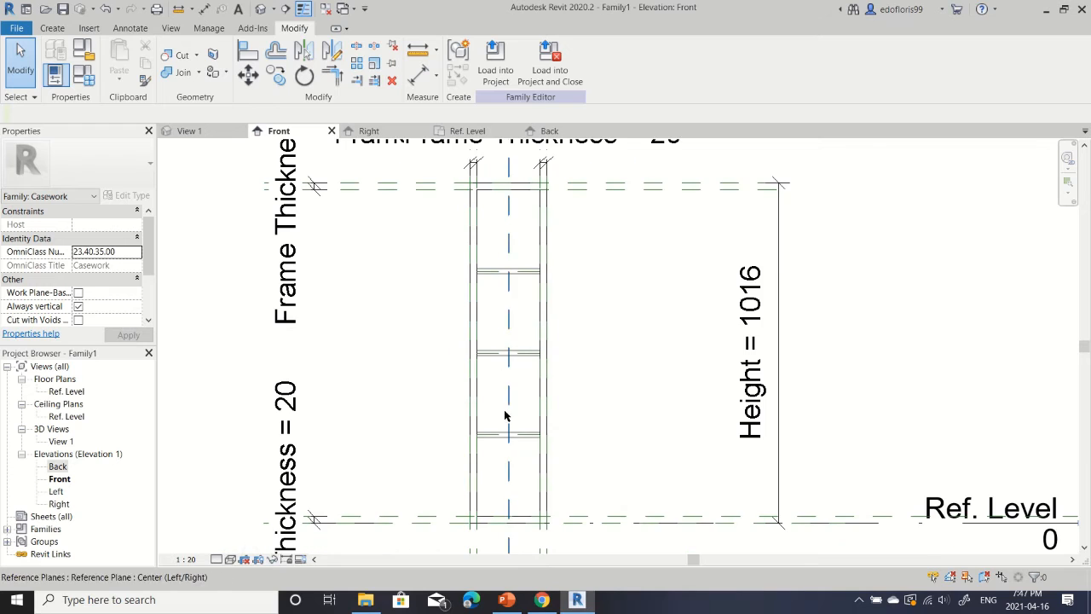
click(190, 132)
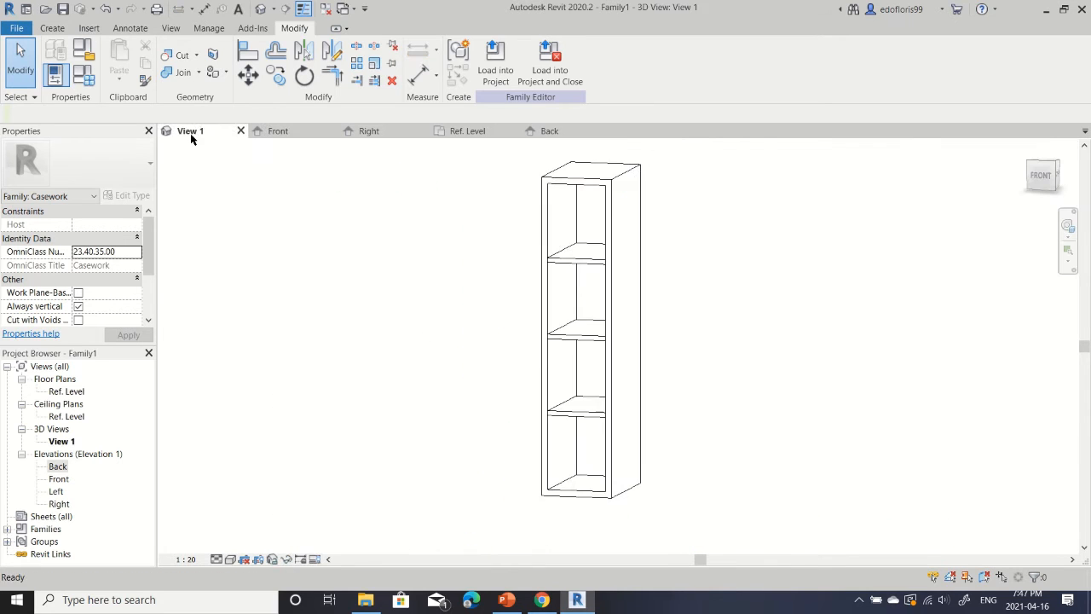
mouse_move(609, 389)
shift+middle_down()
mouse_move(631, 434)
mouse_move(655, 417)
mouse_move(626, 390)
shift+middle_up()
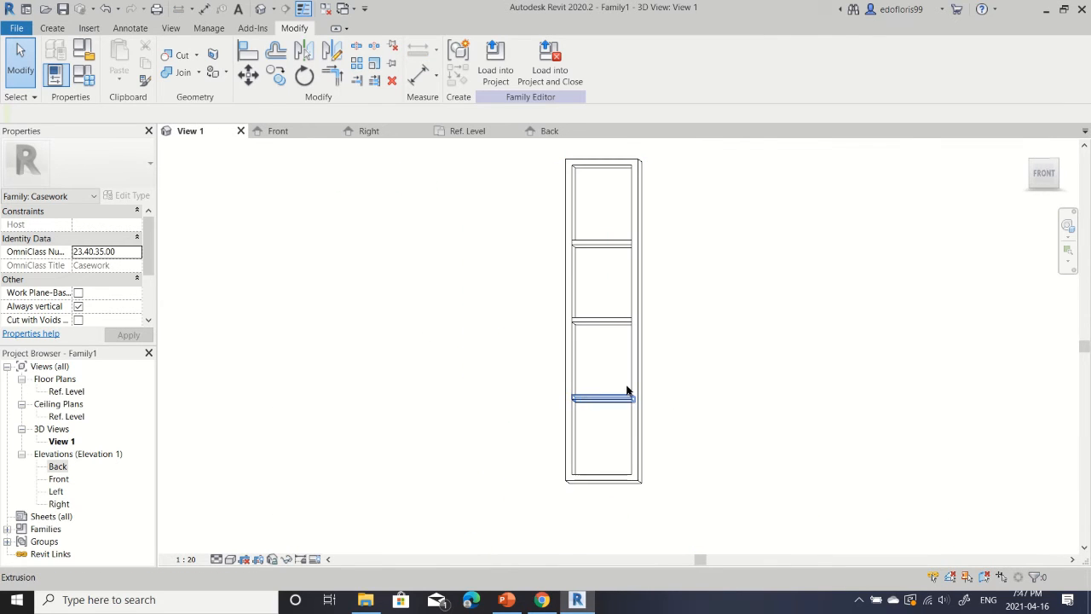
shift+middle_drag(723, 380, 577, 323)
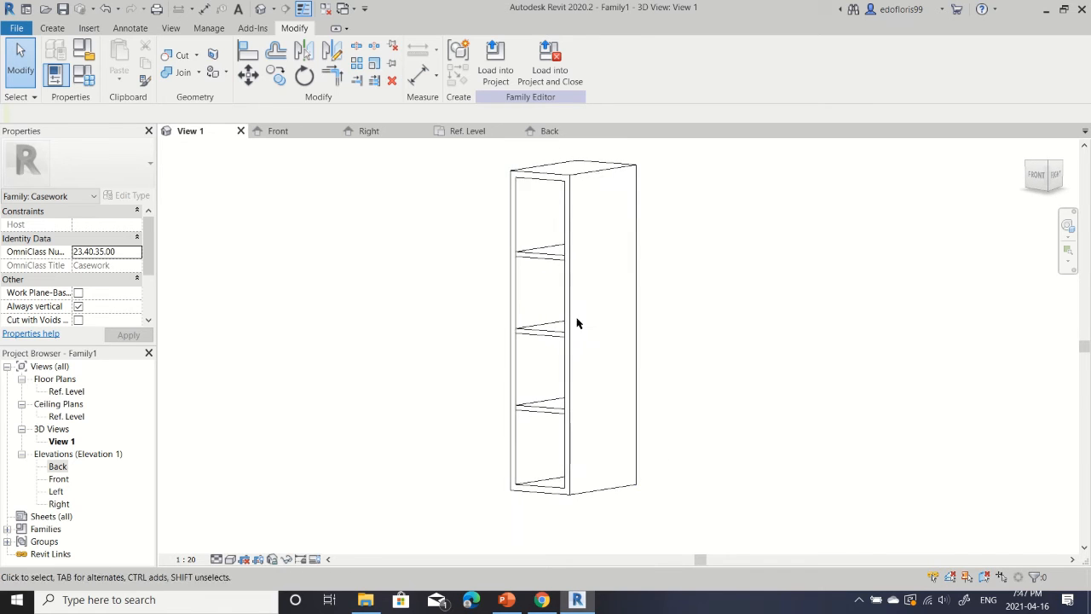
In the Front elevation, place an aligned dimension string from the frame's inner top through the three shelf reference planes to its inner bottom.
click(300, 131)
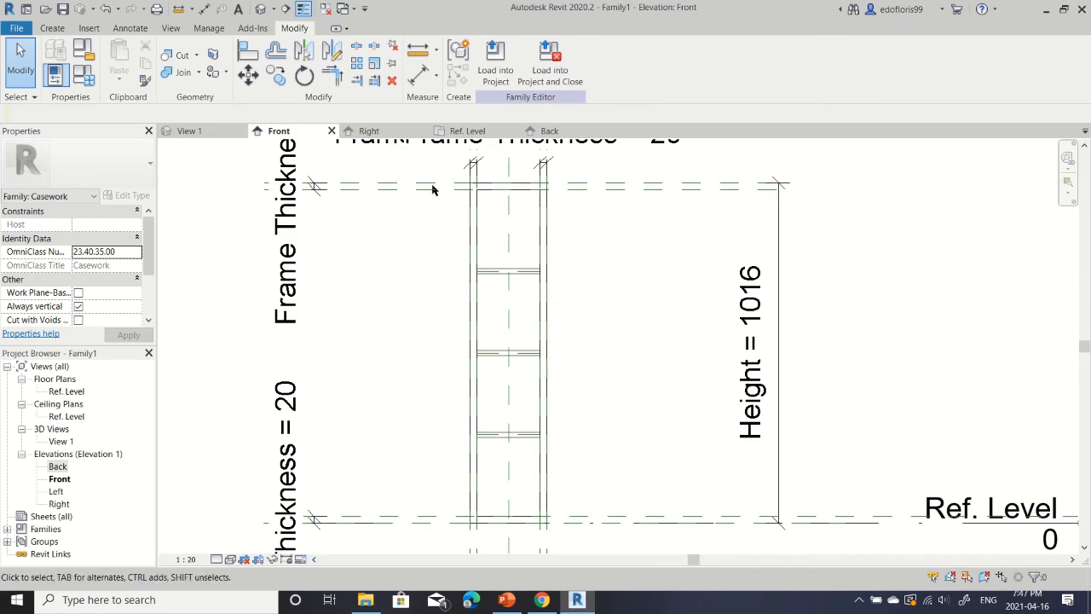
click(418, 75)
scroll(523, 213, up, 2)
click(534, 145)
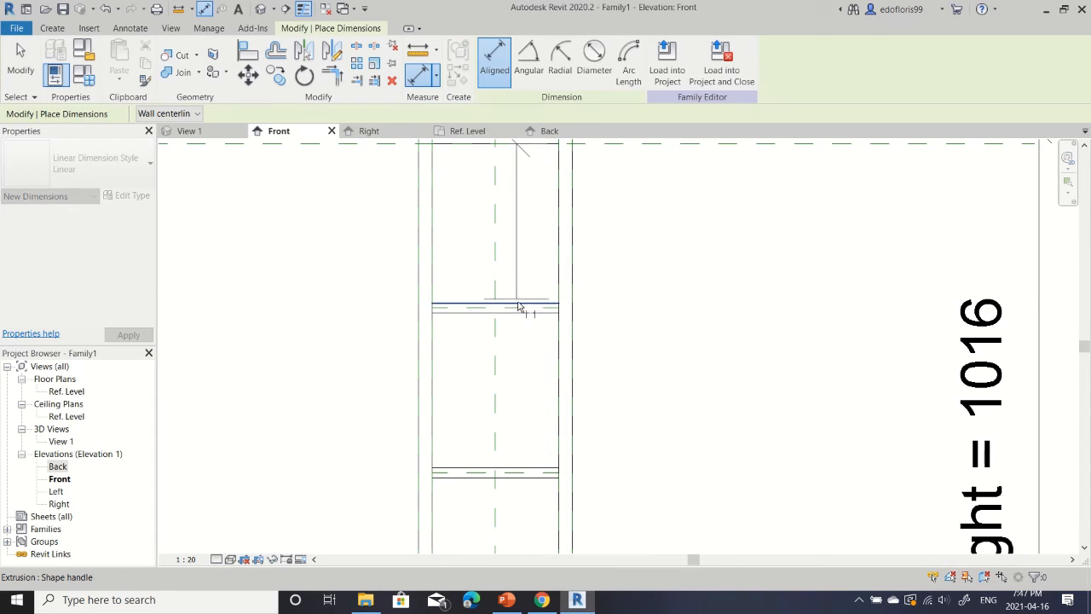
scroll(543, 310, up, 6)
click(547, 303)
scroll(555, 403, down, 5)
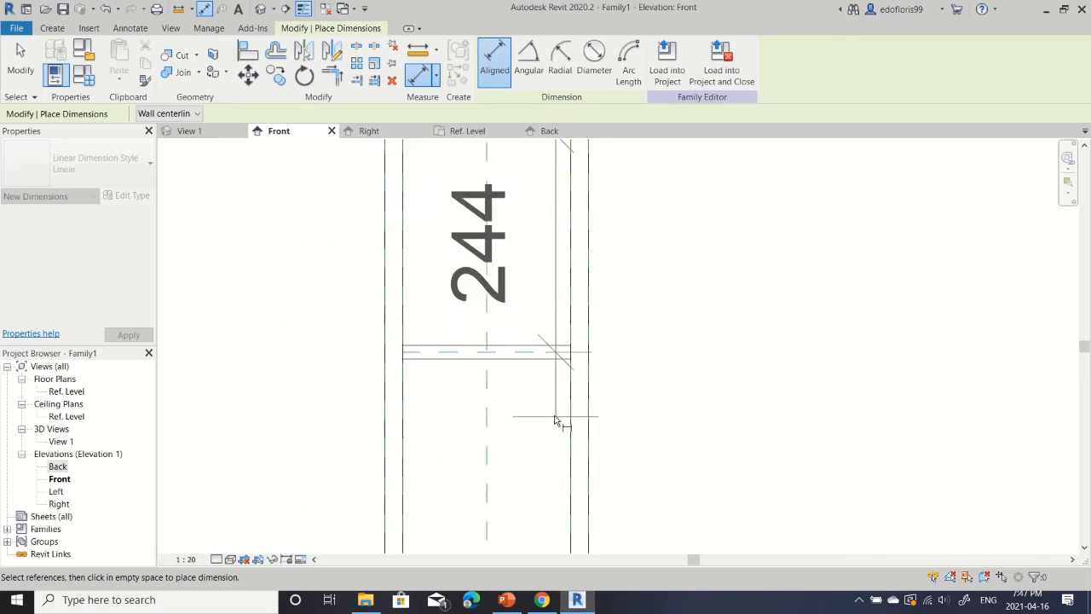
scroll(555, 366, up, 2)
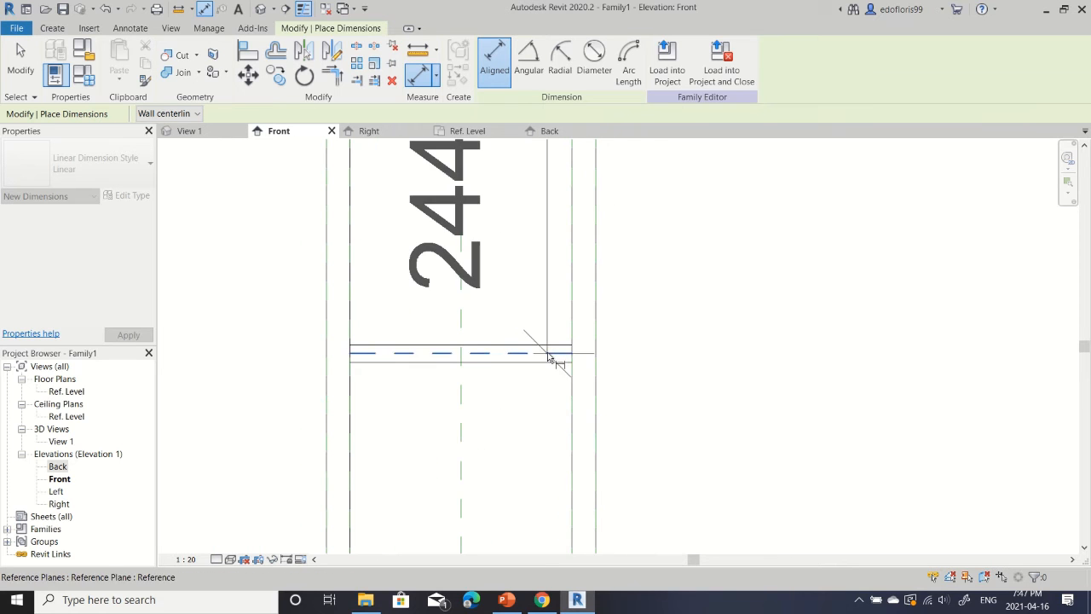
scroll(556, 467, down, 1)
middle_drag(555, 475, 533, 246)
click(525, 390)
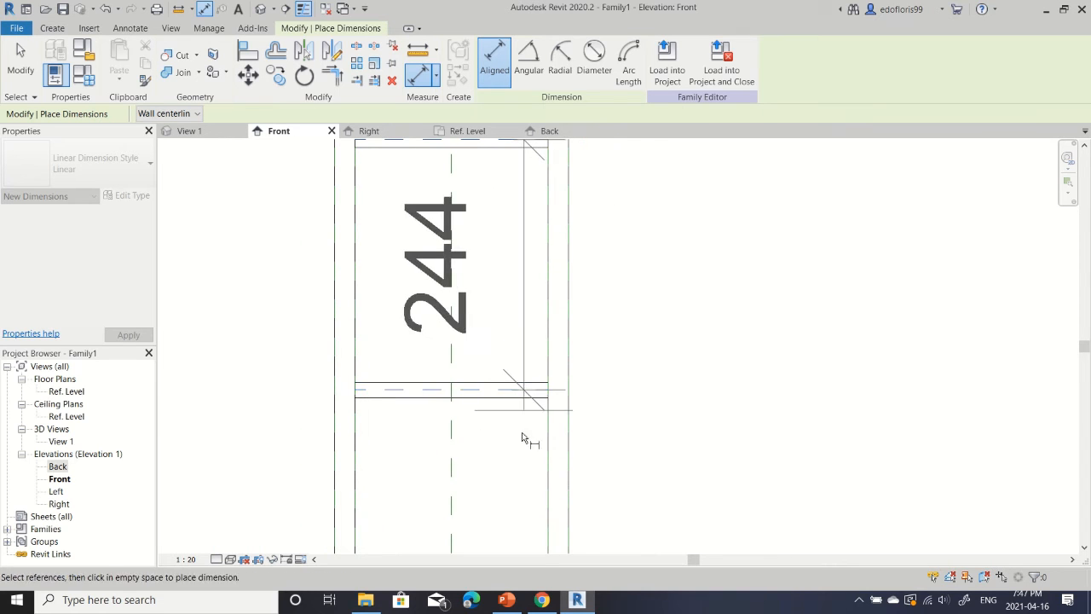
middle_drag(521, 471, 527, 239)
scroll(533, 399, up, 1)
click(529, 413)
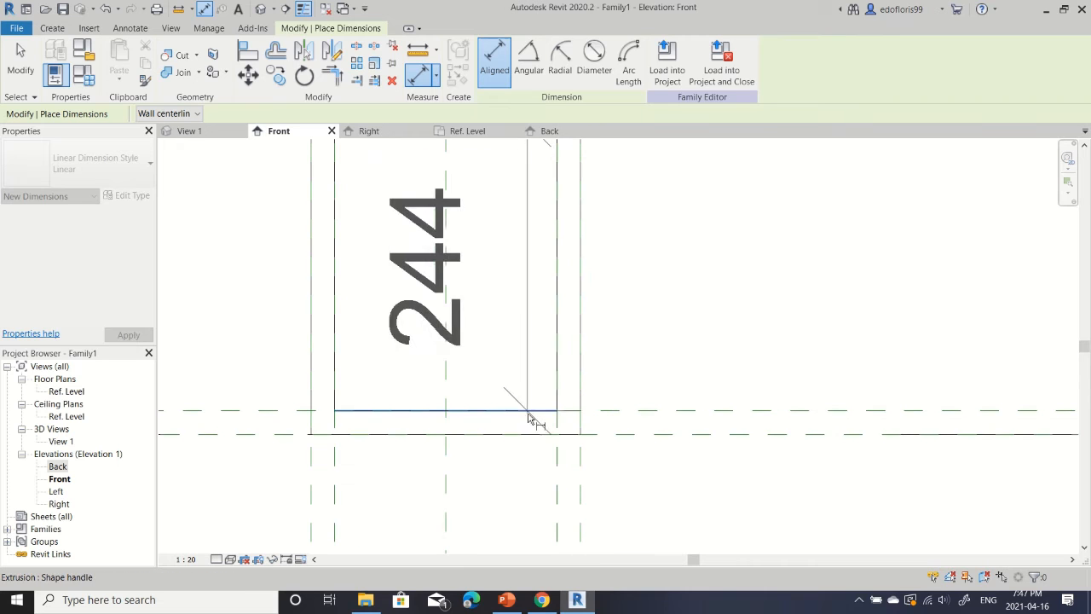
scroll(570, 375, down, 5)
middle_drag(688, 343, 588, 390)
scroll(592, 391, up, 1)
click(593, 390)
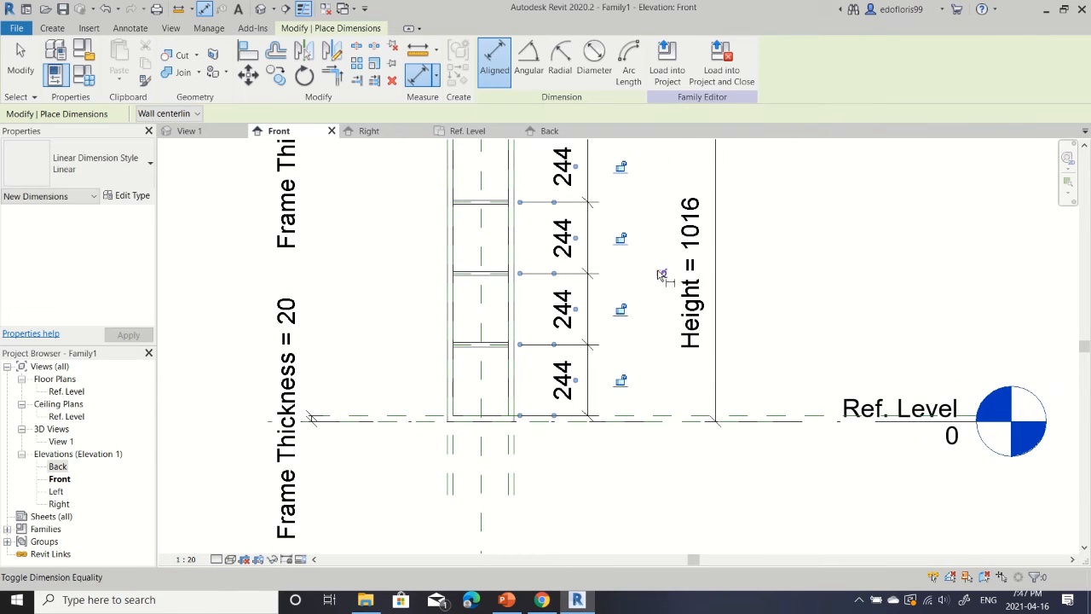
Apply the equality constraint to the shelf spacing dimension string and finish dimensioning.
click(662, 274)
key(Escape)
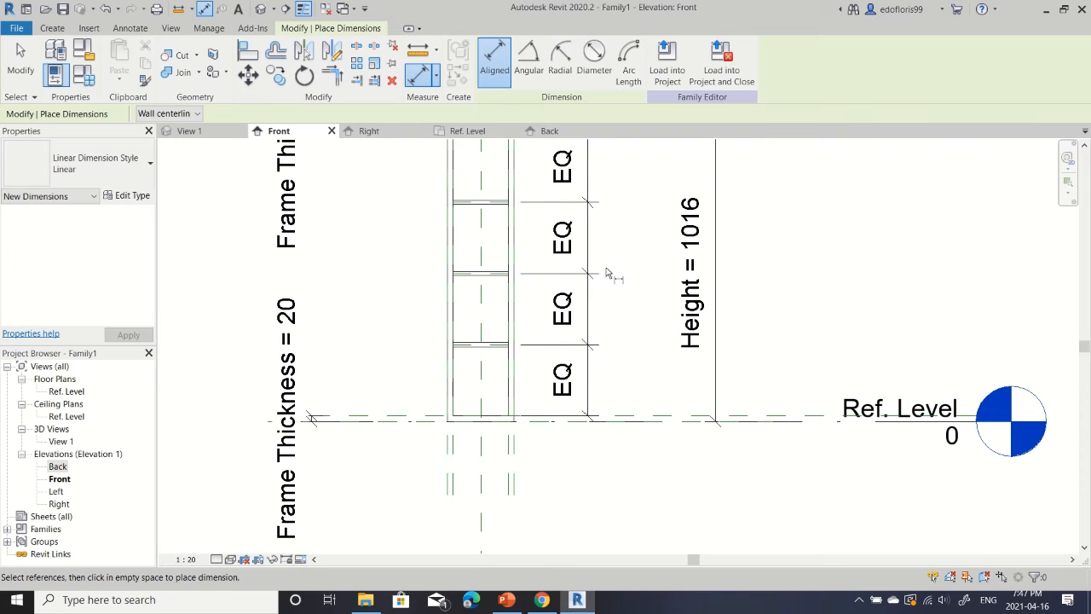
middle_drag(620, 210, 587, 315)
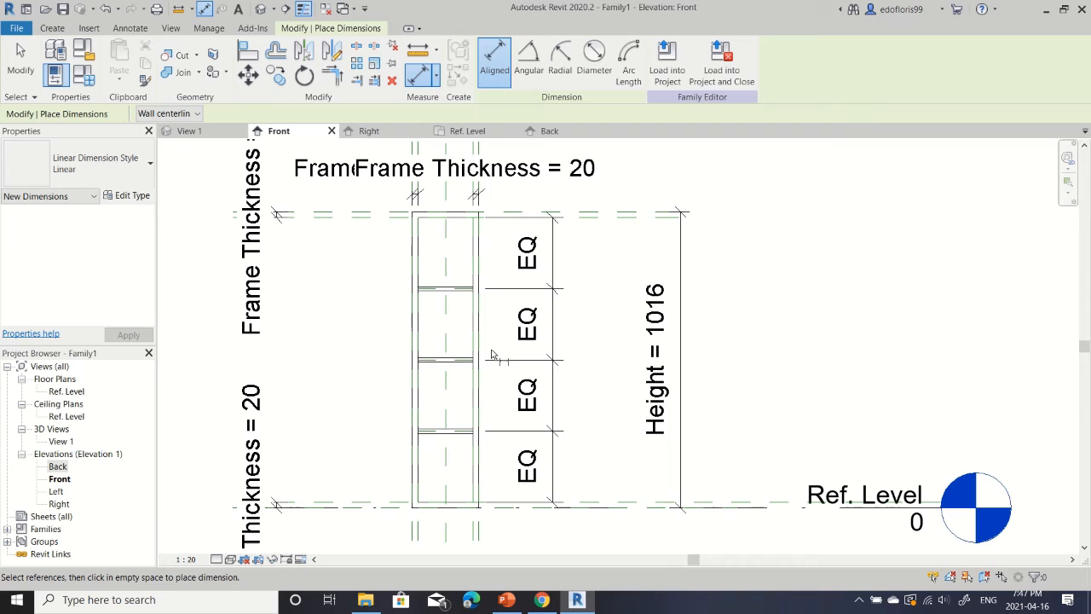
key(Escape)
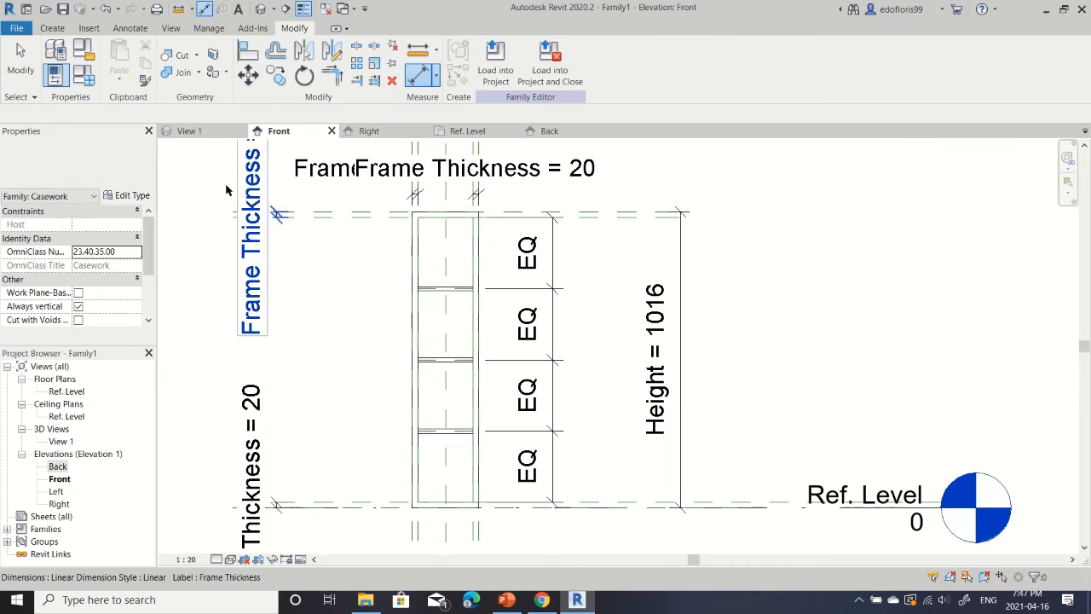
Review the family type parameters and the 3D view, then check the VADHOLMA open storage entry in Chrome and return to Revit.
click(91, 79)
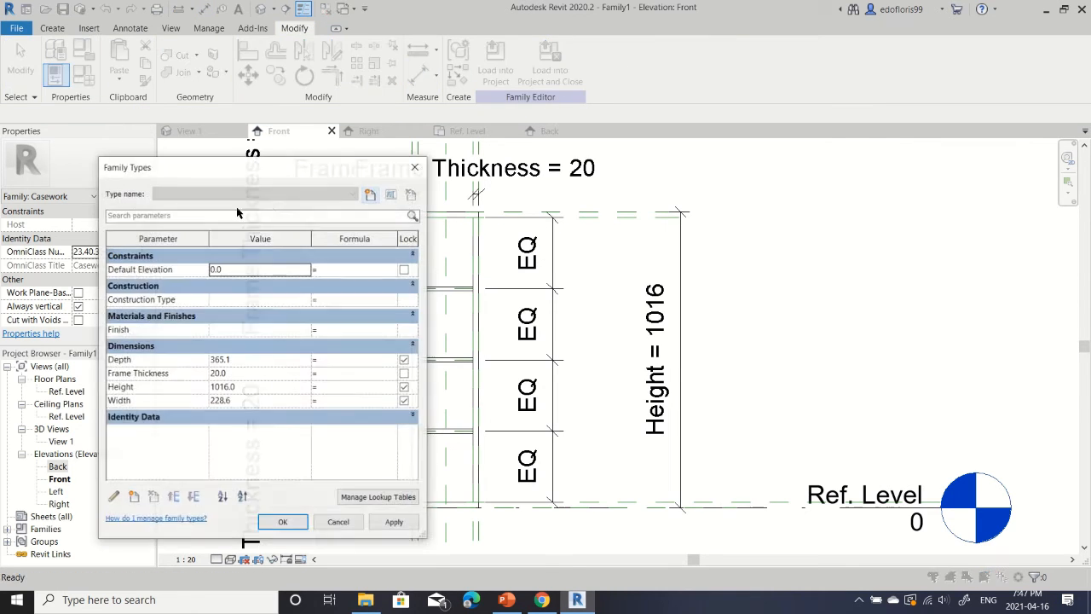
click(414, 168)
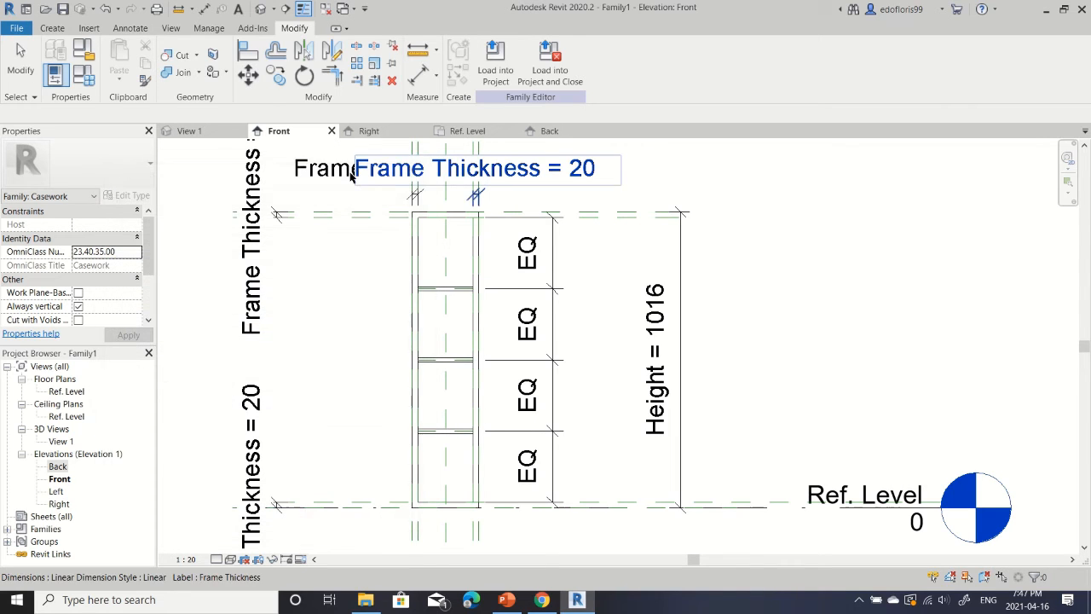
click(204, 134)
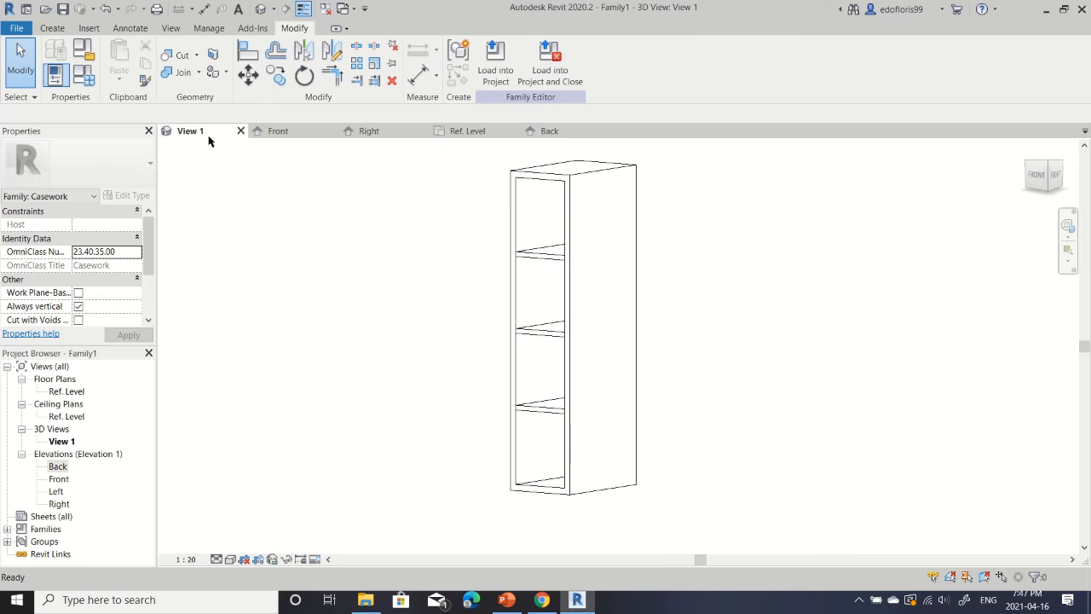
click(543, 600)
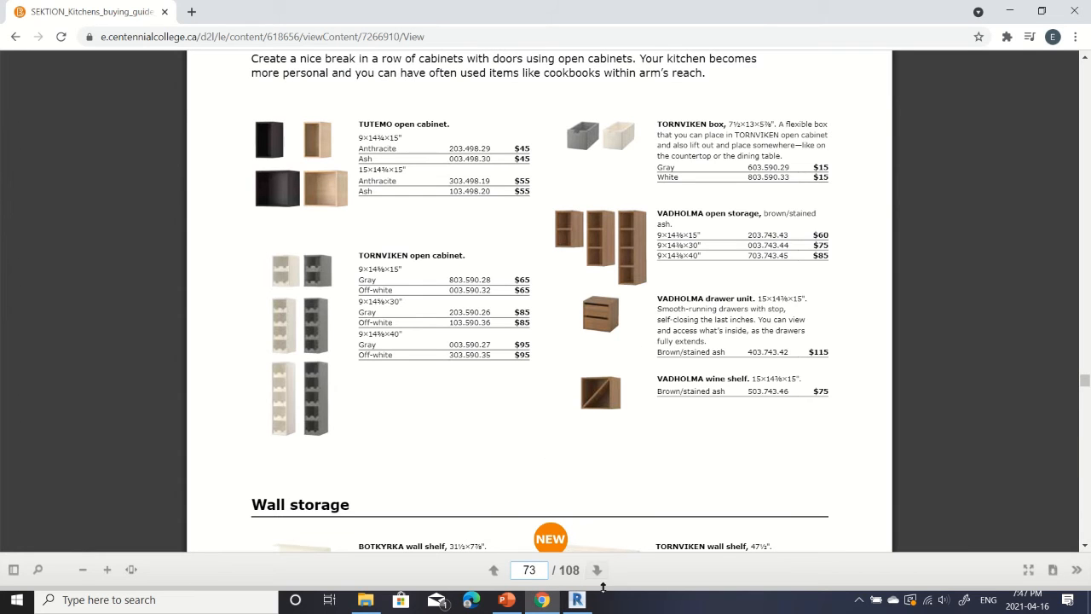
click(577, 599)
Associate the cabinet frame extrusion's material with a new type parameter named Frame.
shift+middle_drag(536, 361, 610, 356)
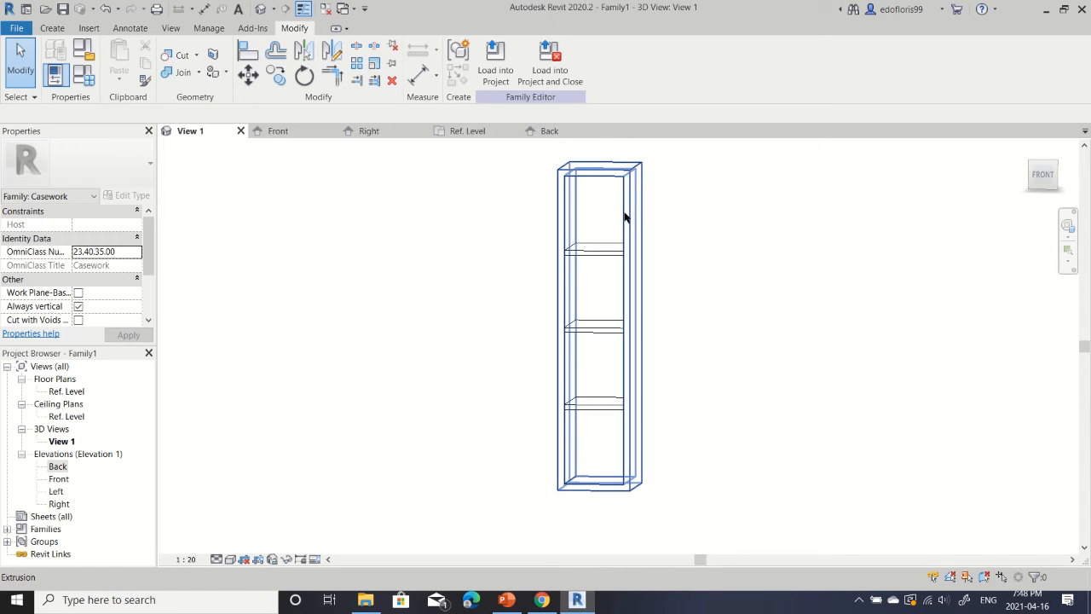
shift+middle_drag(624, 217, 606, 236)
click(604, 230)
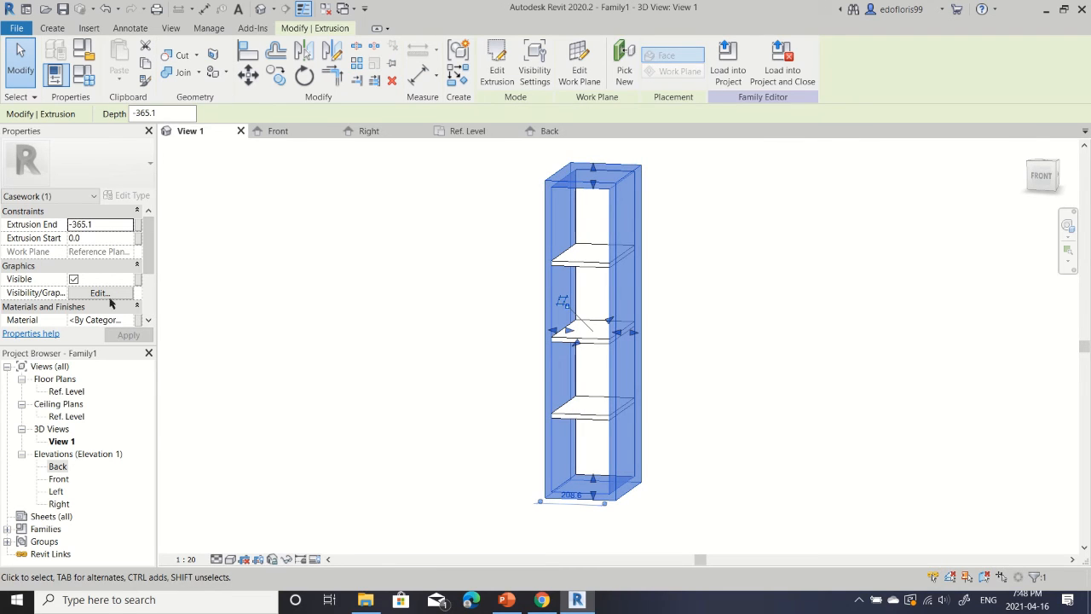
scroll(136, 295, down, 1)
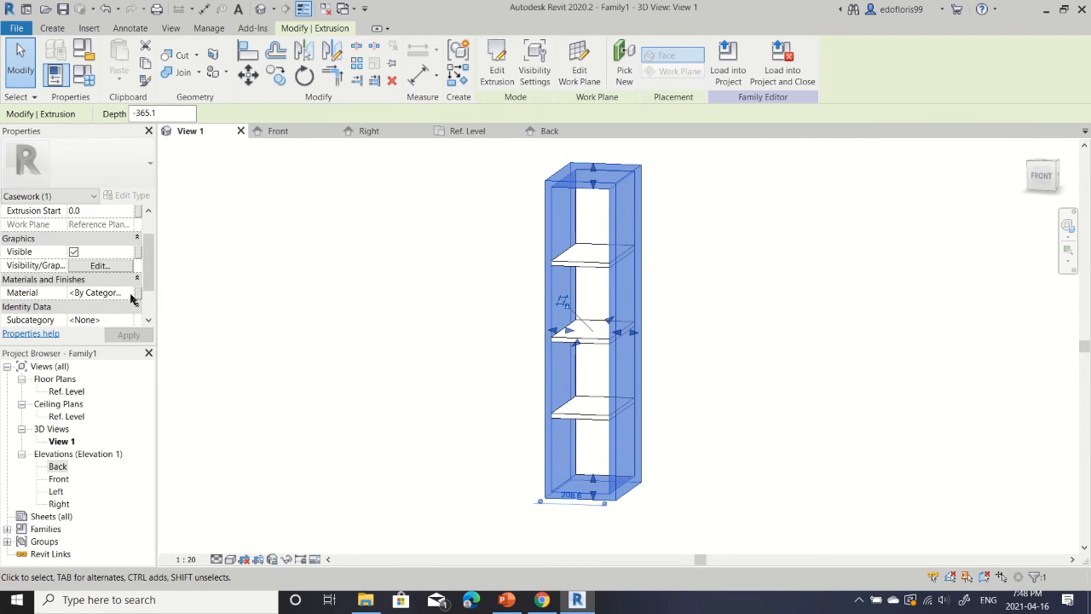
click(137, 295)
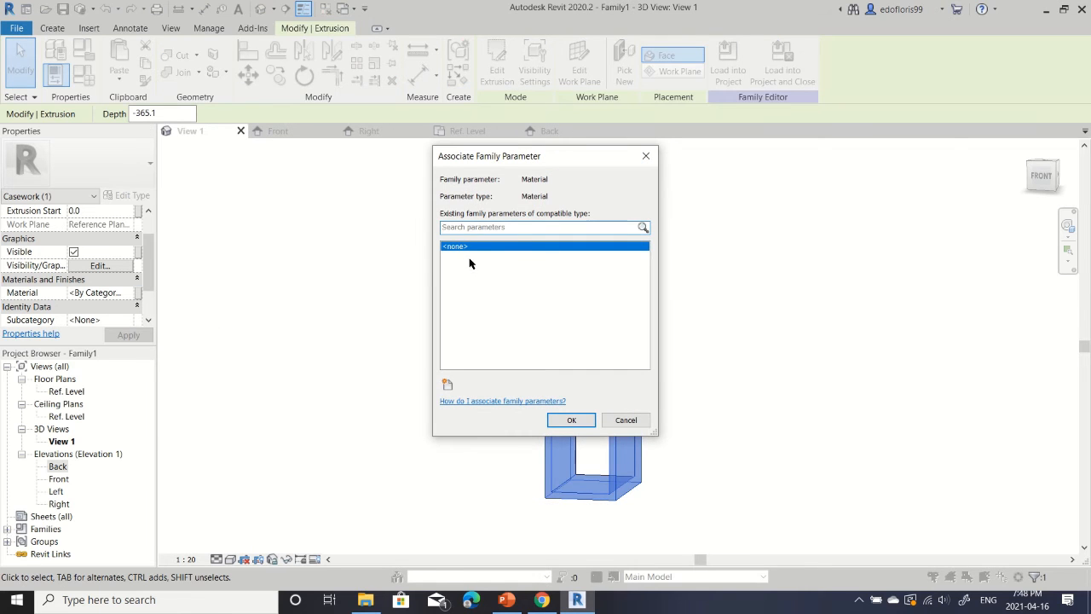
click(447, 386)
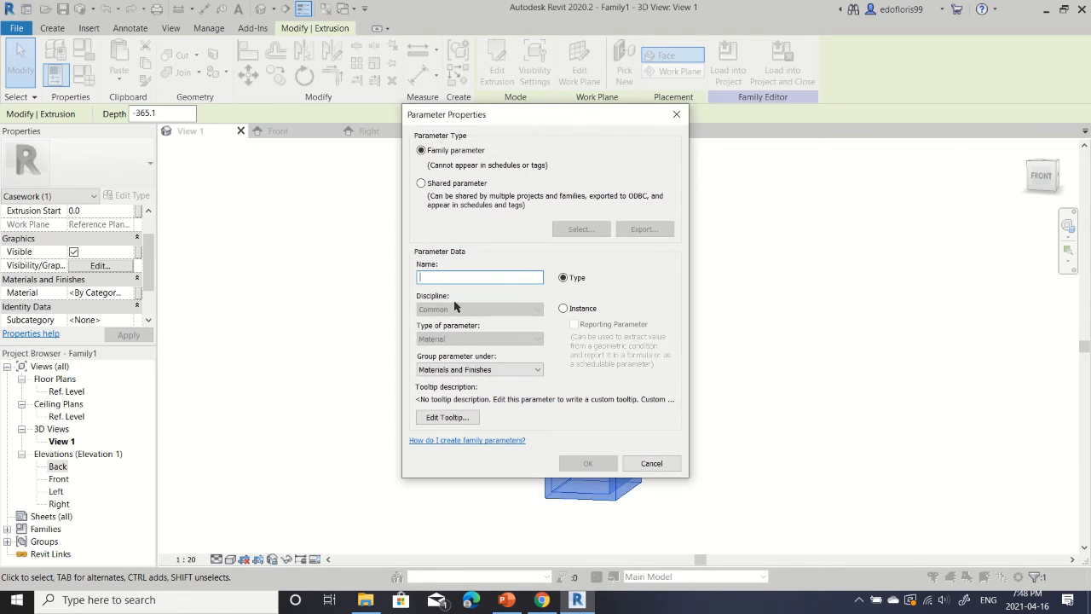
text(Frame)
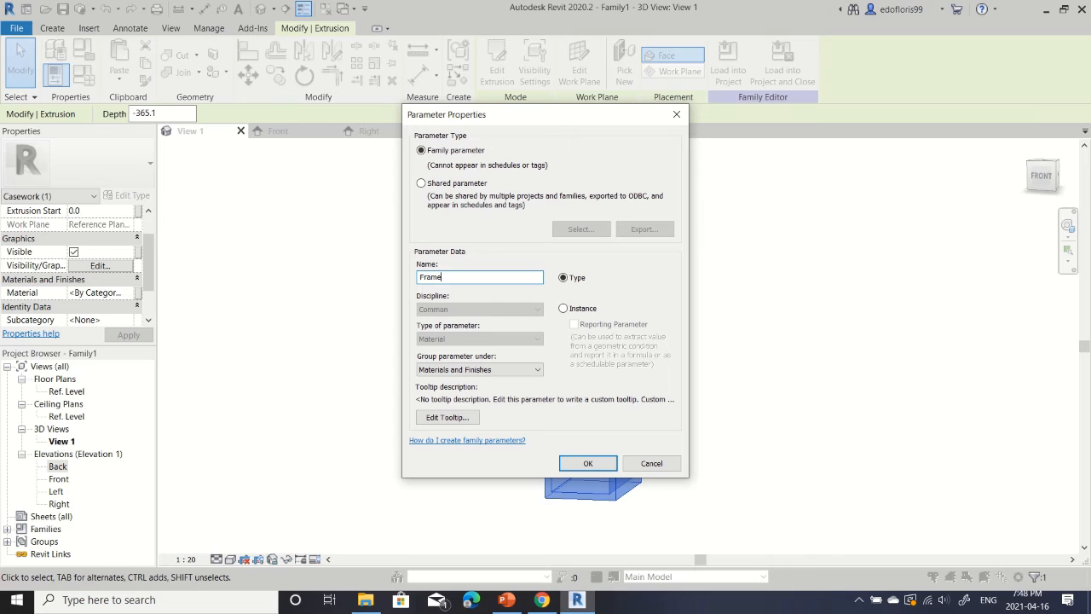
key(Return)
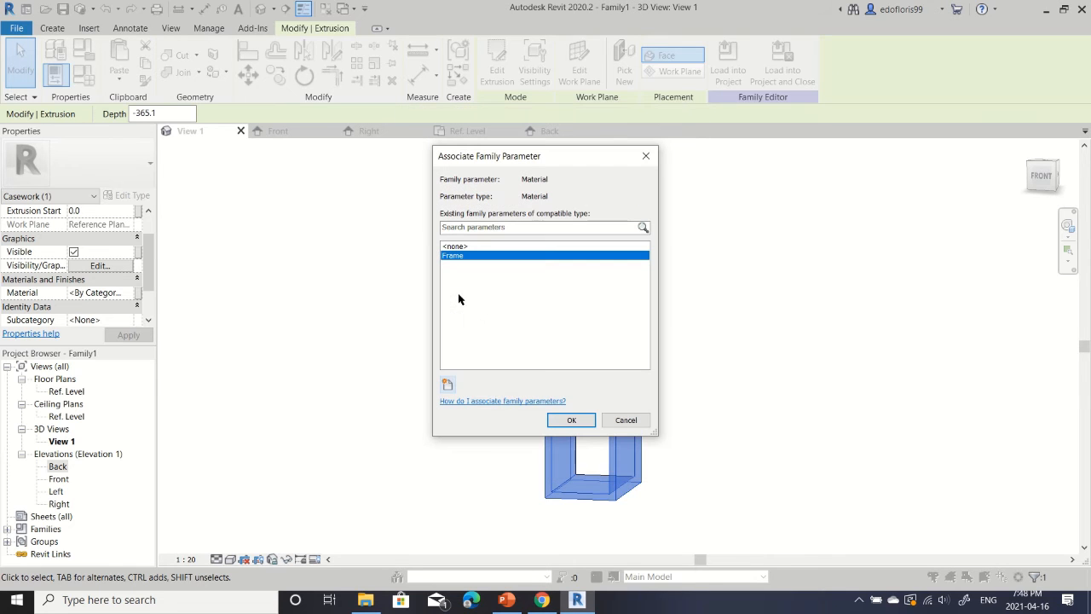
click(573, 419)
key(Escape)
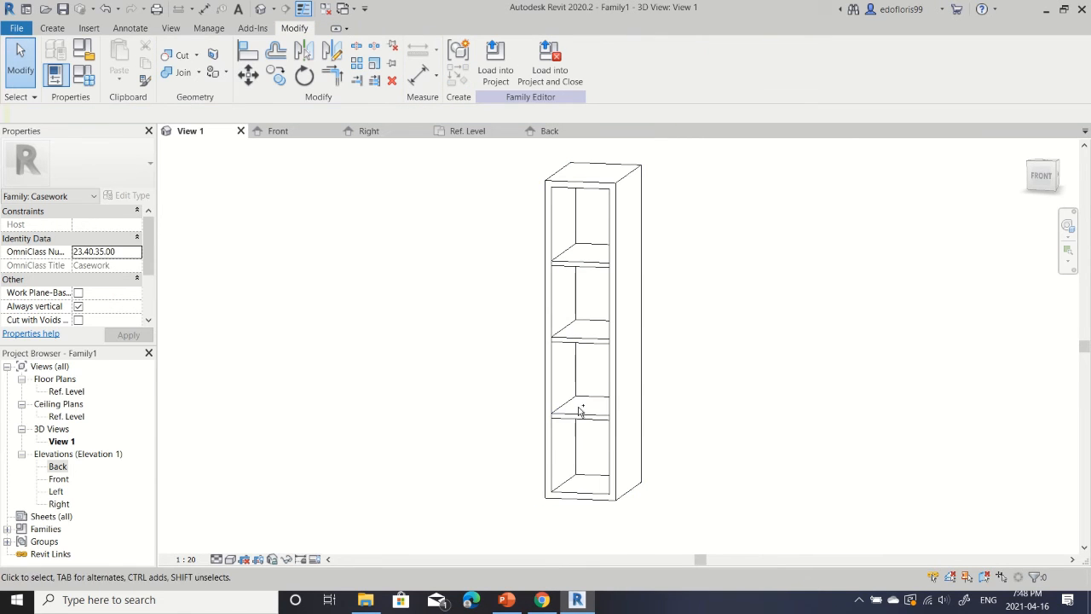
Select all three shelf extrusions and associate their material with a new type parameter named Shelves.
click(580, 410)
ctrl+click(582, 332)
ctrl+click(584, 262)
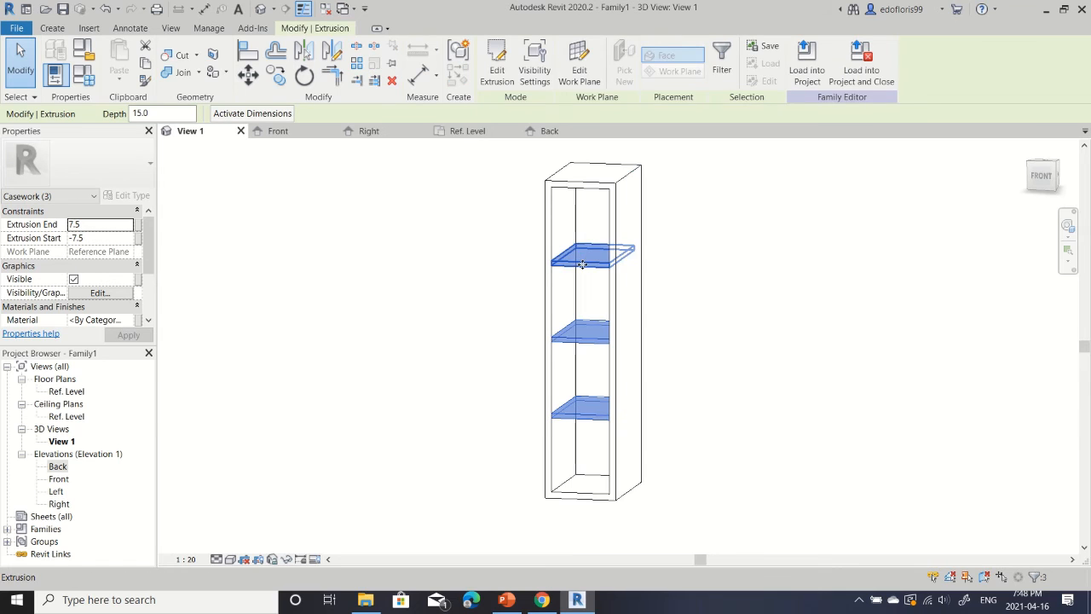
click(137, 321)
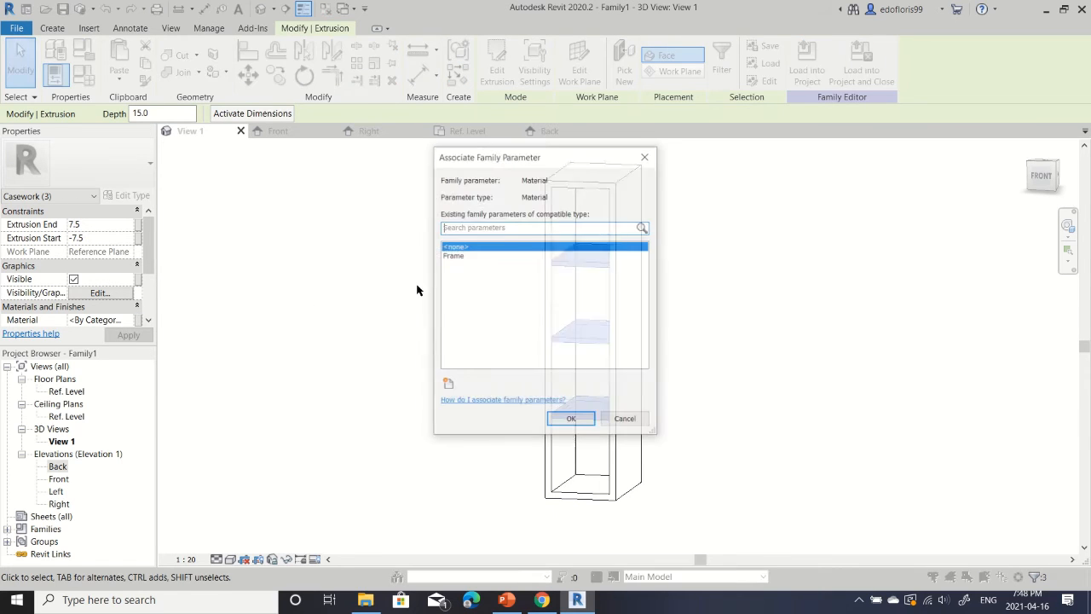
click(447, 385)
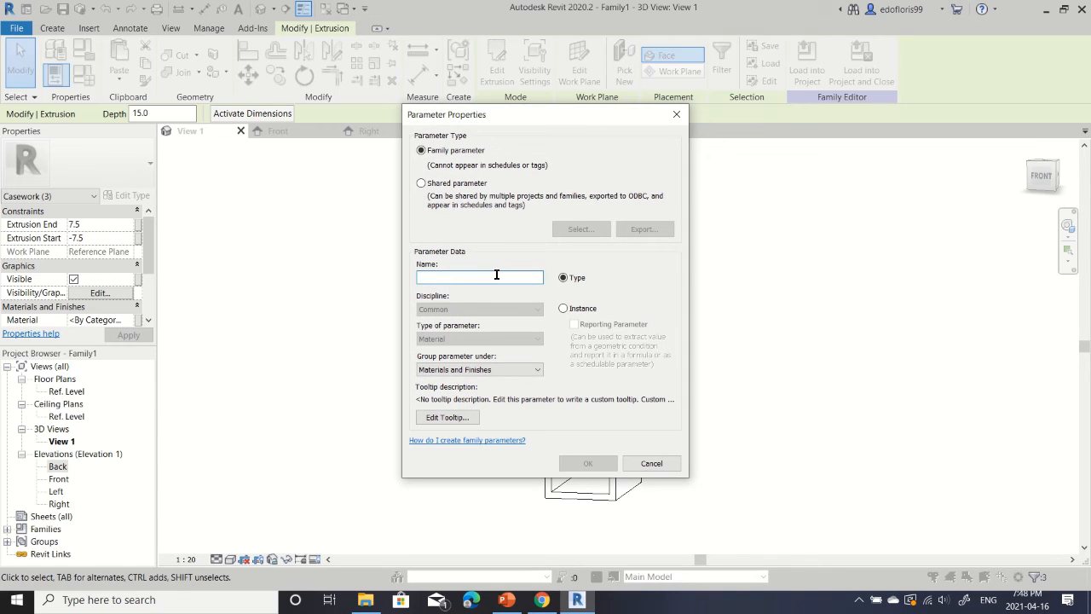
text(Shelves)
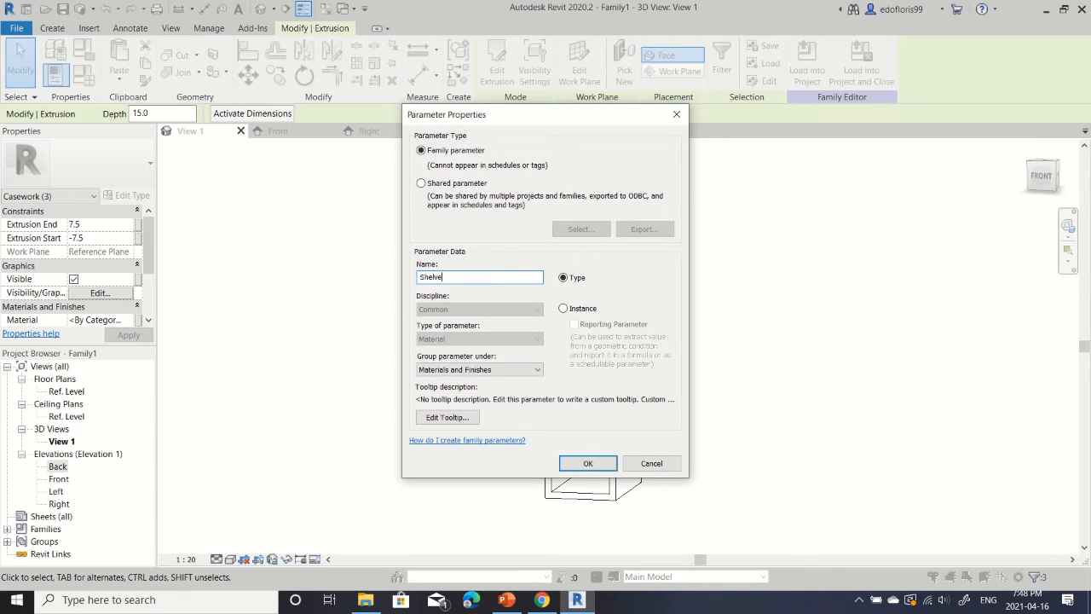
click(588, 464)
click(571, 423)
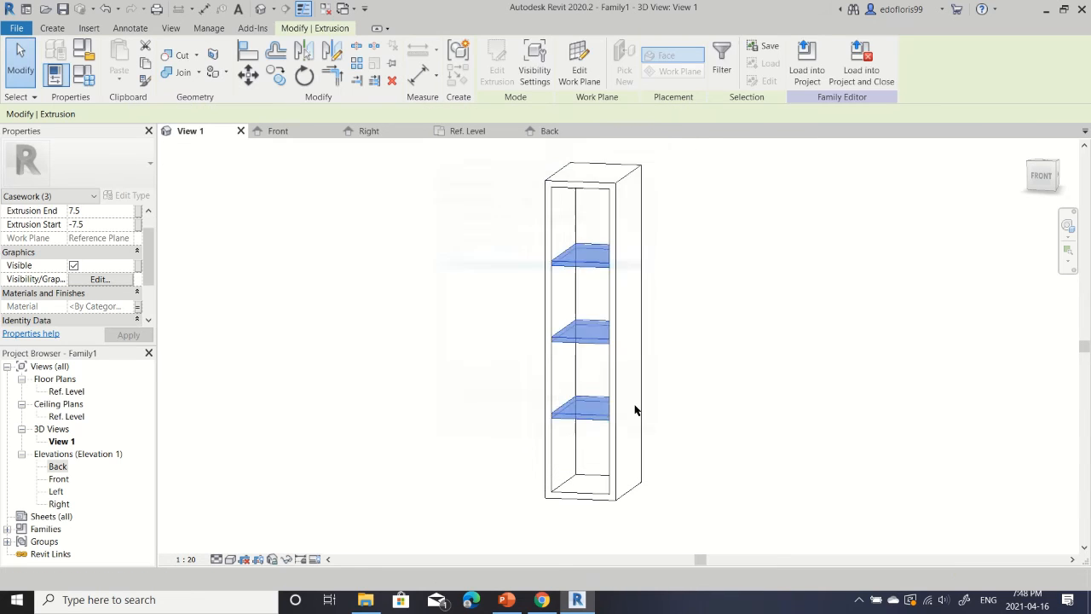
click(672, 378)
Associate the back panel extrusion's material with a new type parameter named Back Panel.
shift+middle_drag(673, 377, 555, 410)
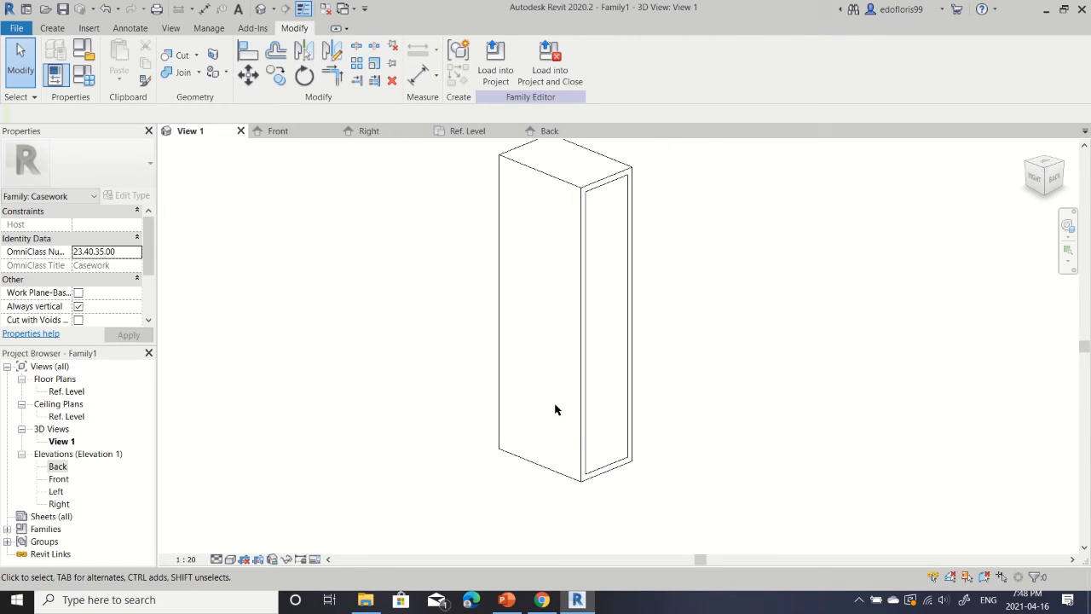
click(626, 358)
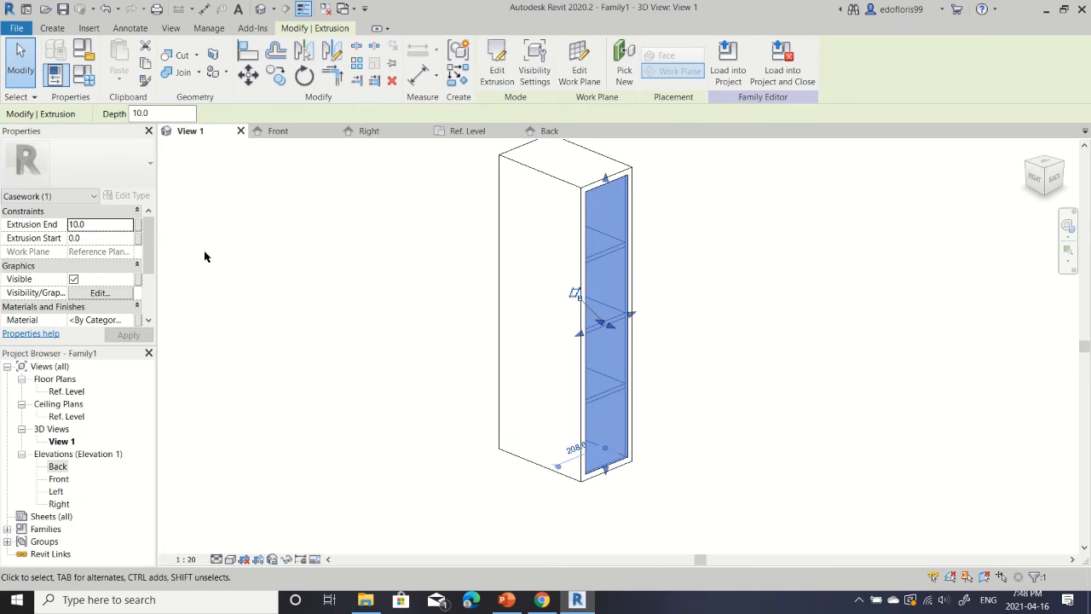
click(139, 319)
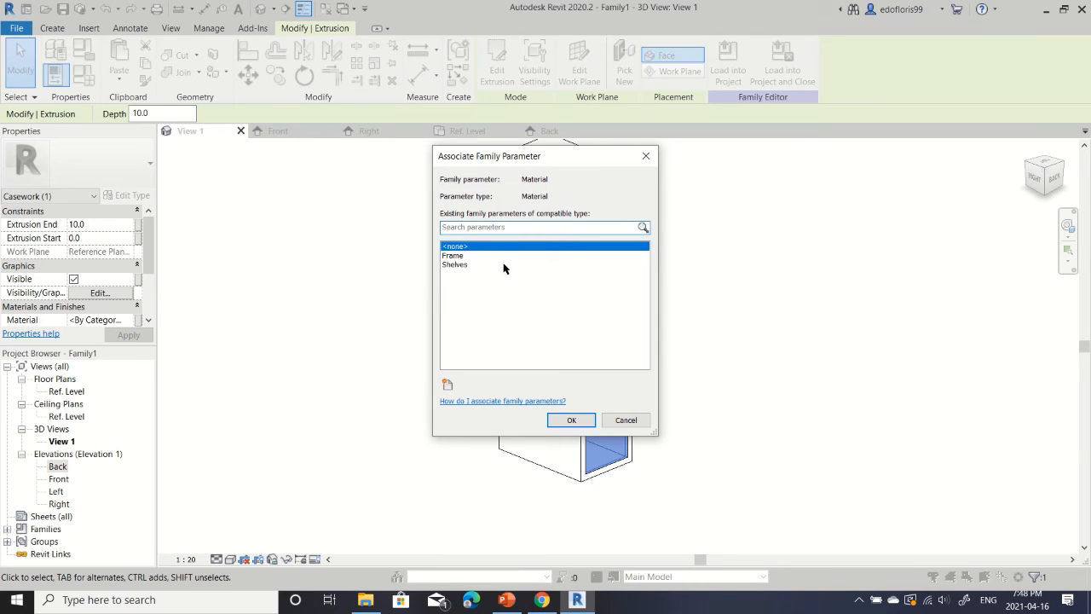
click(452, 383)
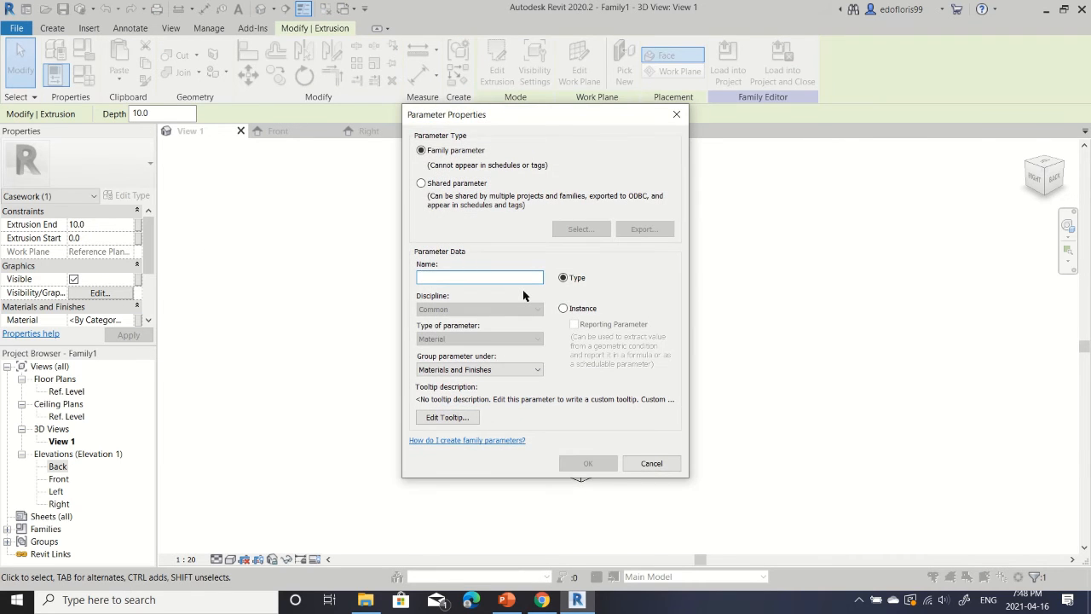
text(Back Panel)
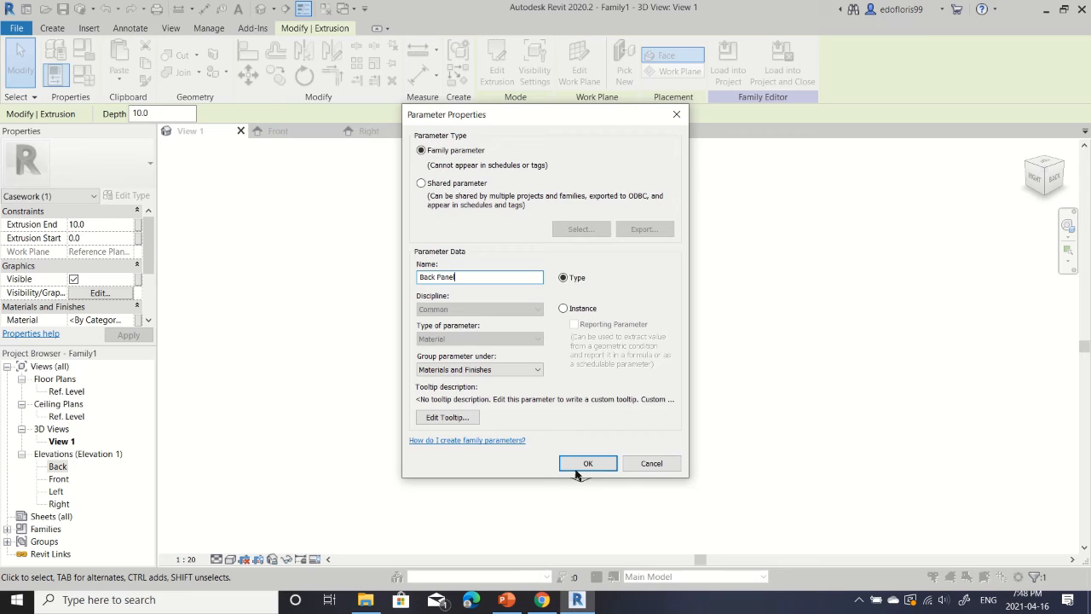
click(576, 468)
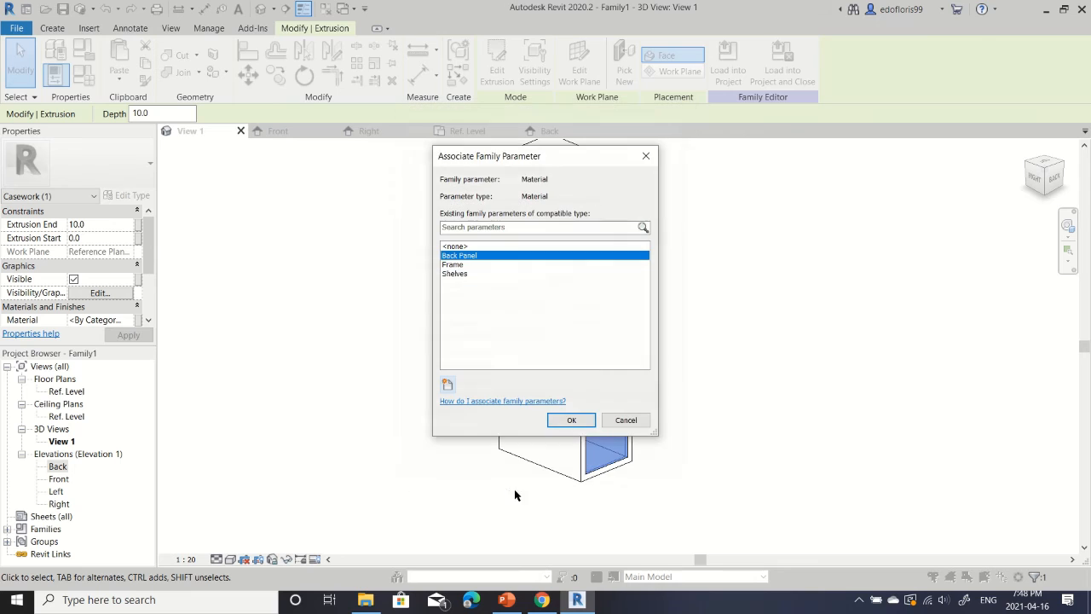
click(572, 419)
Open the Back Panel parameter's material selection in the family types and create a new material.
shift+middle_drag(434, 448, 684, 417)
click(66, 76)
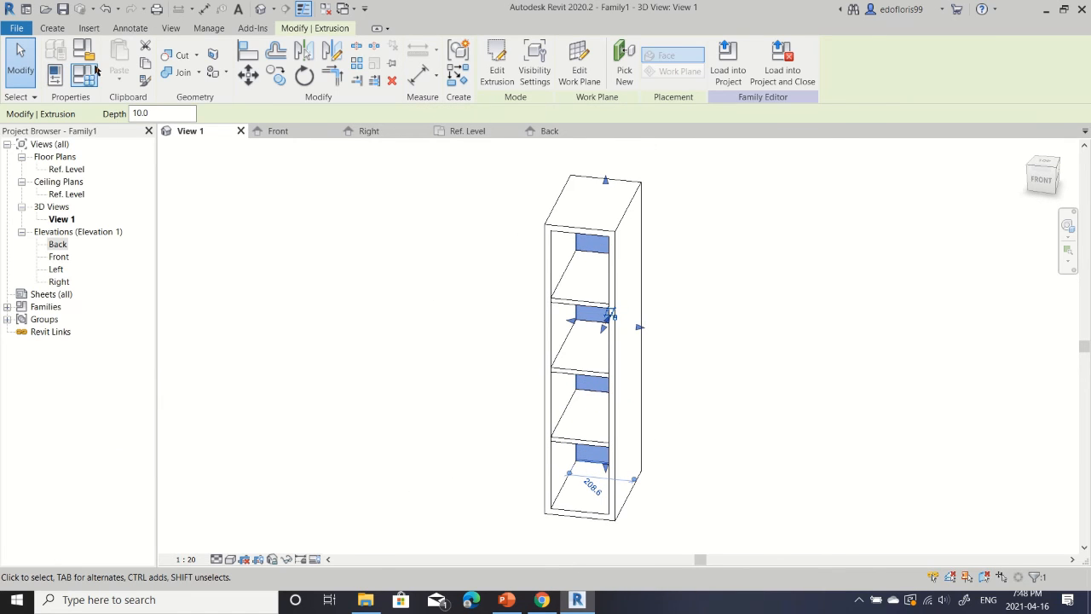
click(54, 75)
click(83, 75)
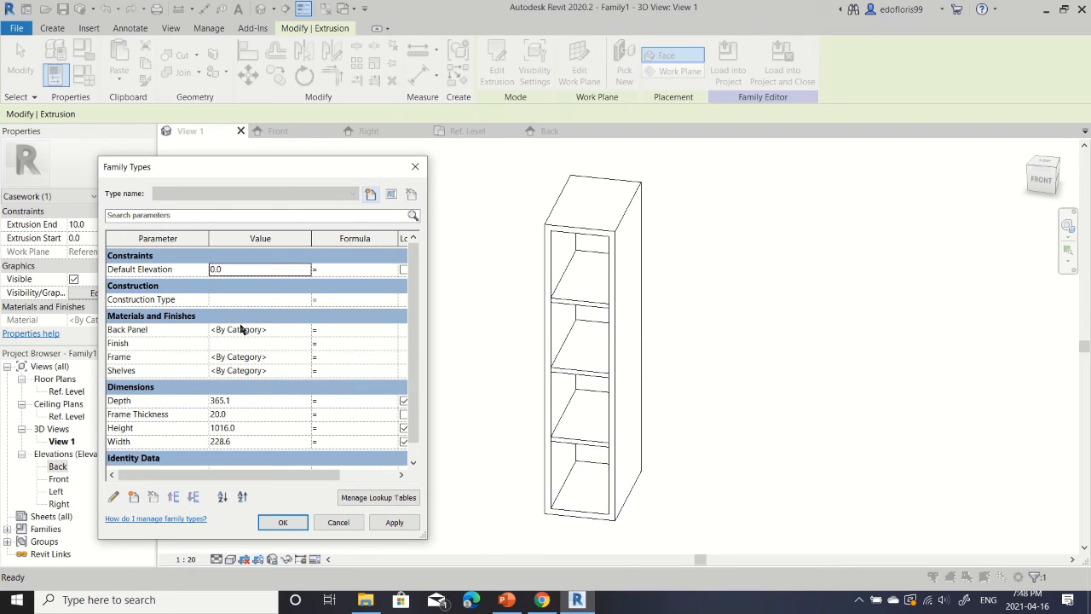
scroll(241, 336, down, 1)
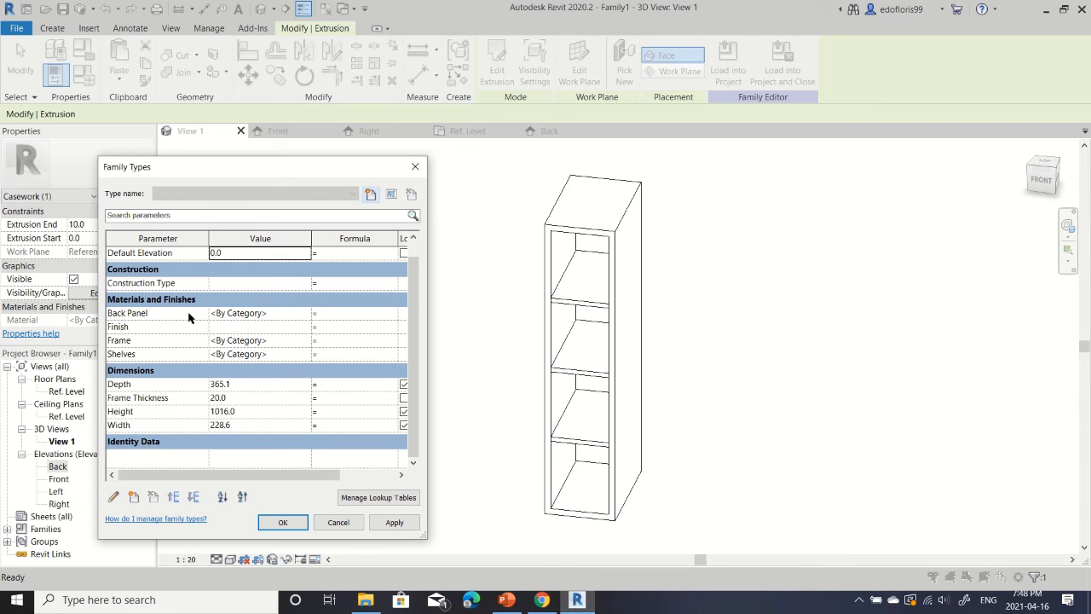
click(282, 315)
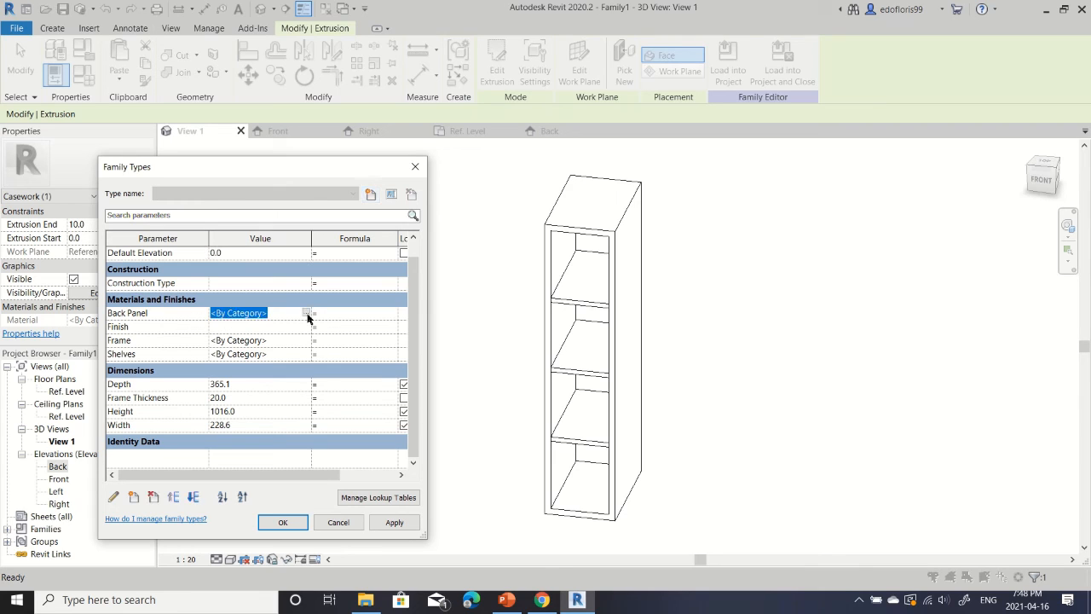
click(306, 313)
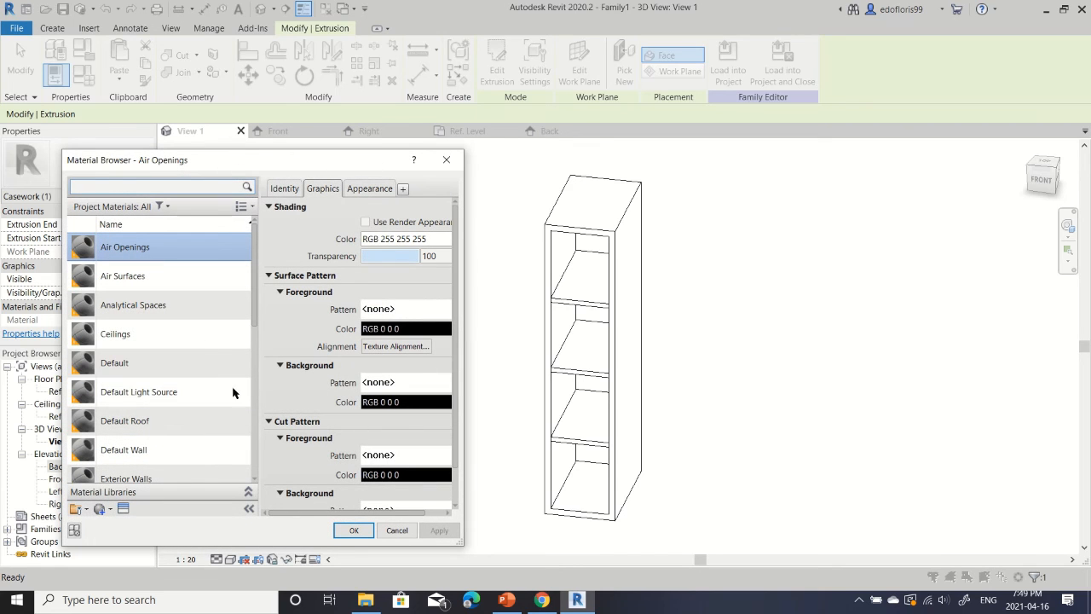
scroll(140, 479, down, 1)
click(101, 509)
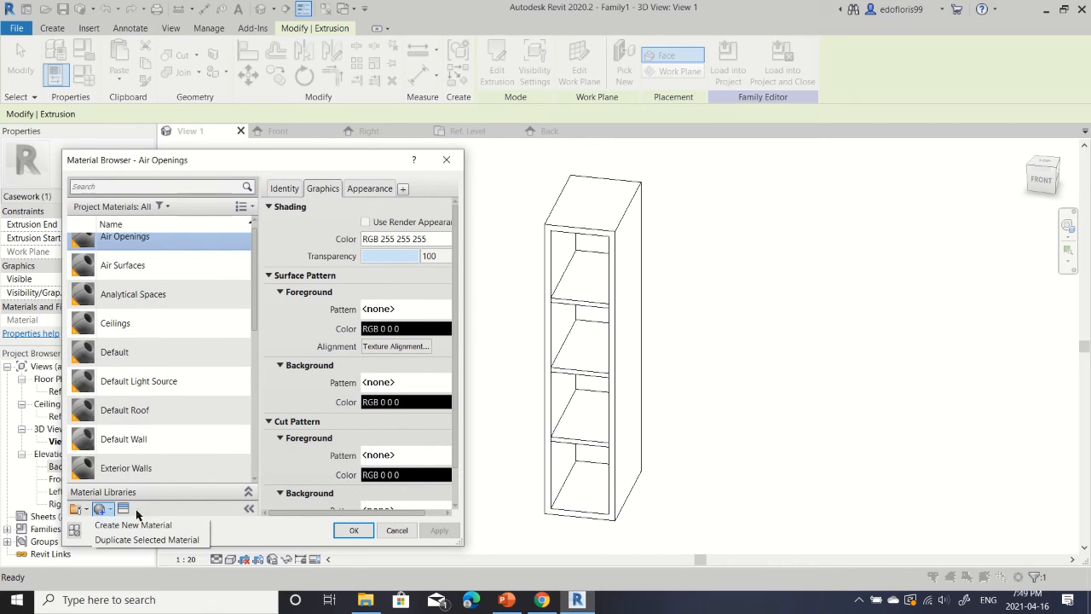
click(158, 526)
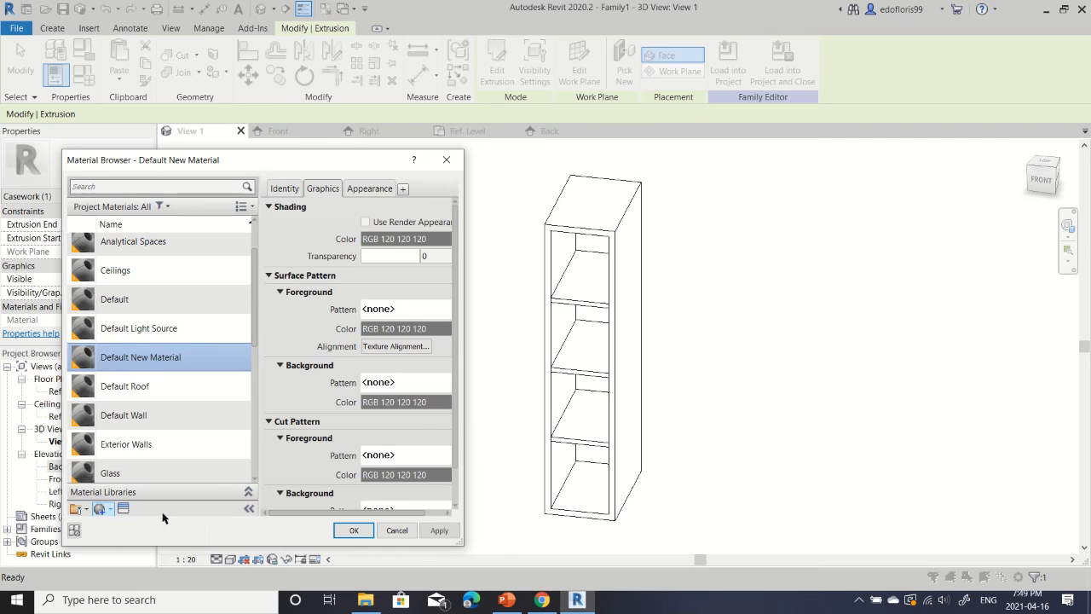
Search the appearance assets for wood and replace the new material's appearance with the Mahogany asset.
click(370, 191)
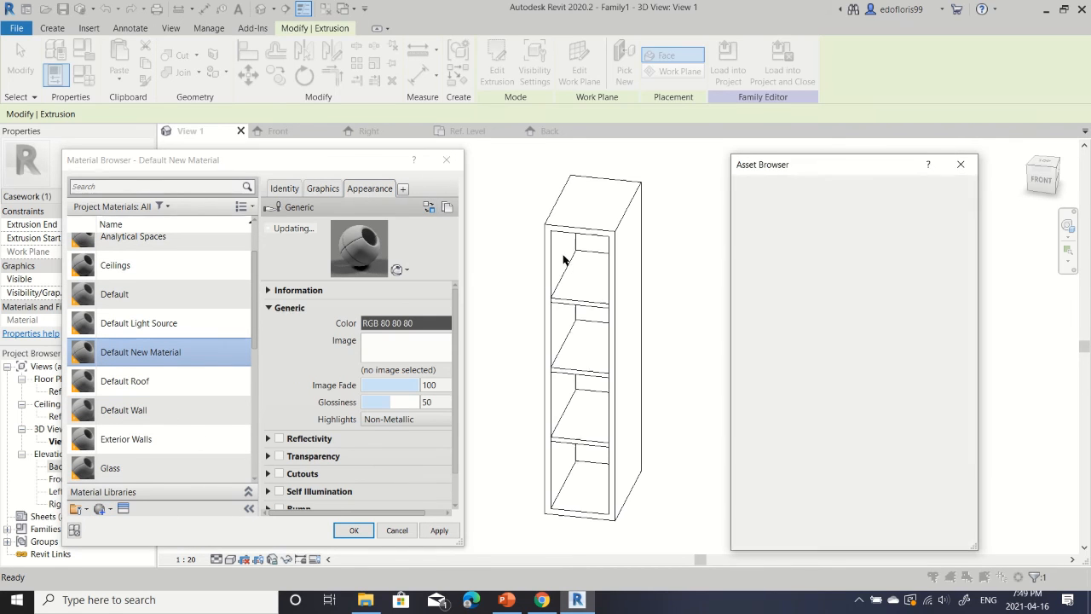
scroll(856, 330, down, 4)
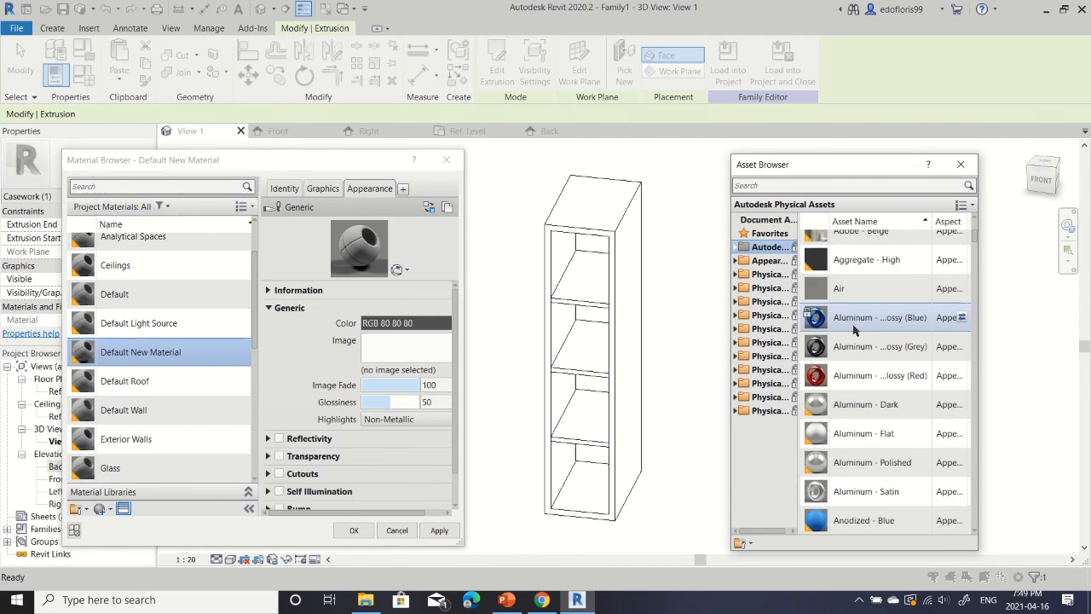
click(829, 182)
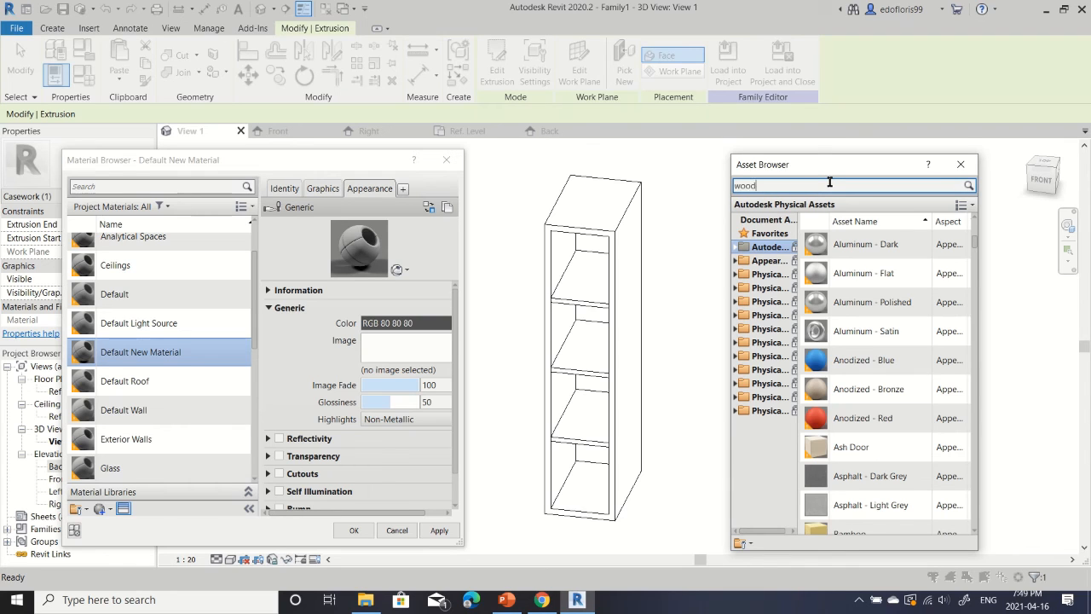
text(wood)
key(Return)
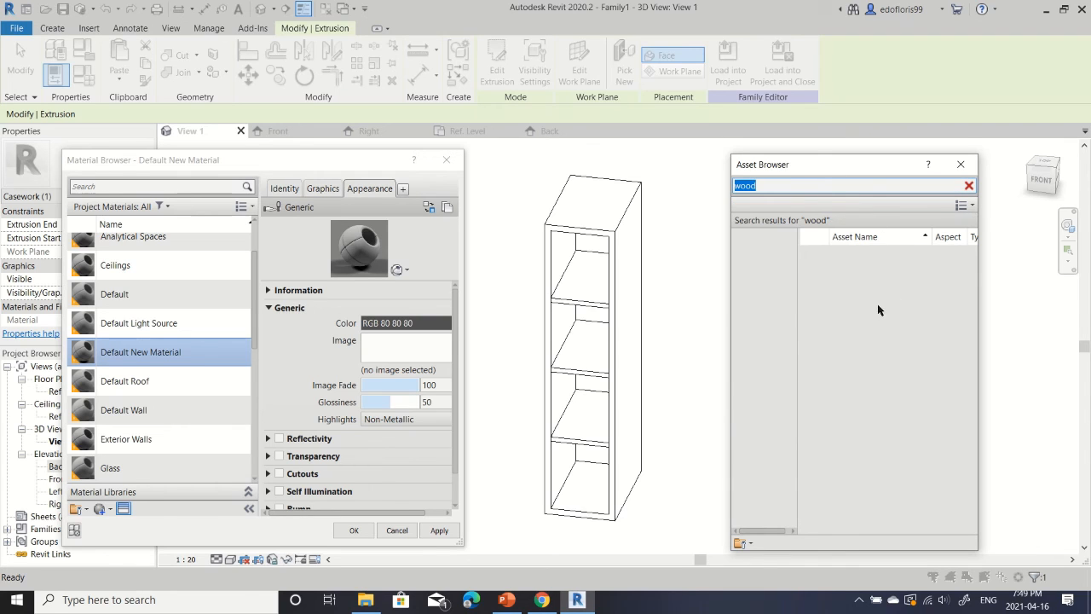
scroll(877, 316, down, 3)
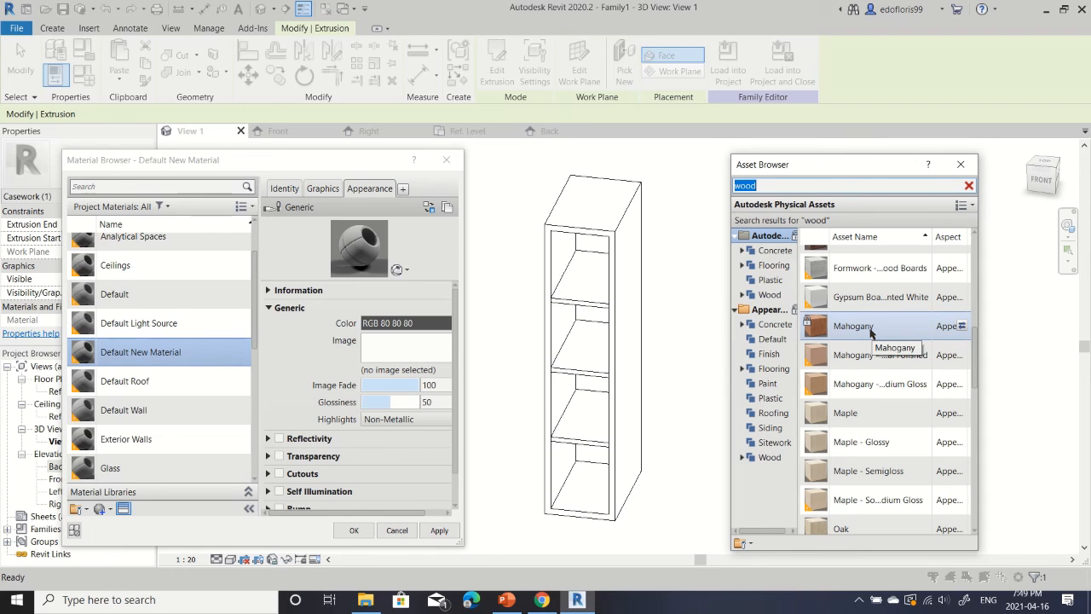
double_click(871, 328)
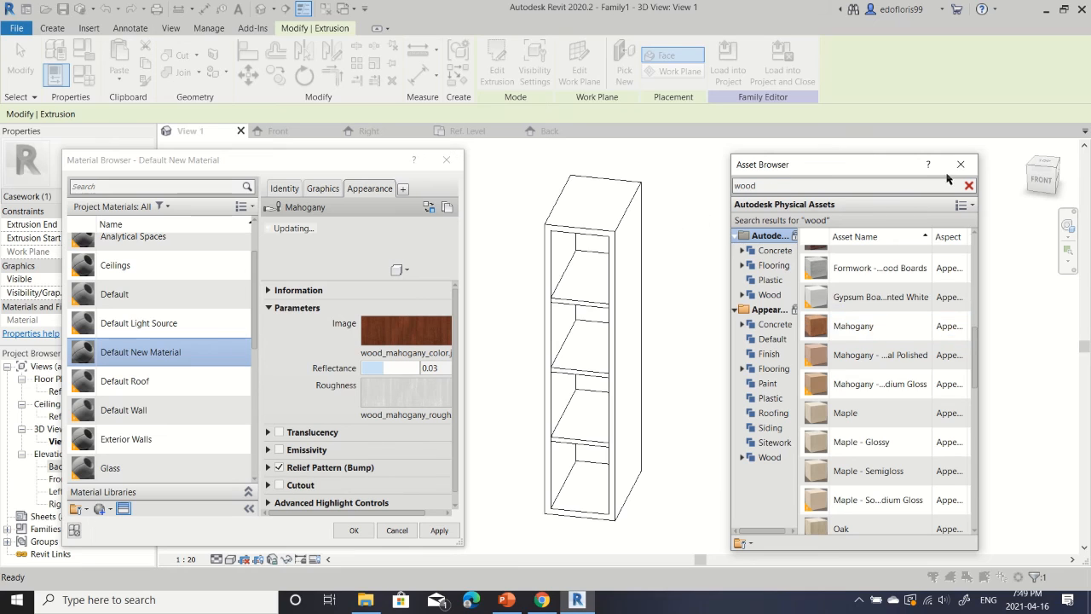
click(961, 164)
Rename the new material Wood Mahogany and assign it to the Back Panel parameter.
click(282, 191)
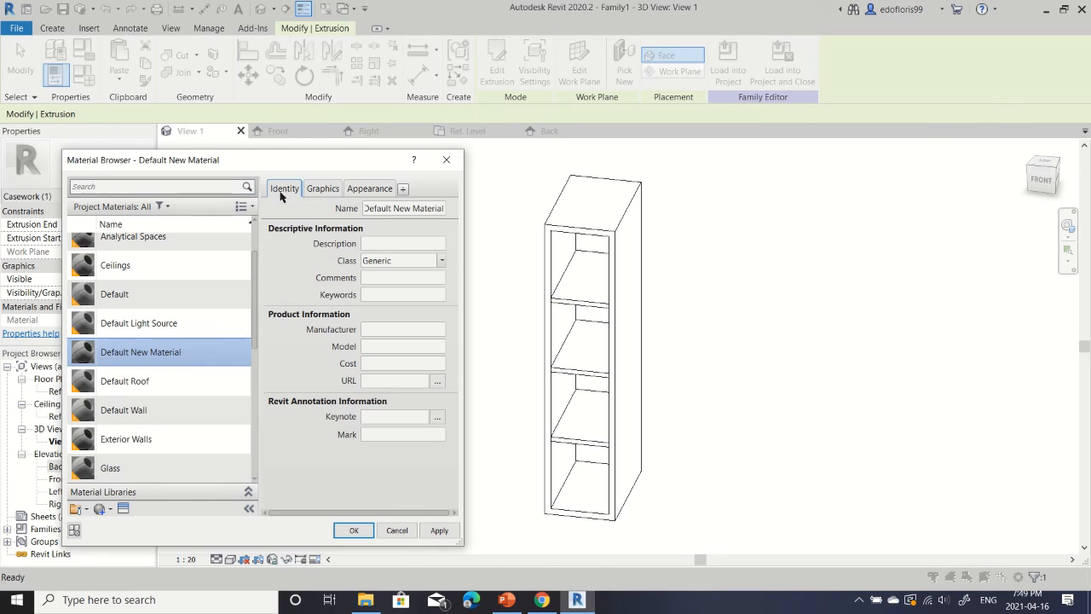
drag(366, 209, 533, 202)
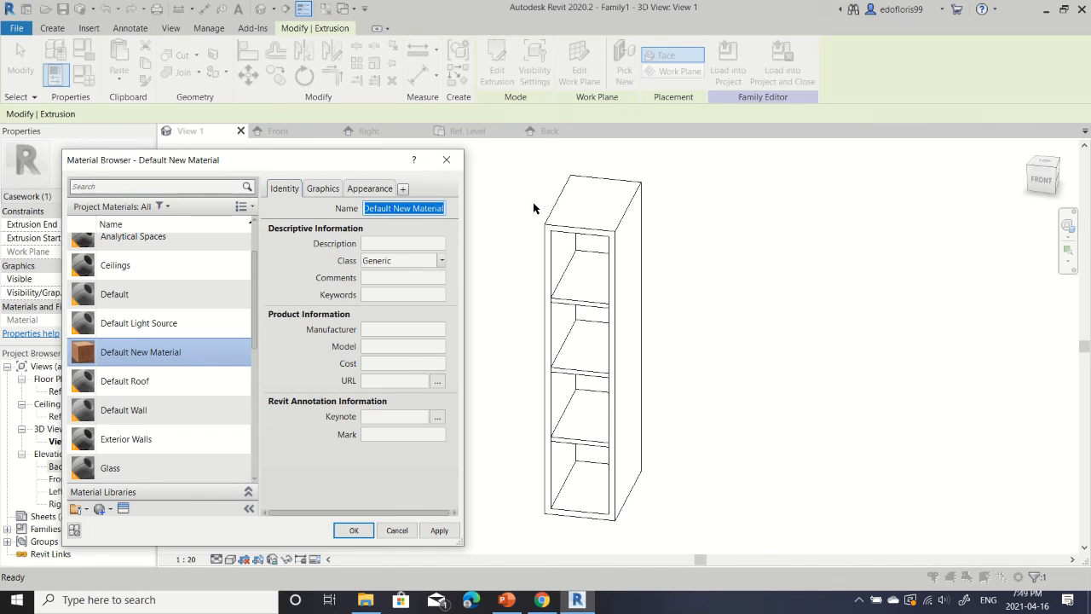
key(BackSpace)
text(Wood)
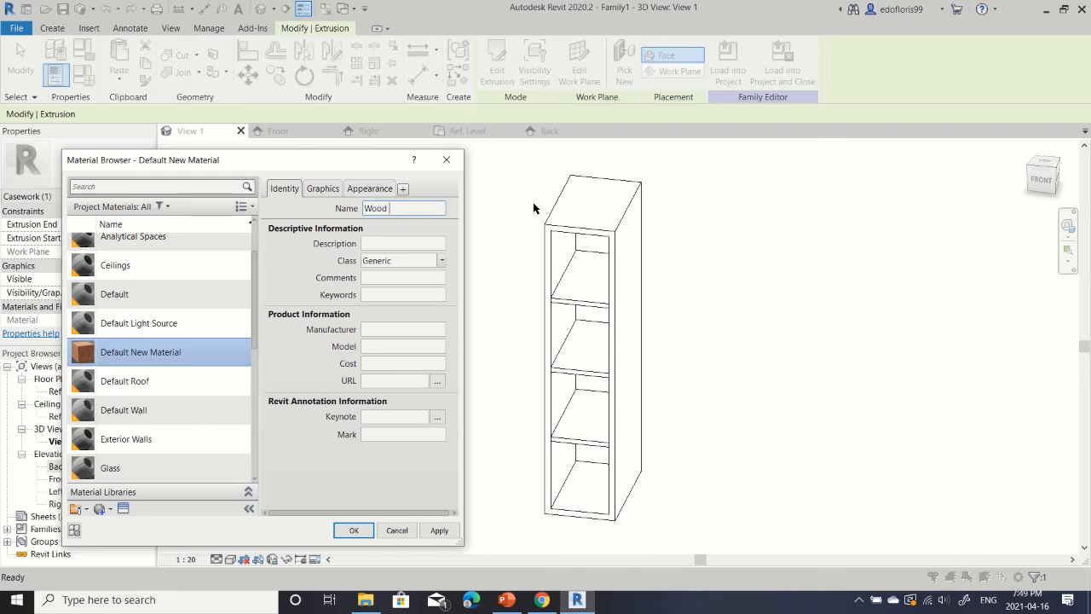
text( Mahogany)
click(352, 528)
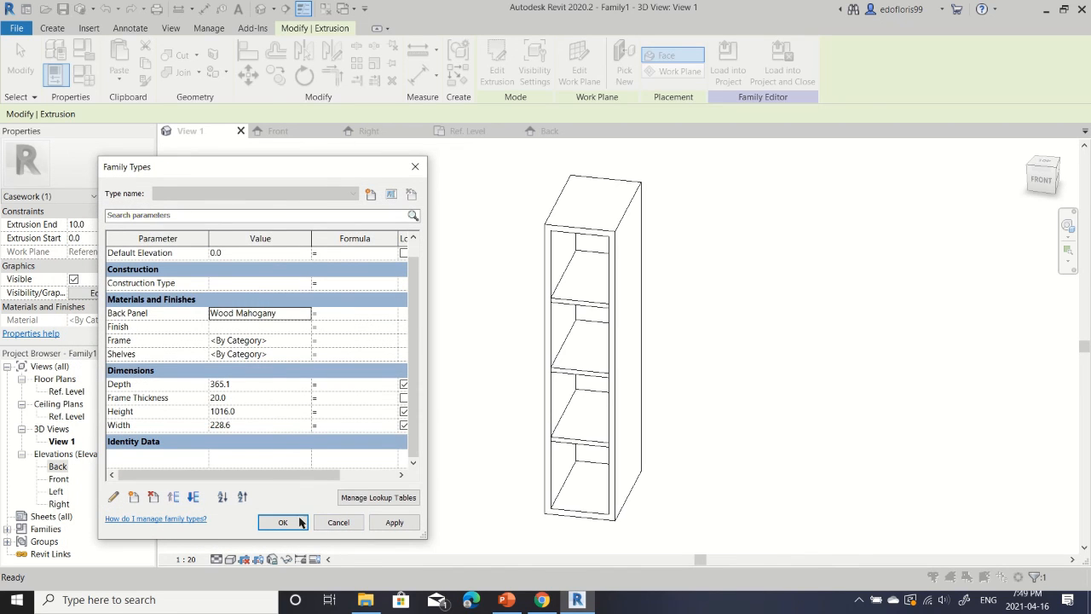
Assign the Wood Mahogany material to the Frame and Shelves parameters and apply the family type changes.
click(294, 342)
click(306, 340)
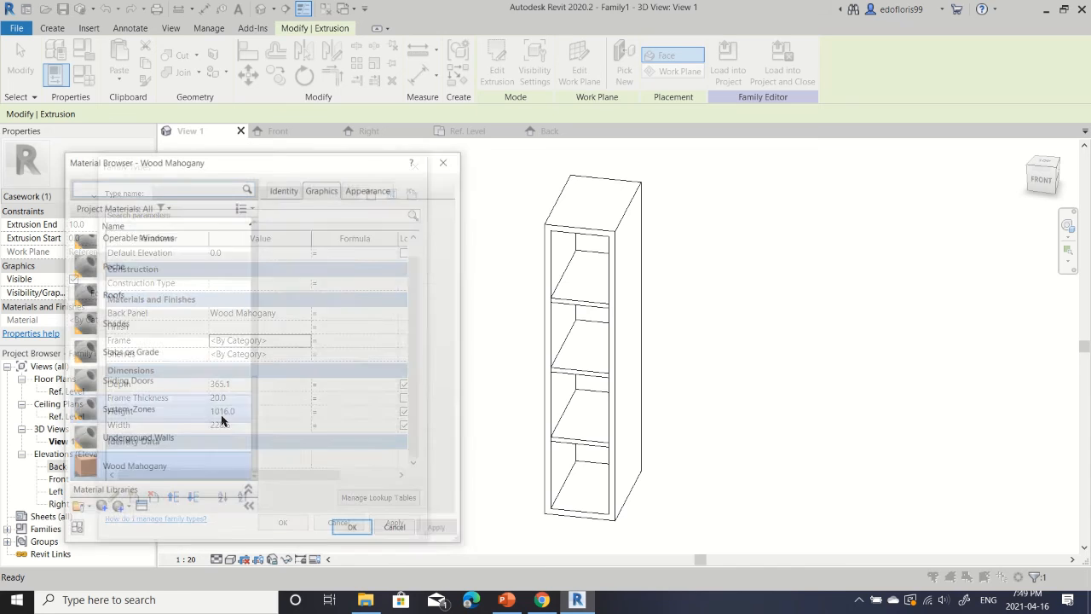
double_click(178, 475)
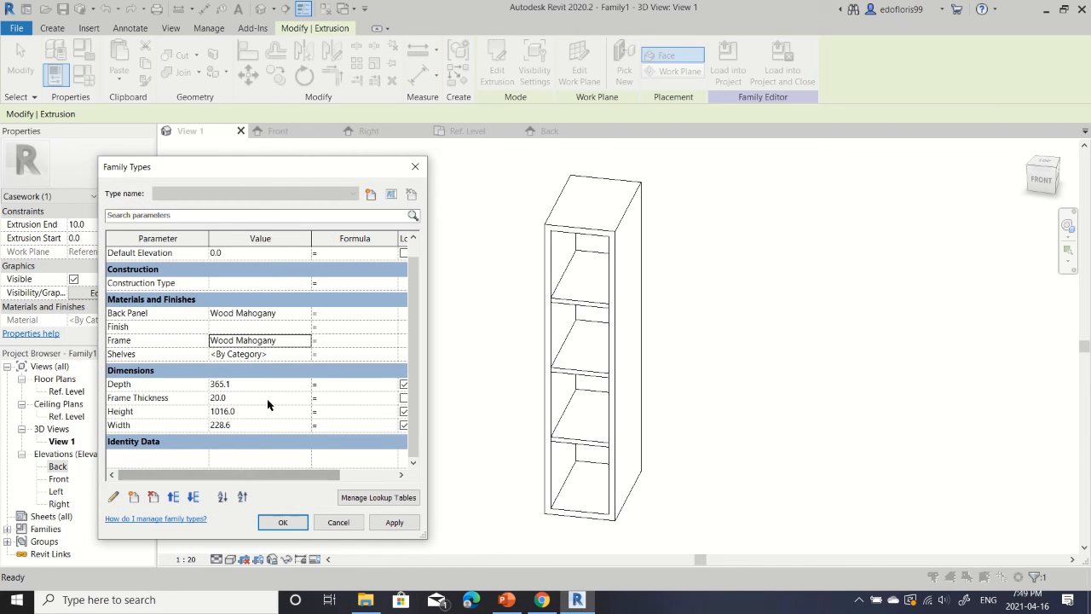
click(293, 355)
click(305, 354)
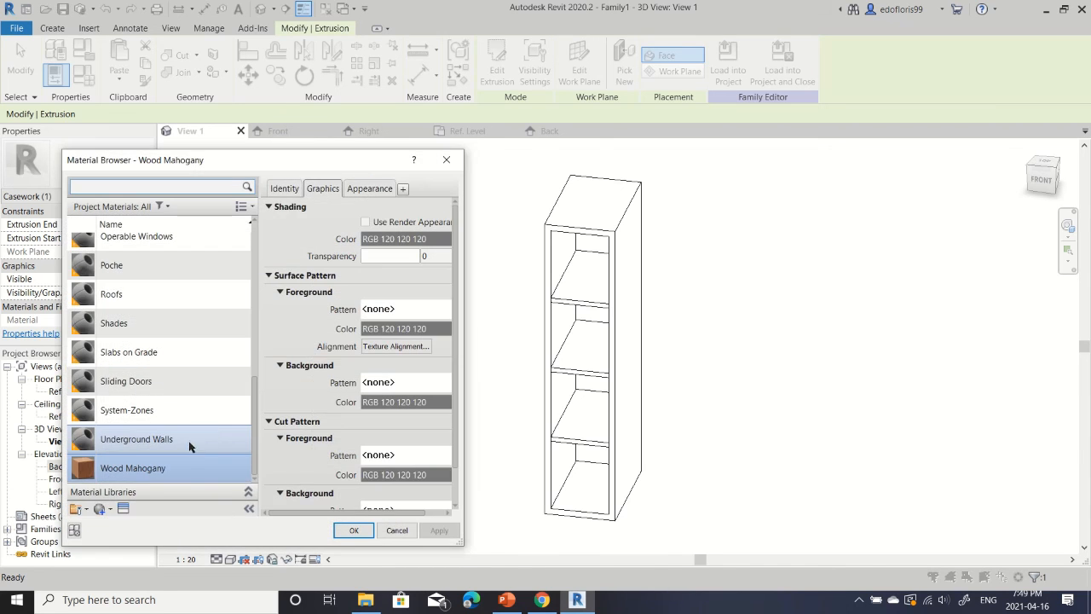
double_click(184, 467)
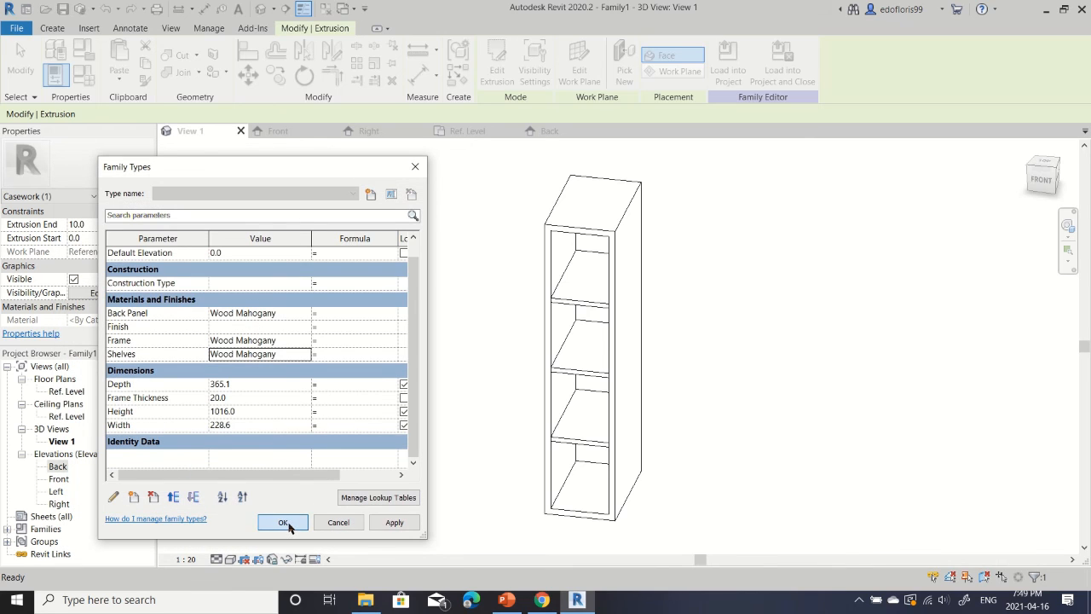
click(283, 523)
Set the 3D view's visual style to Realistic and view the cabinet from the front.
click(233, 559)
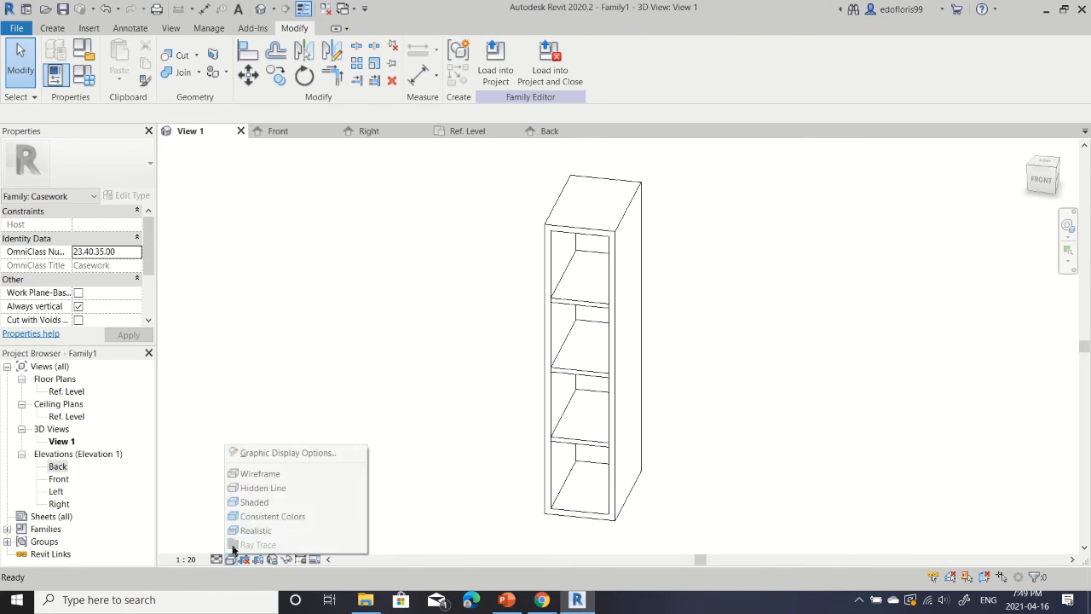
click(273, 530)
shift+middle_drag(561, 425, 735, 353)
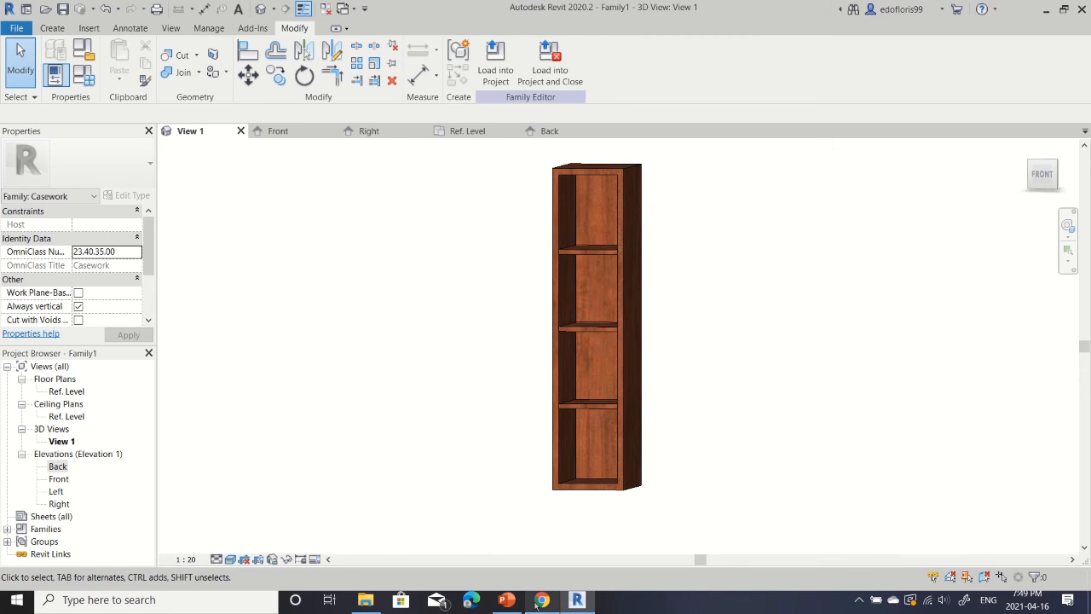
Compare the finished cabinet with the VADHOLMA open storage units in Chrome, then review the material and dimension parameters in Revit.
click(541, 599)
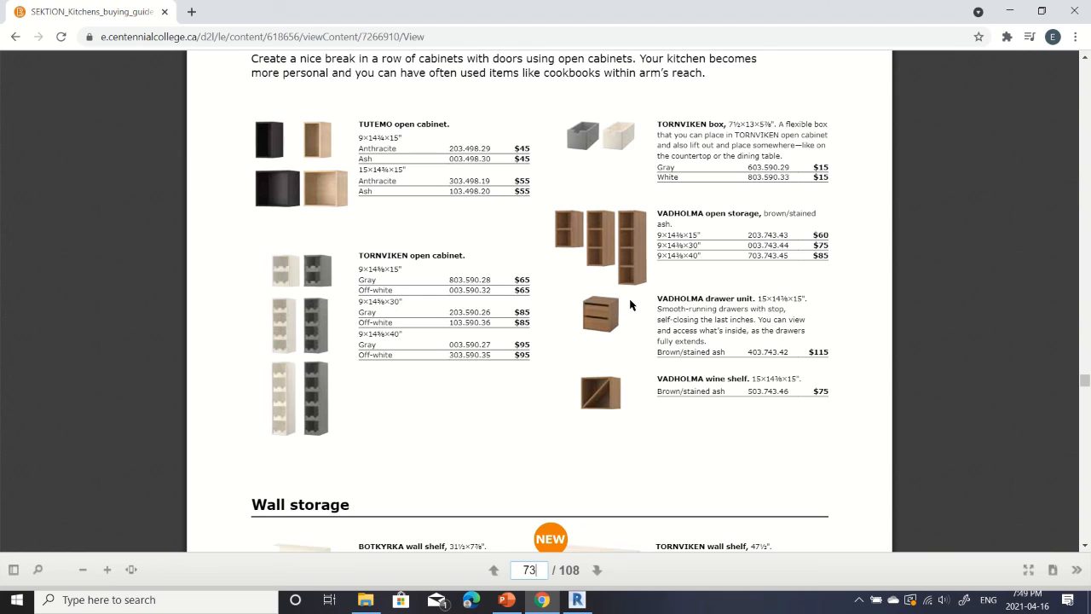
click(577, 600)
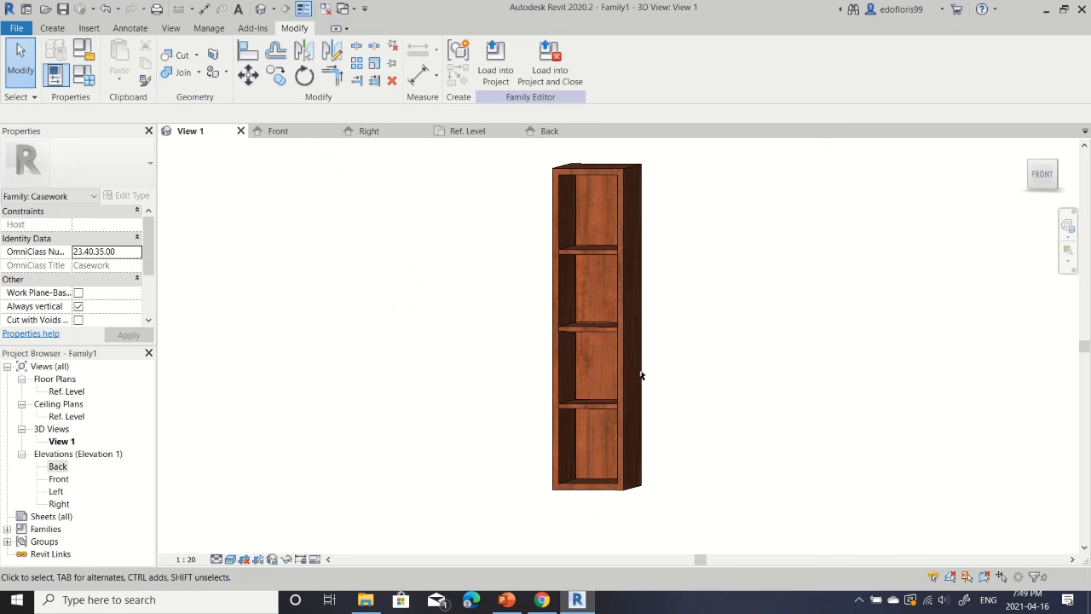
shift+middle_drag(641, 373, 618, 399)
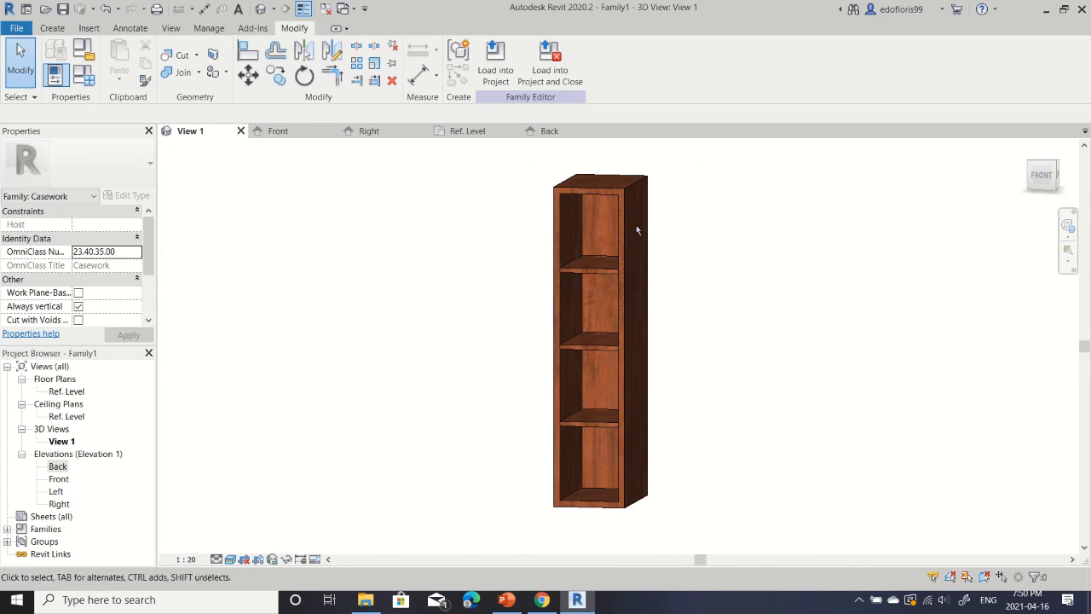
click(543, 601)
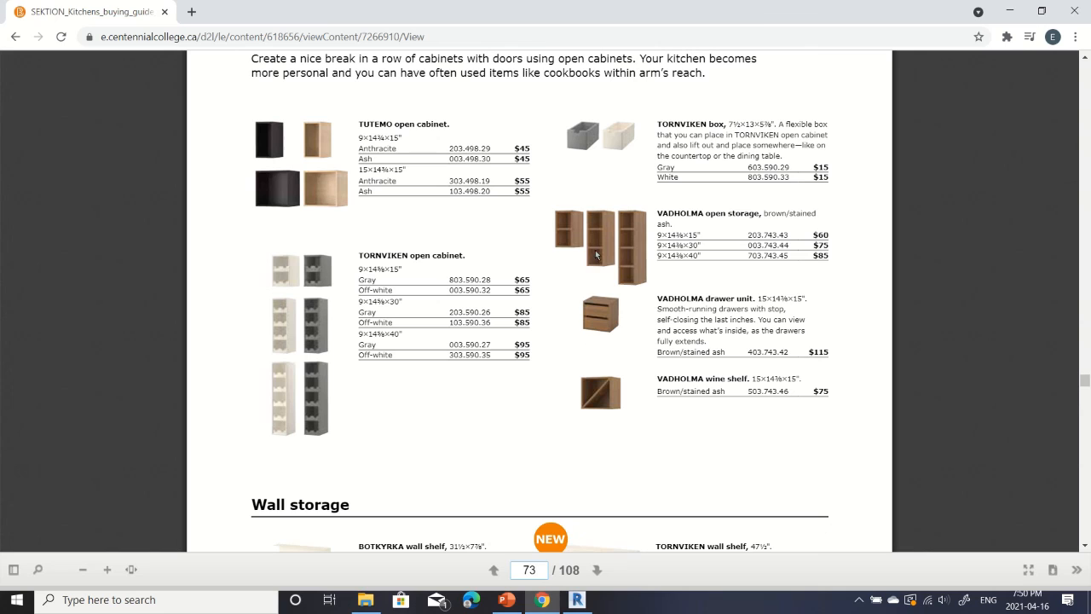
click(578, 600)
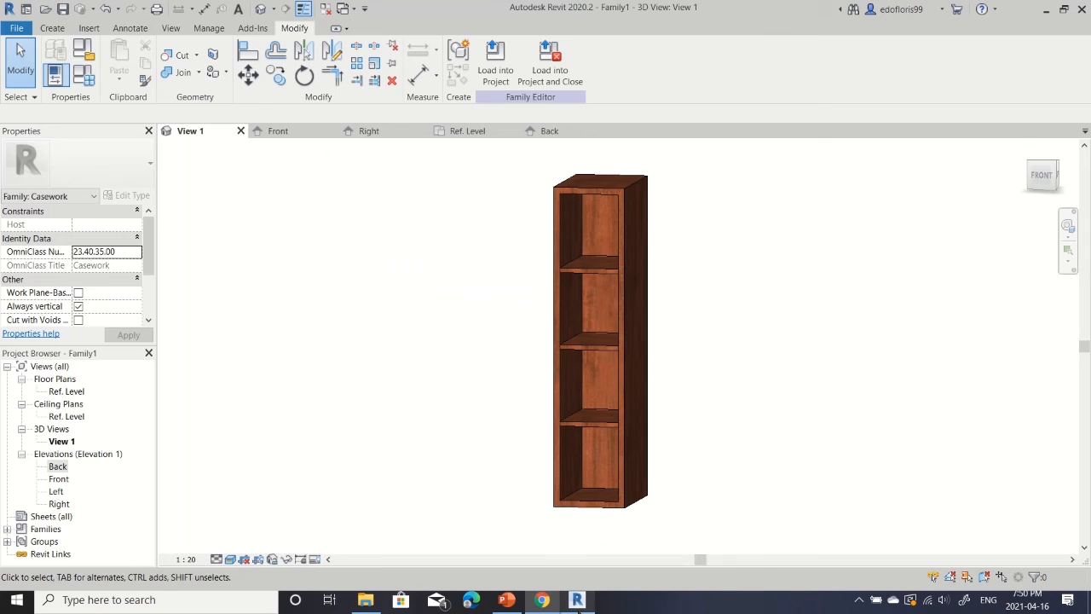
click(83, 76)
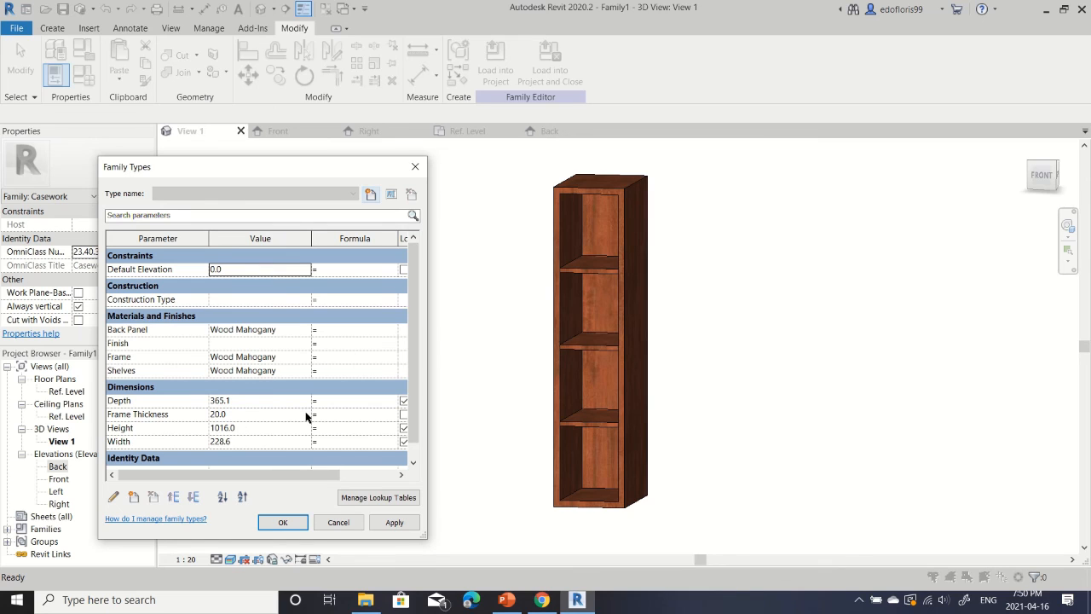
click(414, 166)
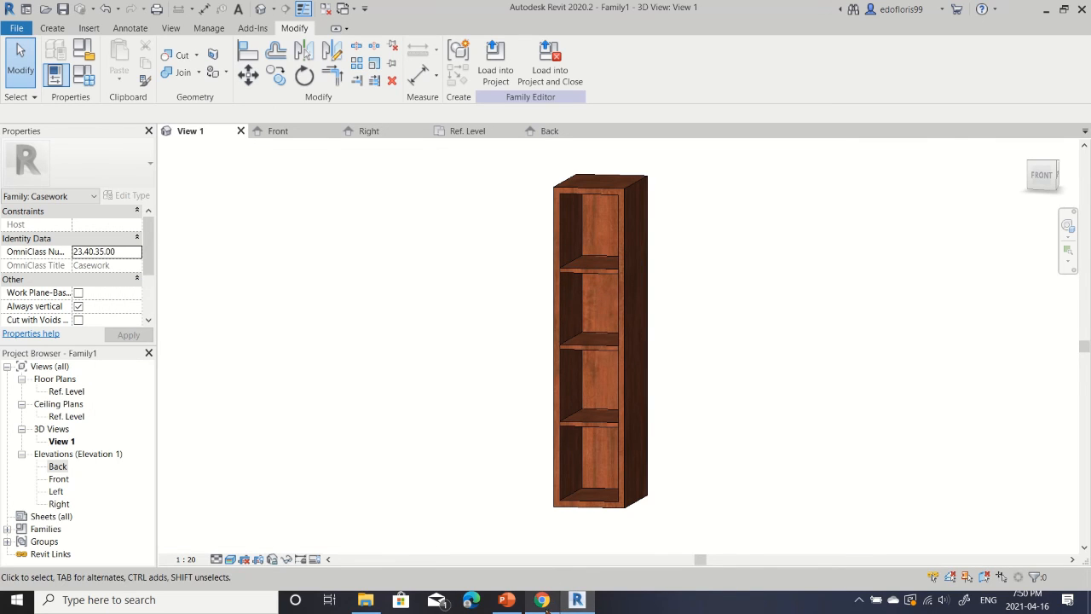
mouse_move(505, 602)
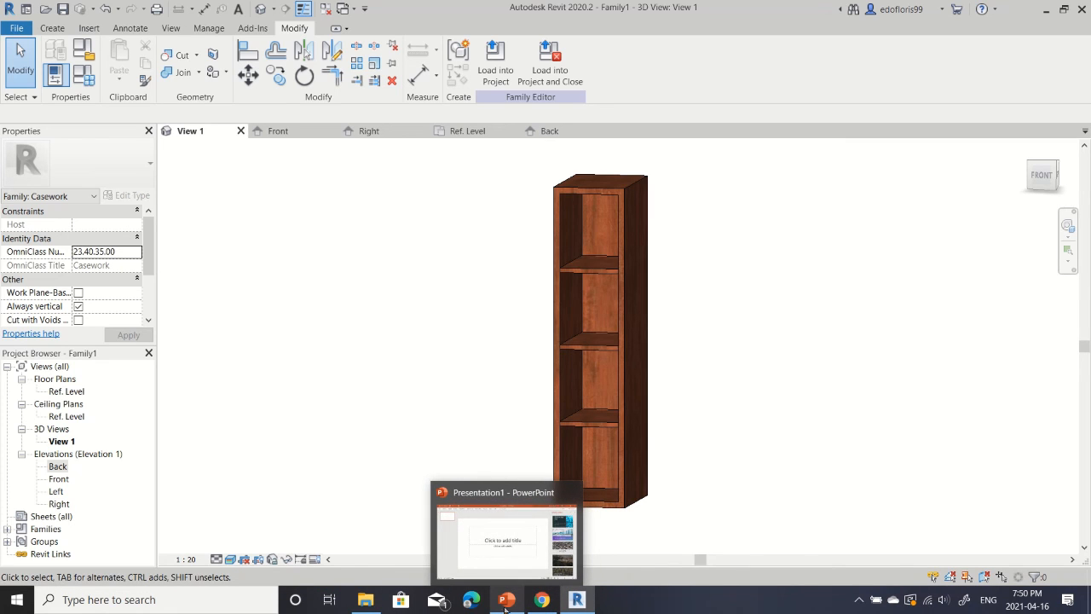
mouse_move(531, 5)
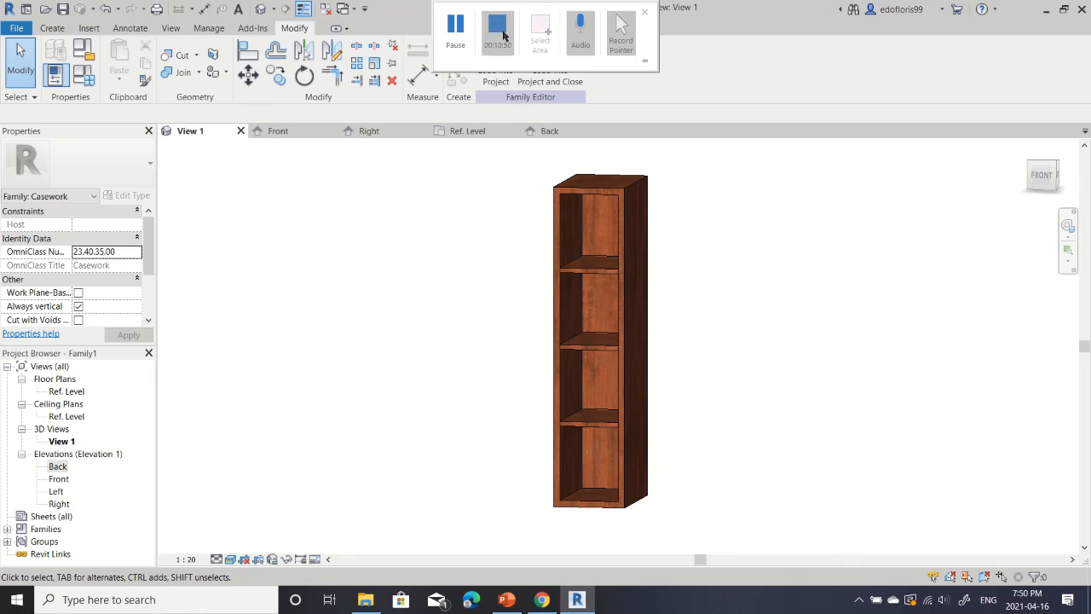